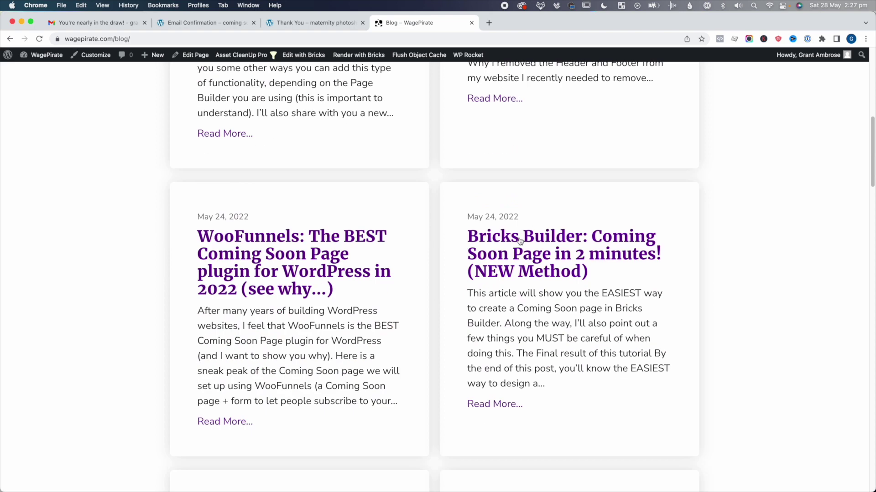
Open the blog article on WooFunnels as the best Coming Soon page plugin and skim its sections.
{"action": "left_click", "coordinate": [325, 242]}
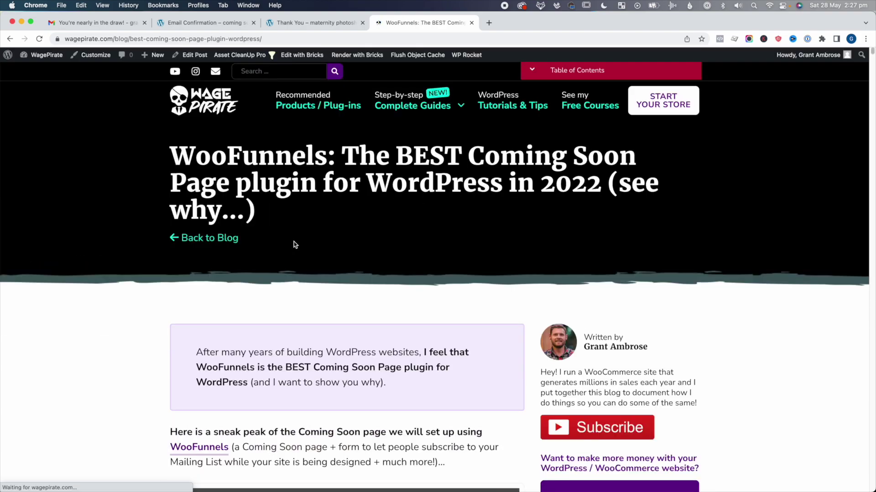
{"action": "scroll", "coordinate": [293, 244], "scroll_direction": "down", "scroll_amount": 2}
{"action": "scroll", "coordinate": [294, 245], "scroll_direction": "down", "scroll_amount": 10}
{"action": "scroll", "coordinate": [235, 260], "scroll_direction": "down", "scroll_amount": 10}
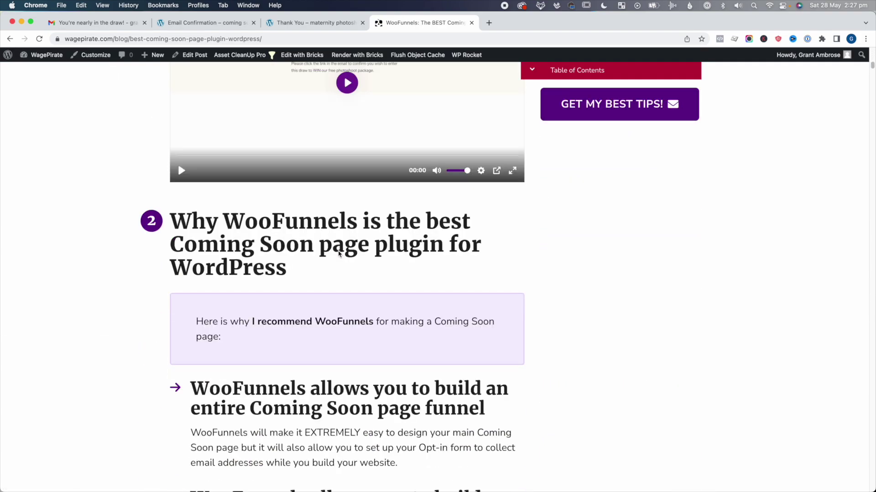
{"action": "scroll", "coordinate": [340, 247], "scroll_direction": "down", "scroll_amount": 15}
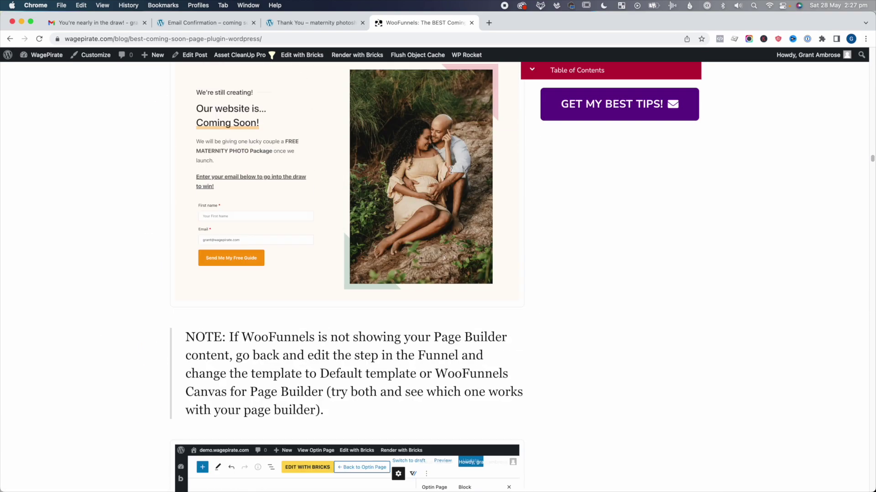
Use the article's table of contents to view the email subscribe form fields section and the WooFunnels Optin Form Shortcode subsection.
{"action": "left_click", "coordinate": [558, 74]}
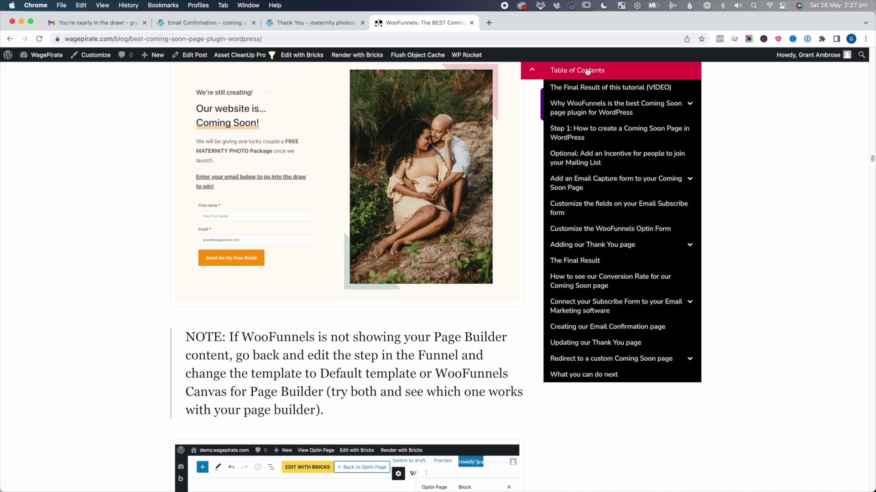
{"action": "left_click", "coordinate": [588, 206]}
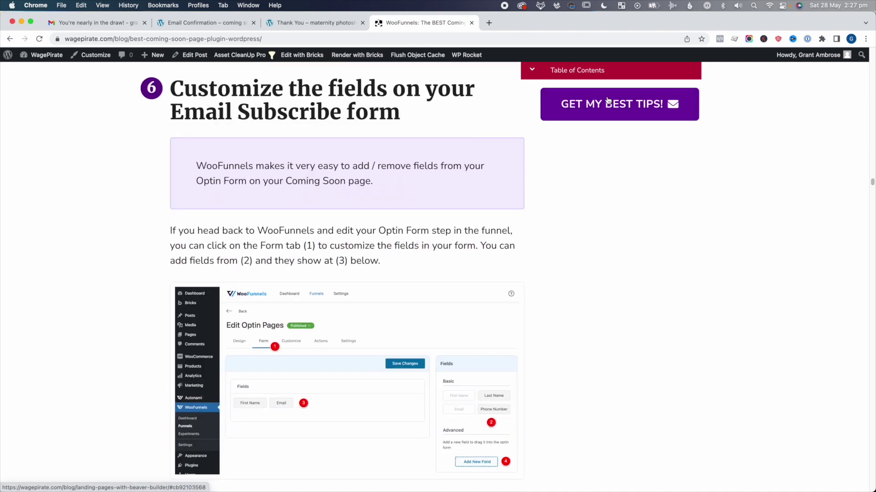
{"action": "left_click", "coordinate": [582, 70]}
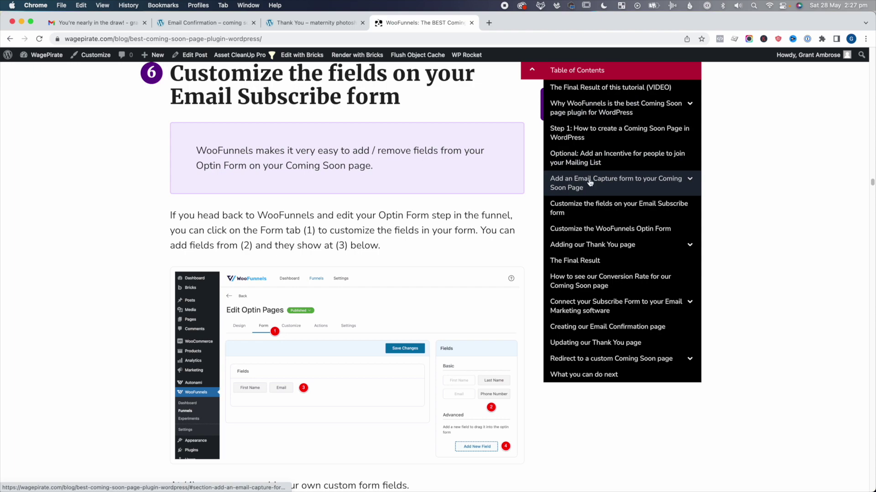
{"action": "left_click", "coordinate": [641, 183]}
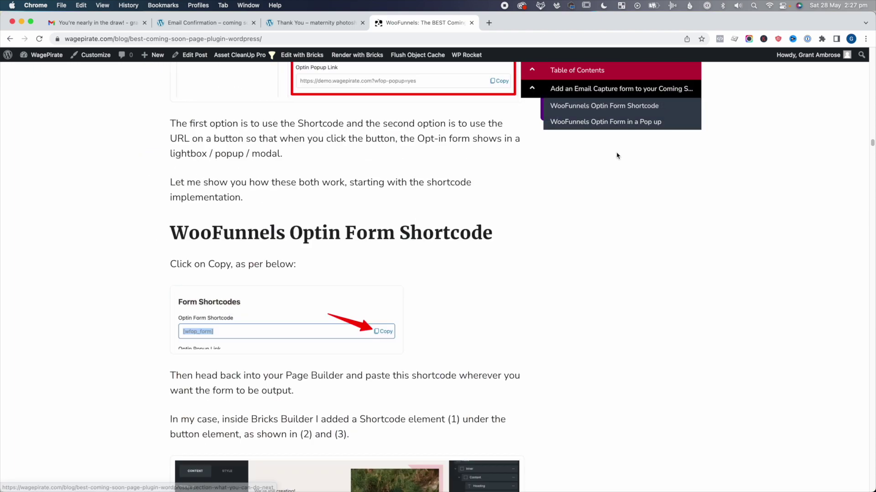
{"action": "left_click", "coordinate": [583, 104]}
{"action": "left_click", "coordinate": [570, 73]}
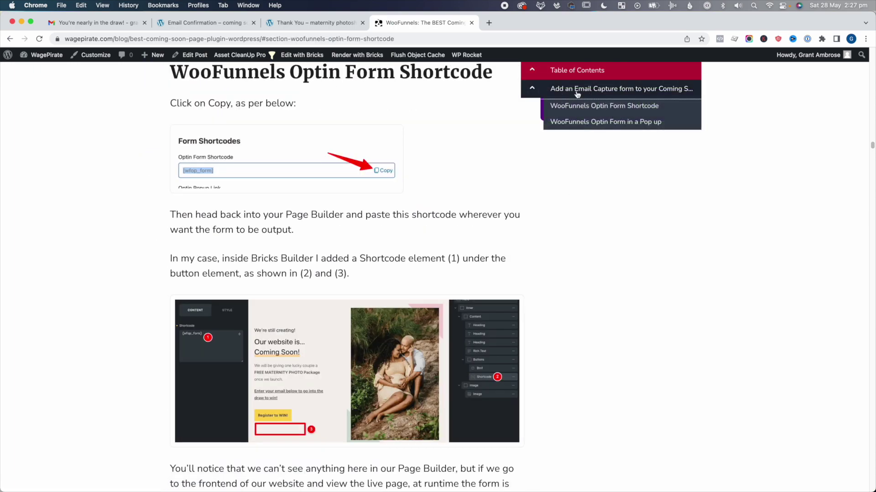
Return to the main contents list and view the section on why WooFunnels is the best Coming Soon page plugin.
{"action": "left_click", "coordinate": [576, 92]}
{"action": "left_click", "coordinate": [588, 277]}
{"action": "left_click", "coordinate": [581, 70]}
{"action": "left_click", "coordinate": [583, 107]}
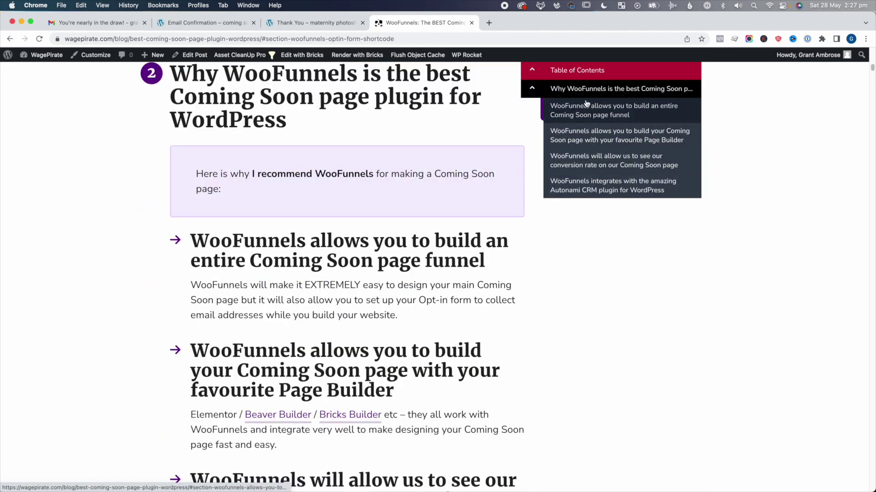
{"action": "left_click", "coordinate": [582, 88]}
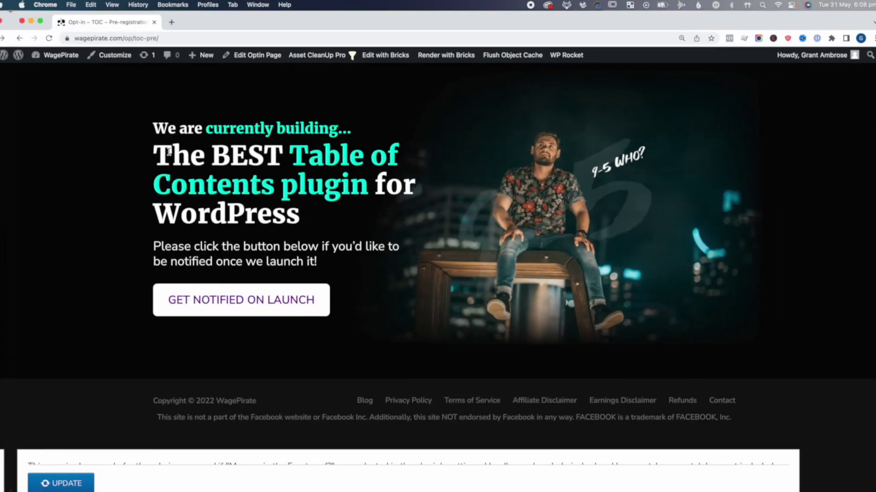
Open the launch notification form on the TOC plugin pre-registration page, enter the first name and submit it.
{"action": "left_click_drag", "start_coordinate": [144, 156], "coordinate": [375, 215]}
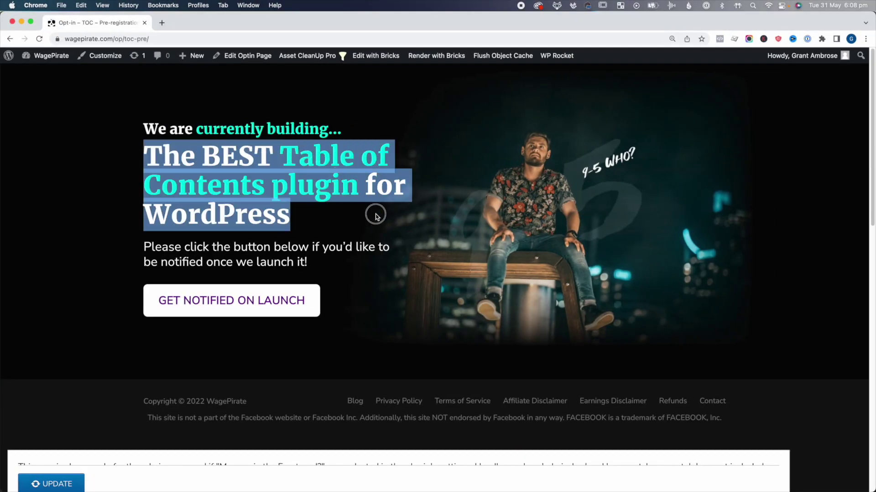
{"action": "left_click", "coordinate": [361, 222]}
{"action": "left_click", "coordinate": [247, 302]}
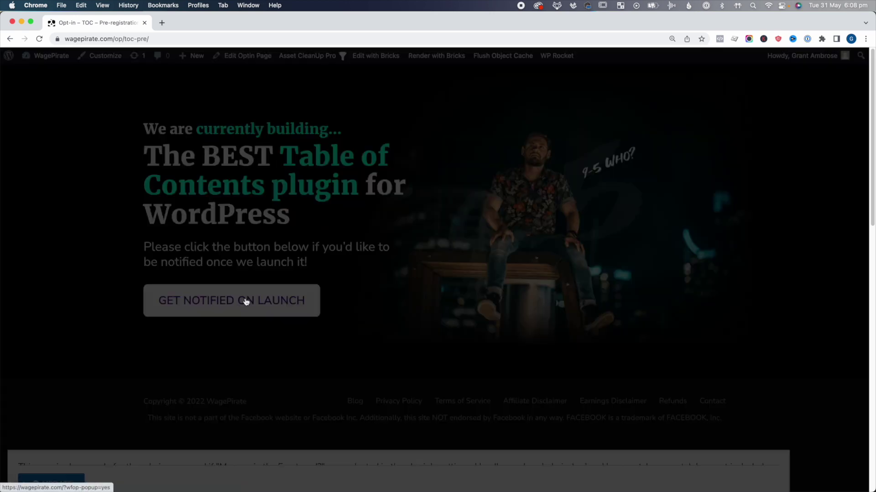
{"action": "left_click", "coordinate": [367, 233]}
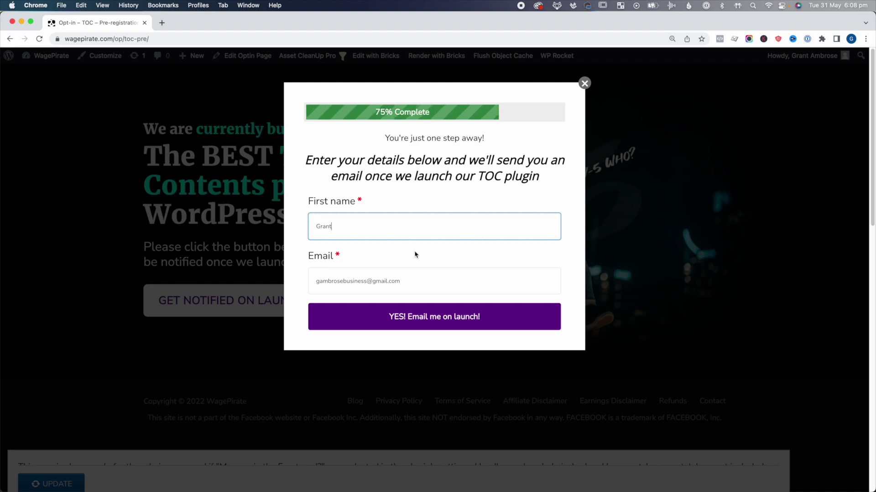
{"action": "left_click", "coordinate": [440, 312]}
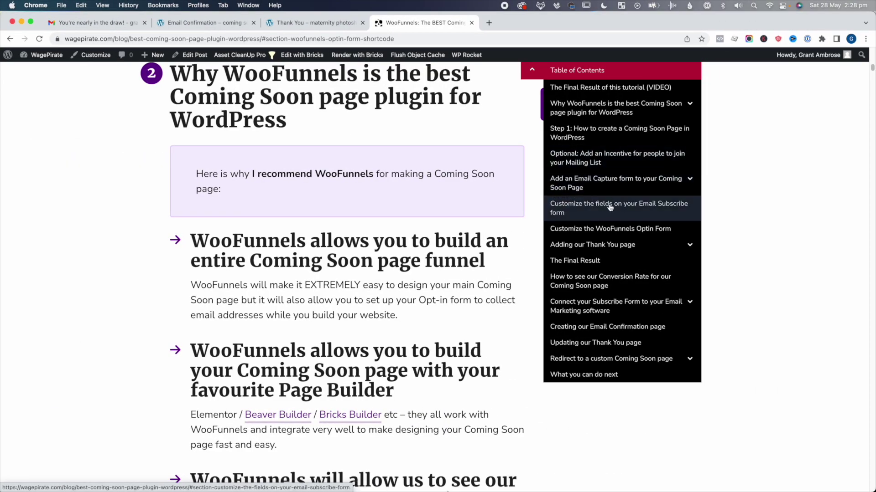
Examine the article's section on adding the Thank You page step to the funnel, using the table of contents.
{"action": "left_click", "coordinate": [611, 245]}
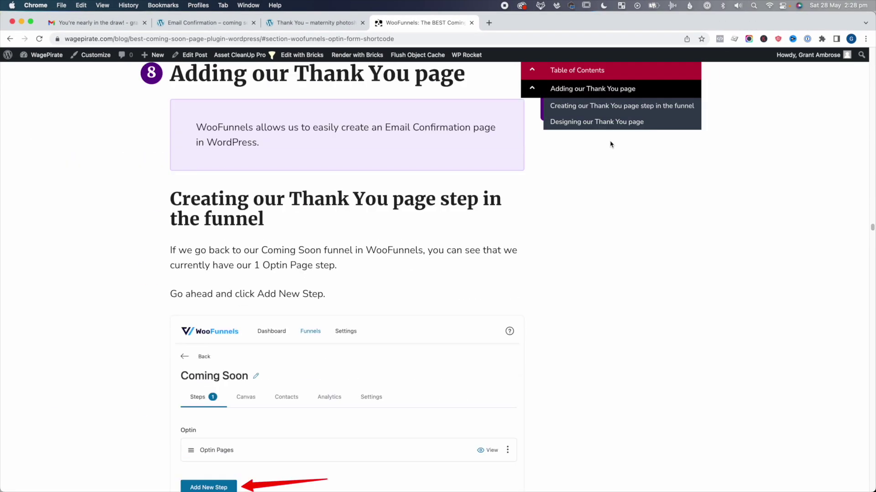
{"action": "left_click", "coordinate": [610, 164]}
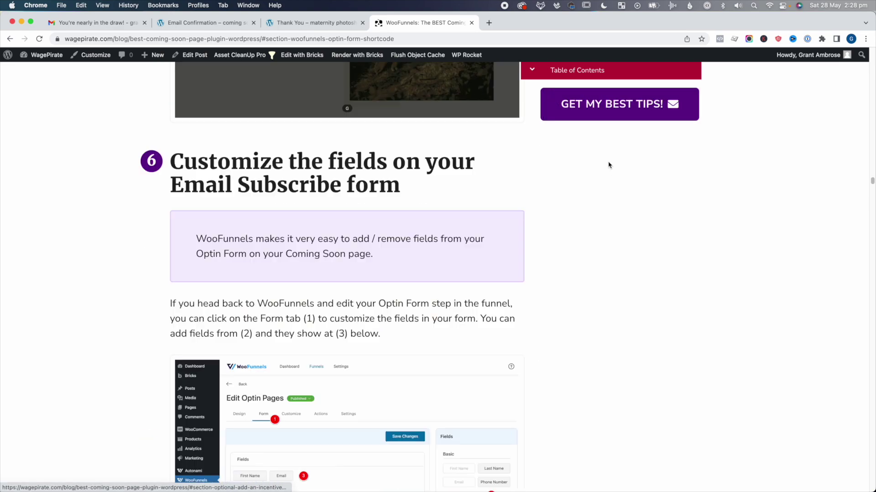
{"action": "mouse_move", "coordinate": [583, 74]}
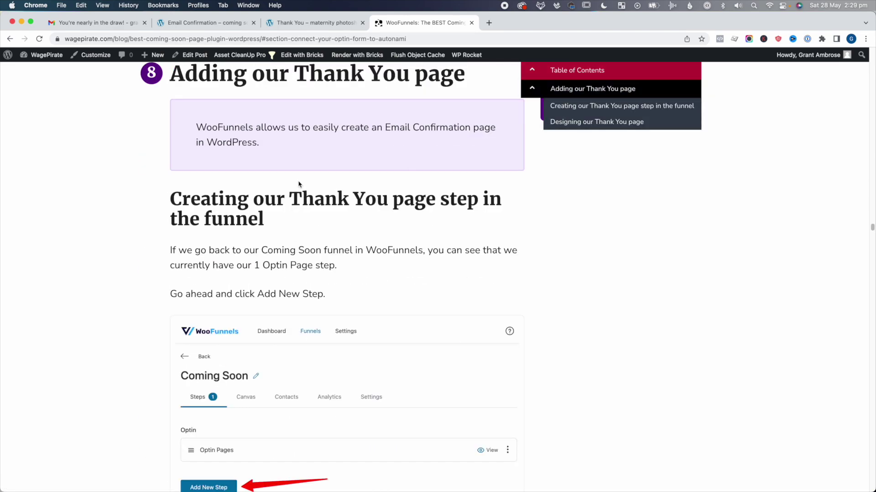
{"action": "scroll", "coordinate": [306, 227], "scroll_direction": "down", "scroll_amount": 3}
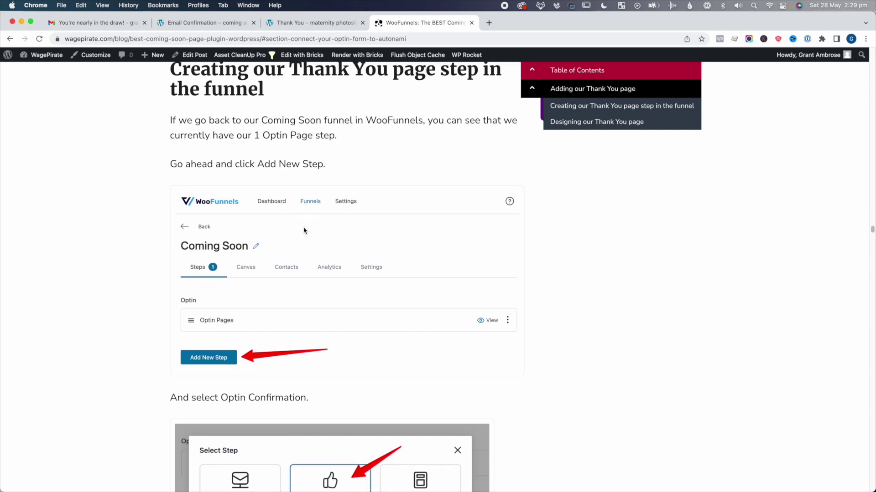
{"action": "scroll", "coordinate": [304, 230], "scroll_direction": "down", "scroll_amount": 1}
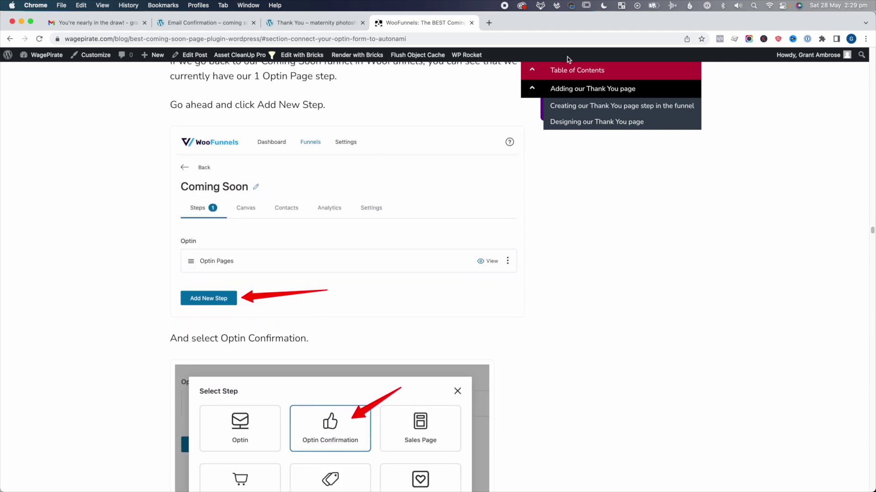
{"action": "mouse_move", "coordinate": [566, 90]}
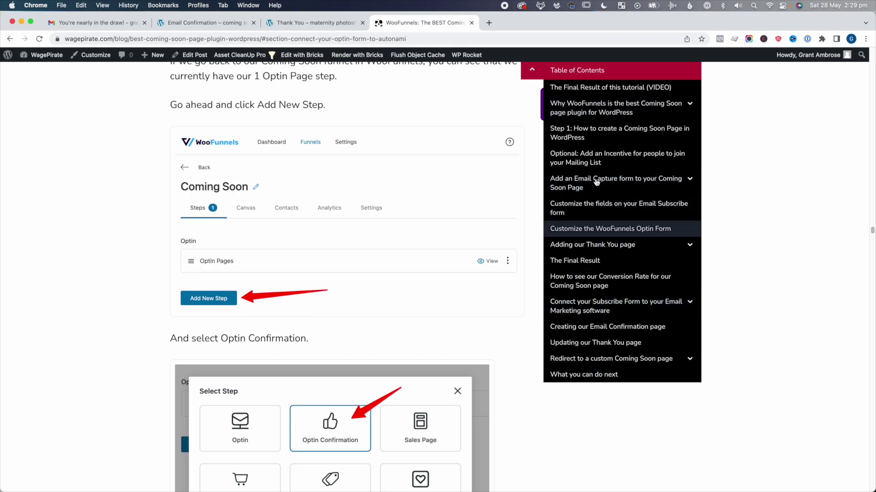
Go back to the start of the article and look over its introduction and final result section.
{"action": "scroll", "coordinate": [307, 105], "scroll_direction": "up", "scroll_amount": 20}
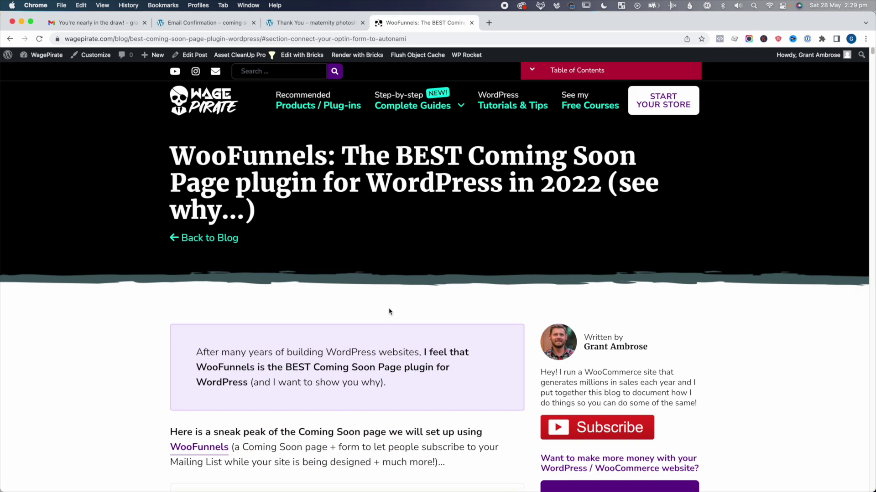
{"action": "scroll", "coordinate": [389, 311], "scroll_direction": "down", "scroll_amount": 3}
{"action": "scroll", "coordinate": [389, 314], "scroll_direction": "down", "scroll_amount": 10}
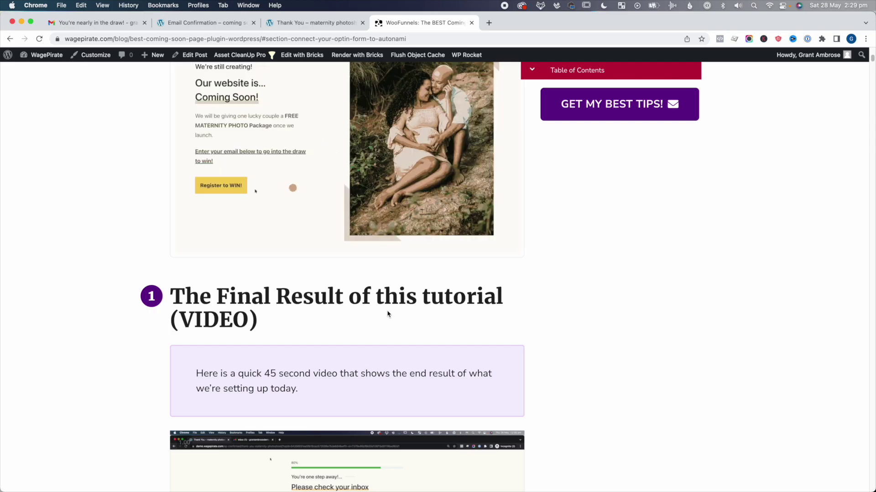
{"action": "scroll", "coordinate": [388, 313], "scroll_direction": "up", "scroll_amount": 12}
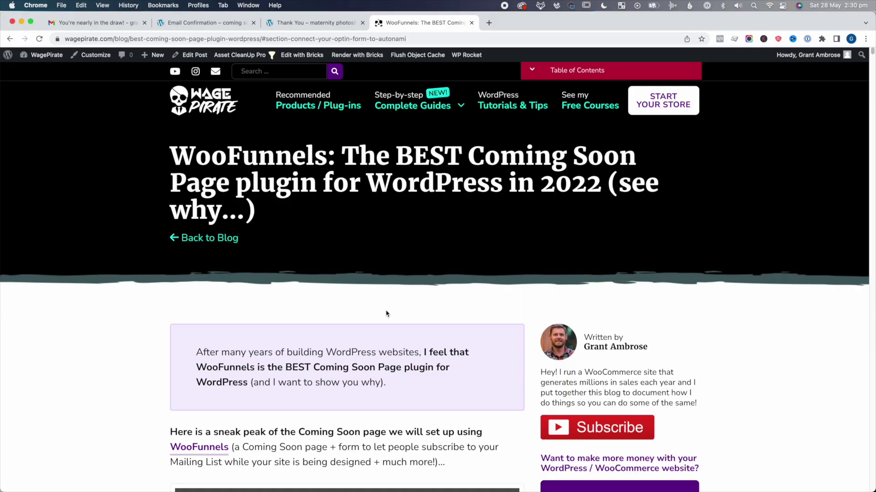
{"action": "scroll", "coordinate": [383, 304], "scroll_direction": "down", "scroll_amount": 5}
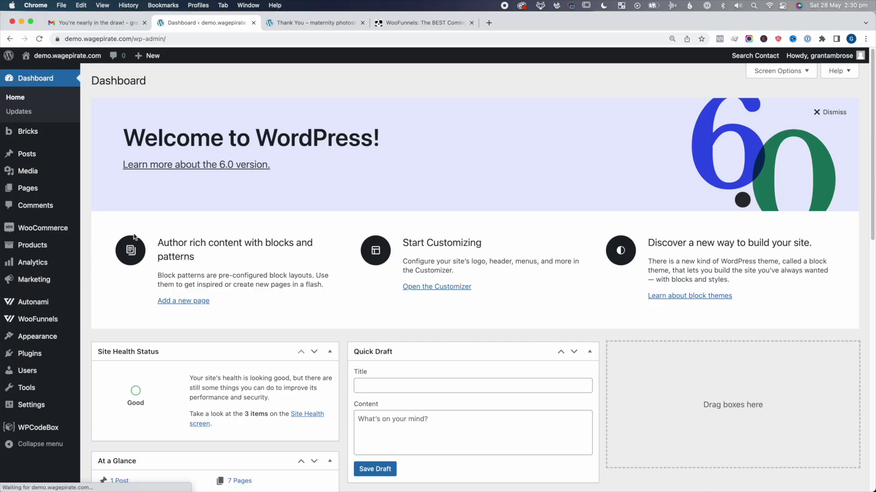
Open the Coming Soon funnel from the WooFunnels list of funnels in the demo site's admin area.
{"action": "mouse_move", "coordinate": [45, 324]}
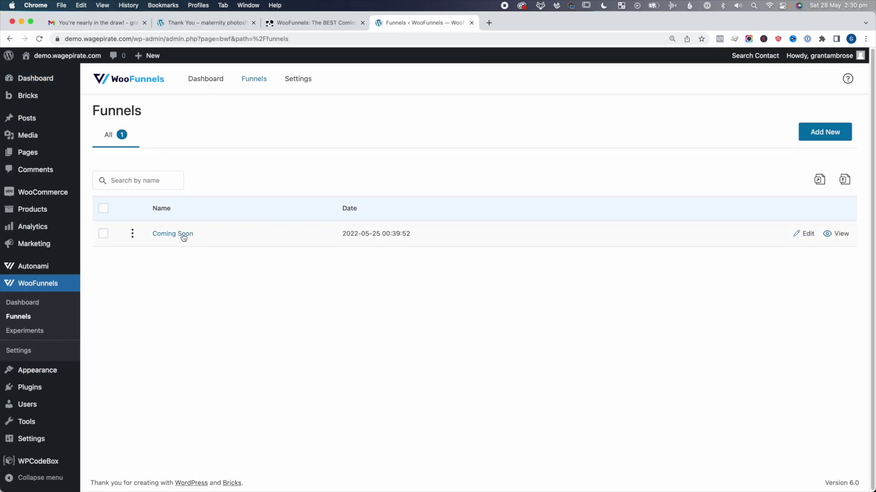
{"action": "left_click", "coordinate": [179, 238]}
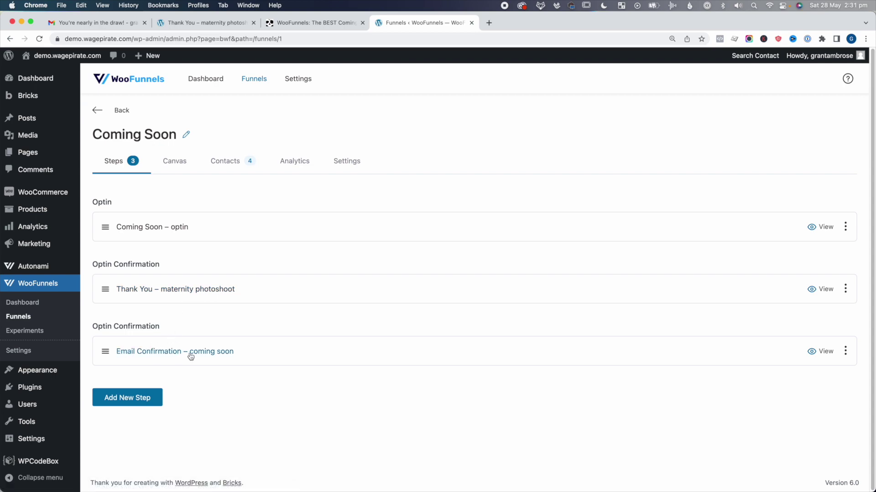
View the funnel's pages in separate browser tabs and bring up the registration form on the Coming Soon optin page.
{"action": "left_click", "coordinate": [823, 227]}
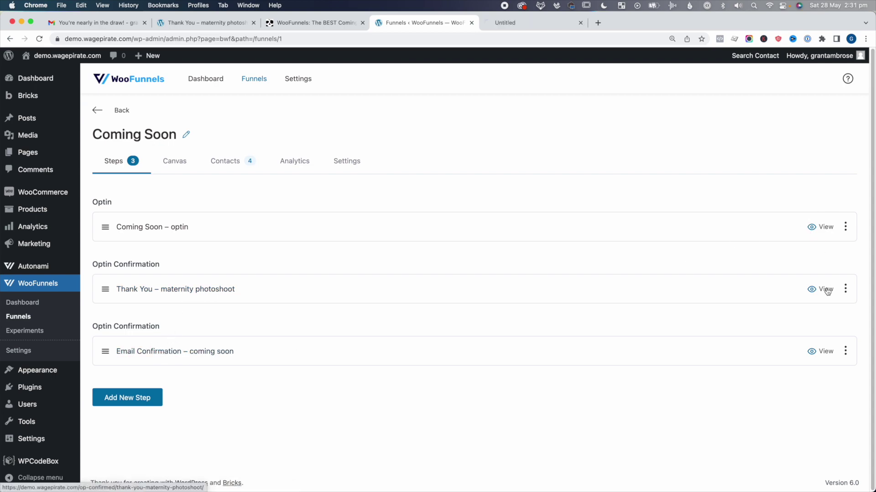
{"action": "key", "text": "ctrl+Tab"}
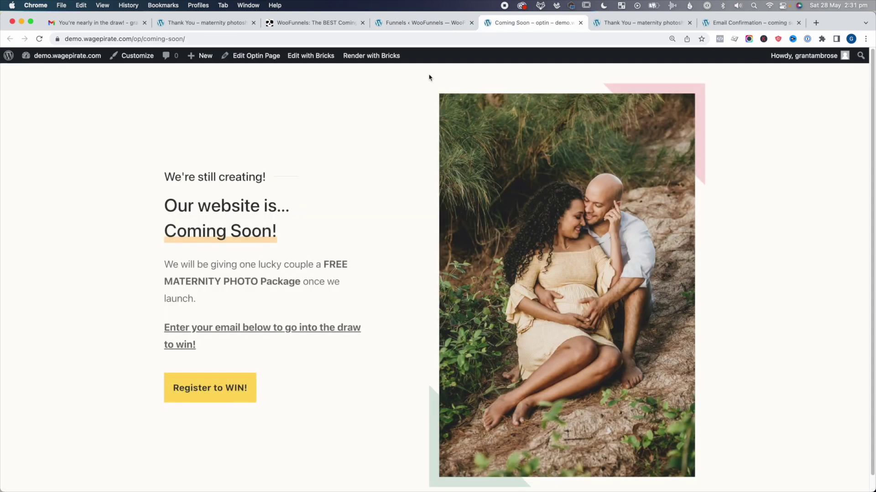
{"action": "left_click", "coordinate": [211, 387]}
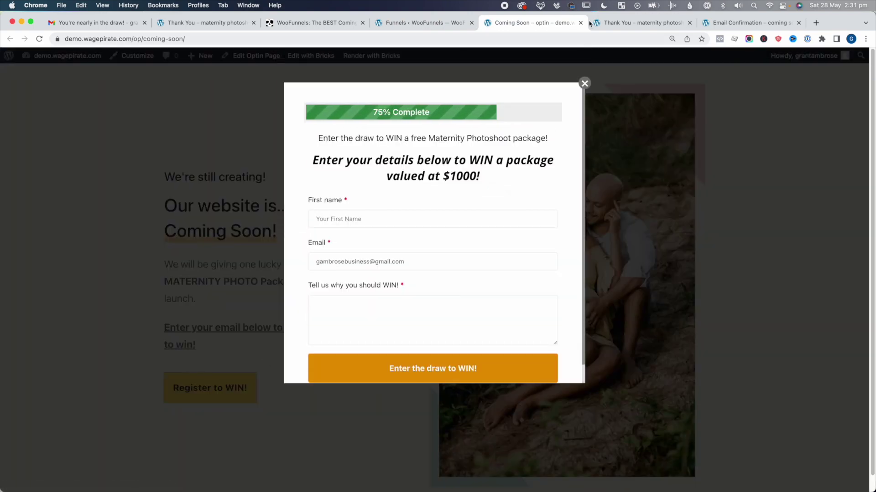
Review the Thank You and Email Confirmation pages and return to the Coming Soon funnel's steps.
{"action": "left_click", "coordinate": [623, 22]}
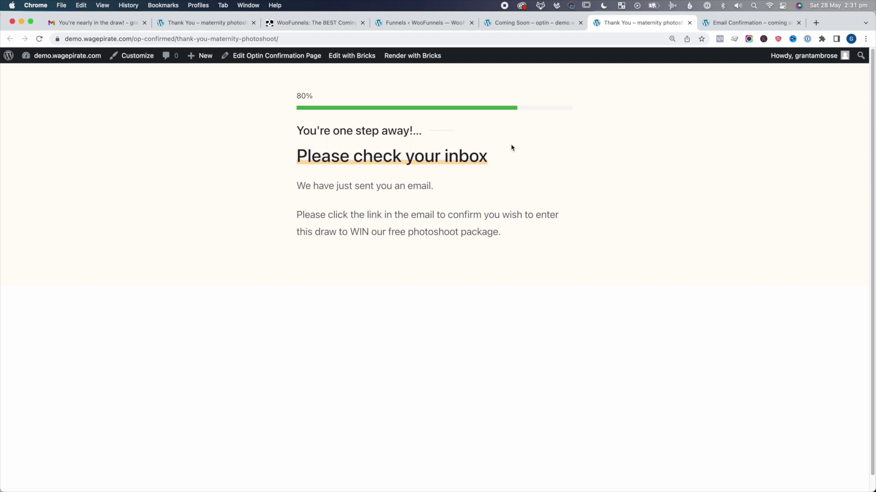
{"action": "left_click", "coordinate": [741, 24]}
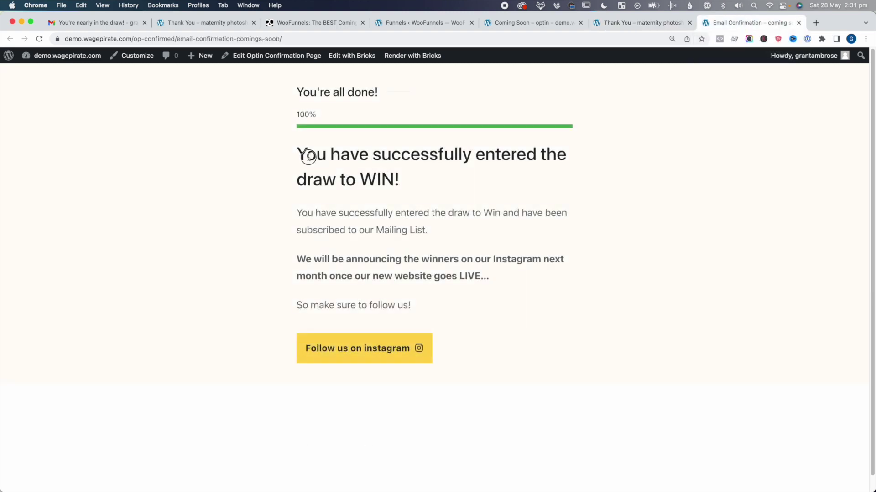
{"action": "left_click_drag", "start_coordinate": [308, 156], "coordinate": [401, 192]}
{"action": "left_click", "coordinate": [424, 23]}
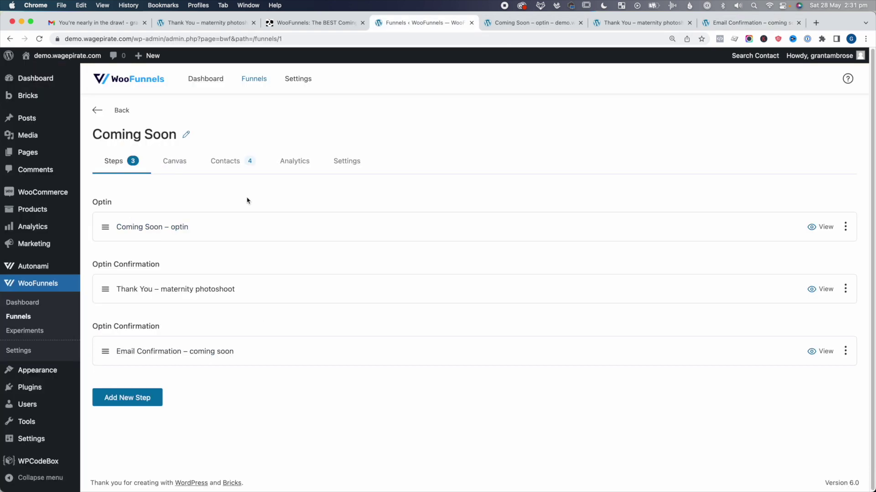
Open the Coming Soon – optin step for editing and show its design template options.
{"action": "left_click", "coordinate": [173, 229]}
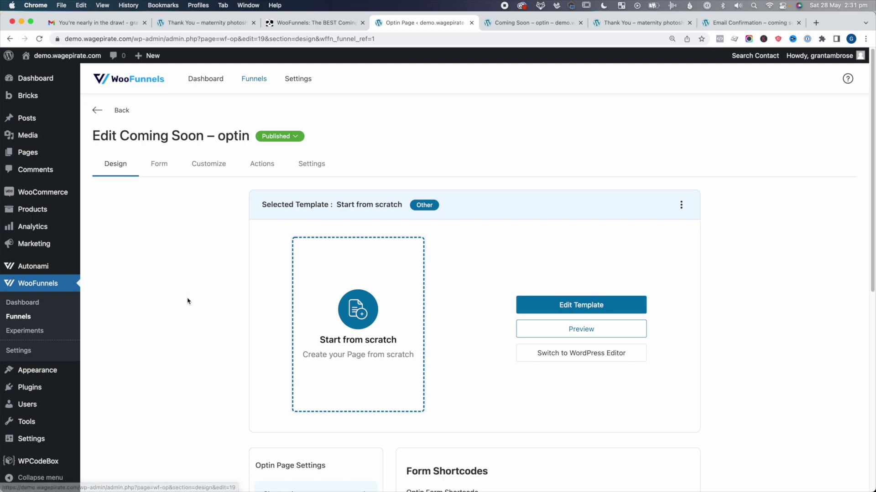
{"action": "scroll", "coordinate": [187, 301], "scroll_direction": "down", "scroll_amount": 1}
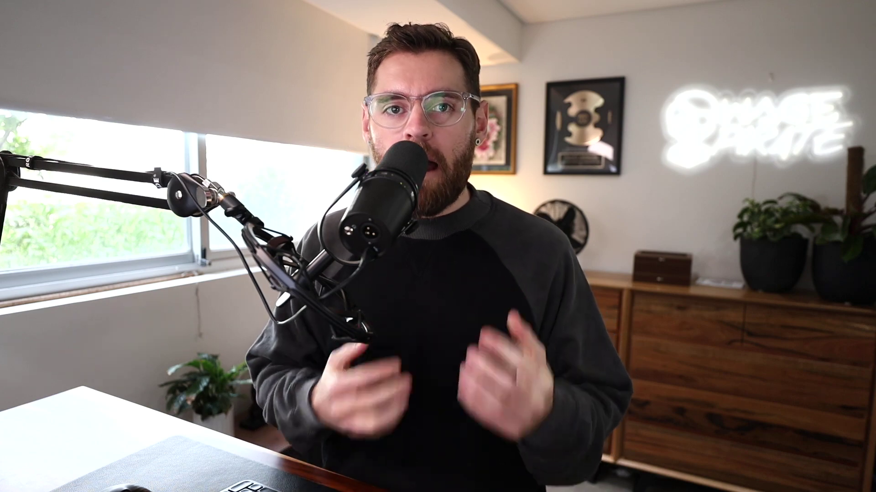
{"action": "mouse_move", "coordinate": [43, 249]}
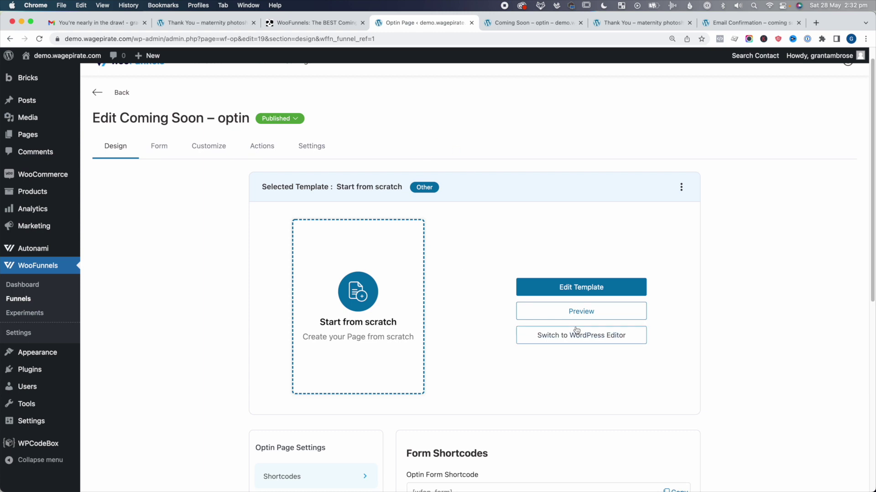
Switch the Coming Soon – optin page to the WordPress editor and open it for editing with Bricks.
{"action": "scroll", "coordinate": [456, 310], "scroll_direction": "down", "scroll_amount": 1}
{"action": "left_click", "coordinate": [580, 254]}
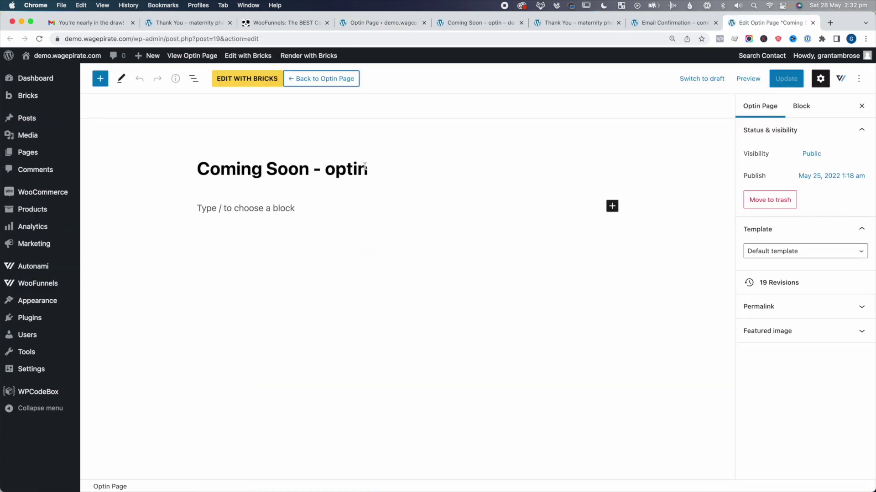
{"action": "left_click", "coordinate": [256, 80]}
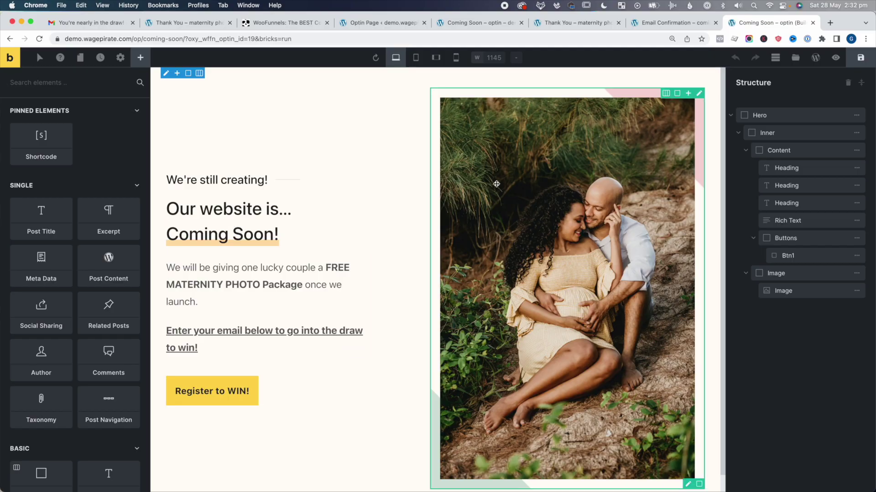
{"action": "scroll", "coordinate": [474, 268], "scroll_direction": "down", "scroll_amount": 1}
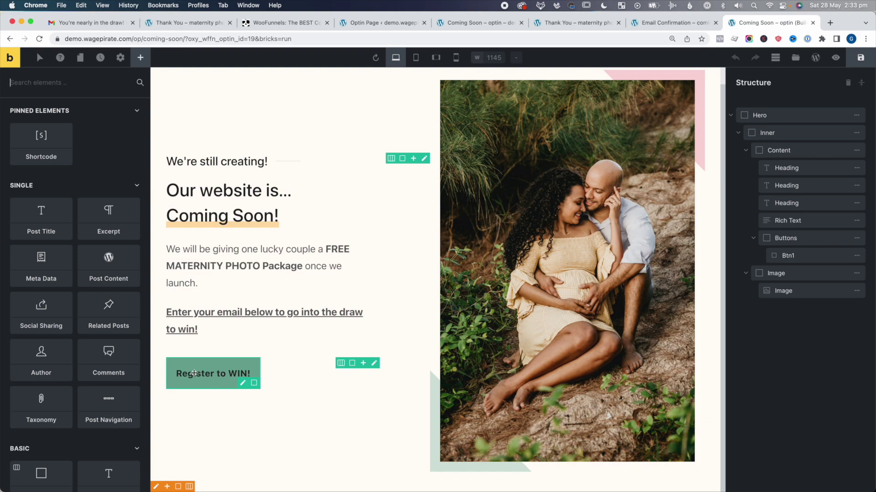
Select the Register to WIN! button and examine the external URL in its link settings.
{"action": "left_click", "coordinate": [194, 373]}
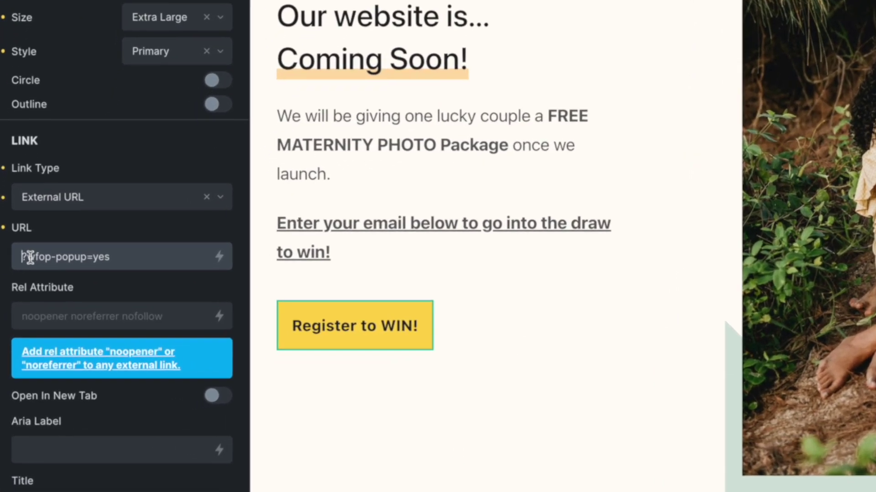
{"action": "left_click_drag", "start_coordinate": [19, 333], "coordinate": [42, 333]}
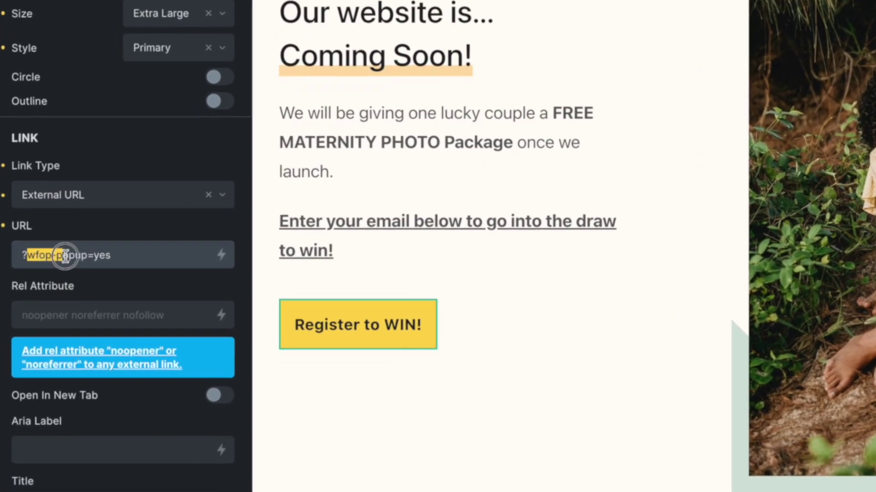
{"action": "left_click_drag", "start_coordinate": [65, 256], "coordinate": [7, 252]}
{"action": "triple_click", "coordinate": [79, 255]}
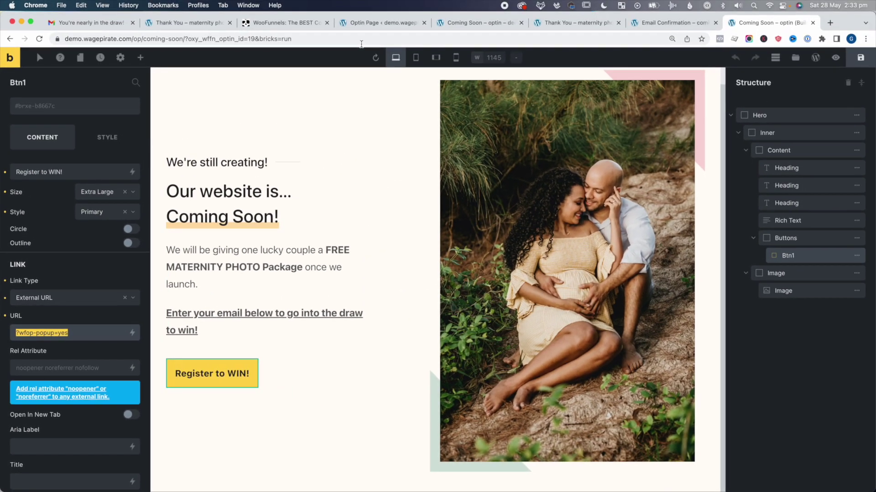
Reopen the Coming Soon – optin step from the funnel's steps and copy the optin form shortcode [wfop_form].
{"action": "left_click", "coordinate": [366, 26]}
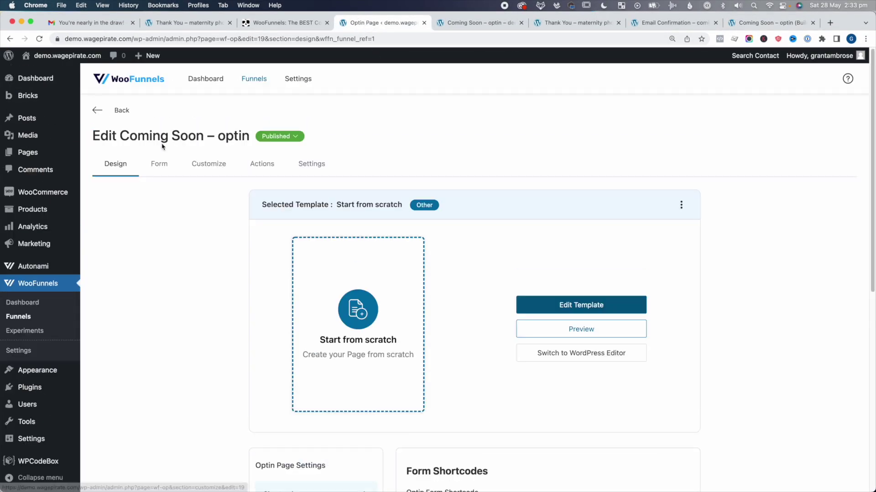
{"action": "left_click", "coordinate": [98, 110]}
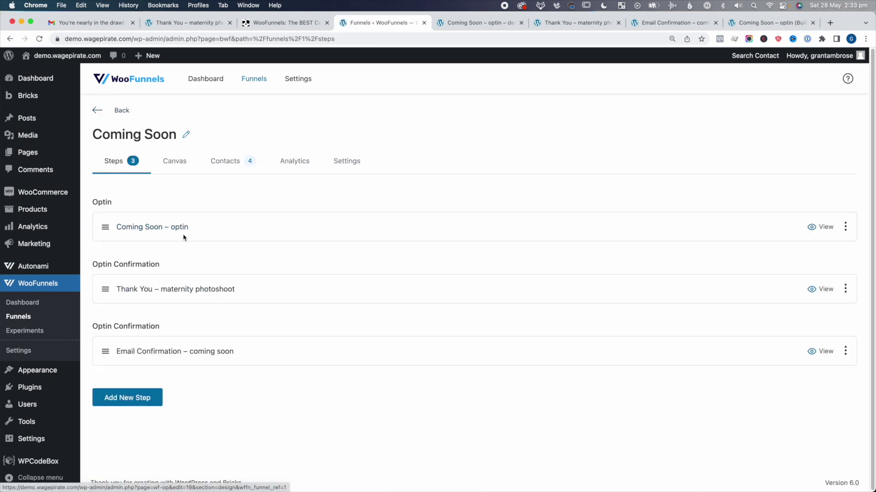
{"action": "left_click", "coordinate": [156, 230]}
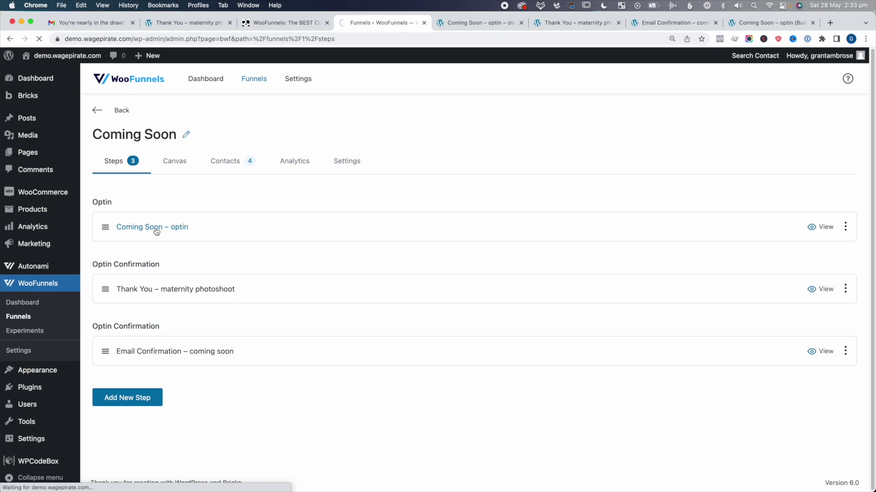
{"action": "scroll", "coordinate": [177, 268], "scroll_direction": "down", "scroll_amount": 5}
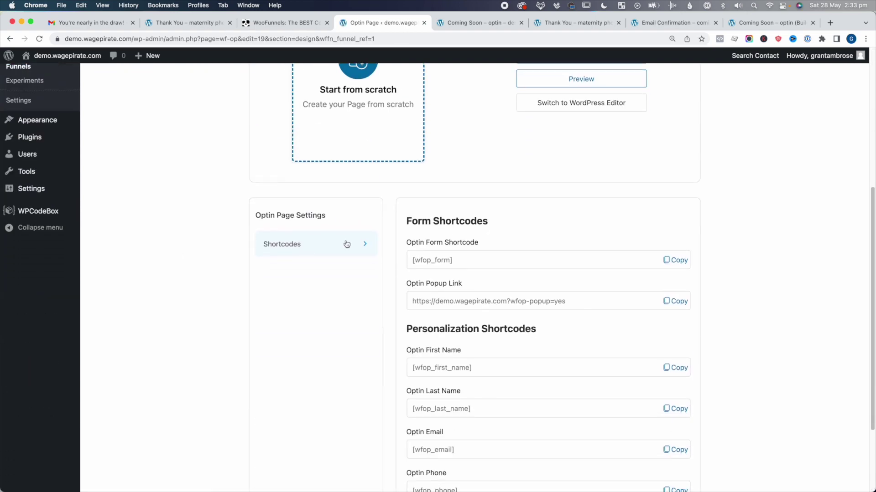
{"action": "left_click_drag", "start_coordinate": [409, 221], "coordinate": [477, 220]}
{"action": "left_click", "coordinate": [425, 240]}
{"action": "left_click_drag", "start_coordinate": [414, 243], "coordinate": [428, 261]}
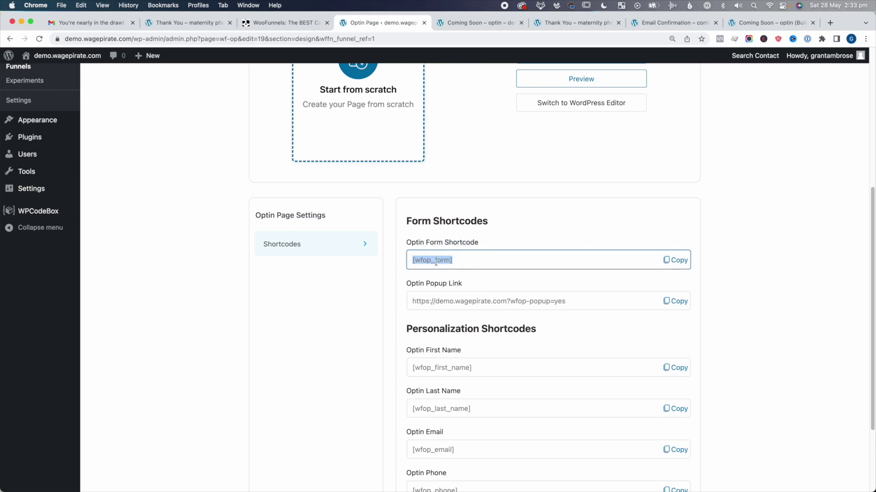
Add a Shortcode element containing [wfop_form] to the Image block of the optin page in Bricks and save the page.
{"action": "left_click", "coordinate": [771, 22]}
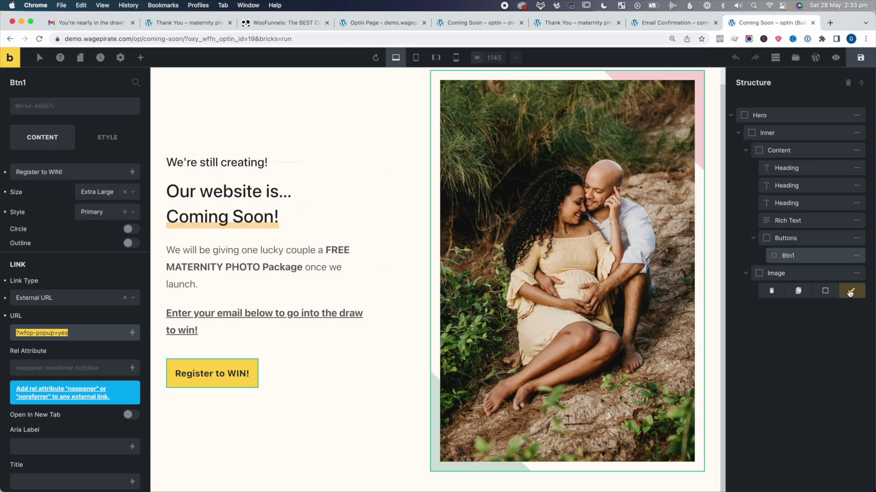
{"action": "mouse_move", "coordinate": [853, 278]}
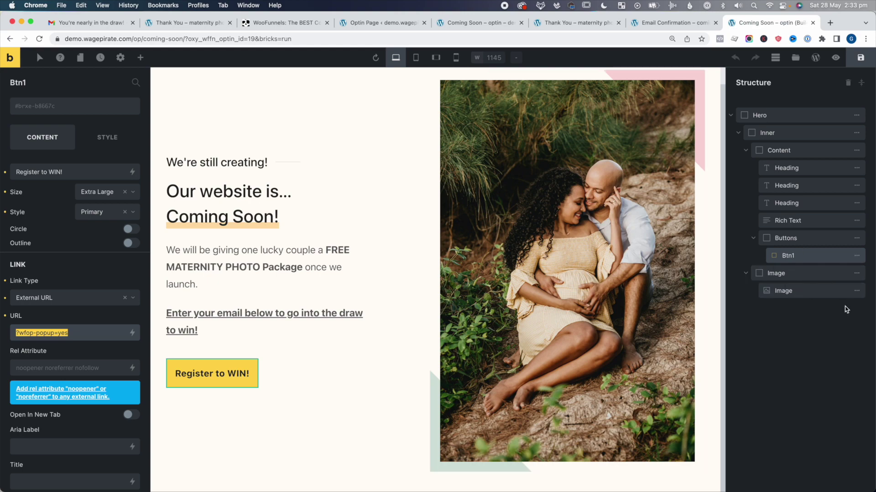
{"action": "left_click", "coordinate": [844, 273]}
{"action": "left_click", "coordinate": [141, 58]}
{"action": "type", "text": "short"}
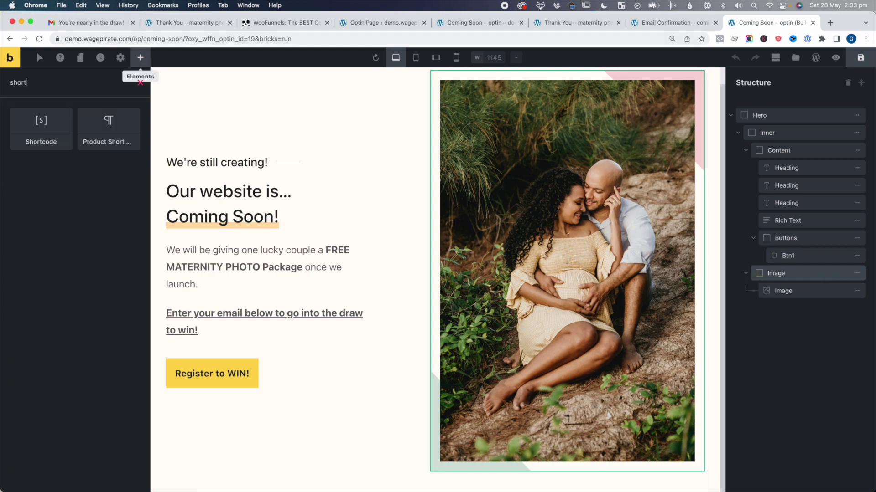
{"action": "left_click", "coordinate": [41, 129]}
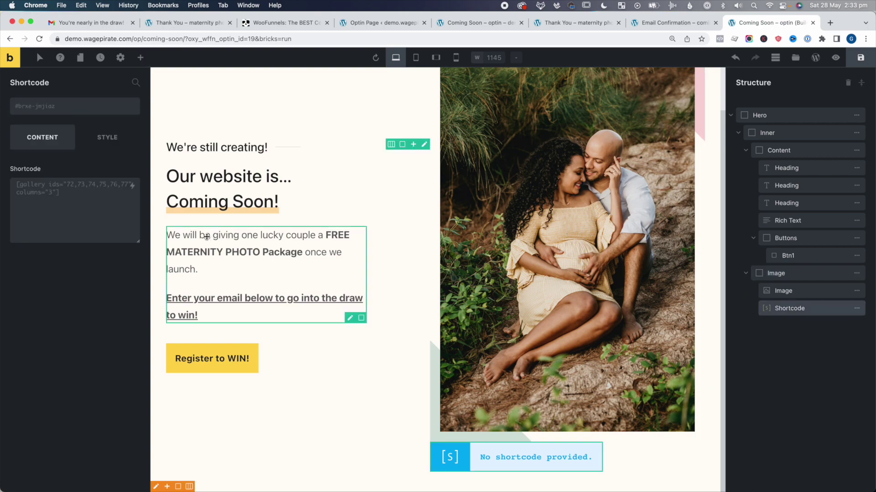
{"action": "left_click", "coordinate": [78, 204]}
{"action": "type", "text": "[wfop_form]"}
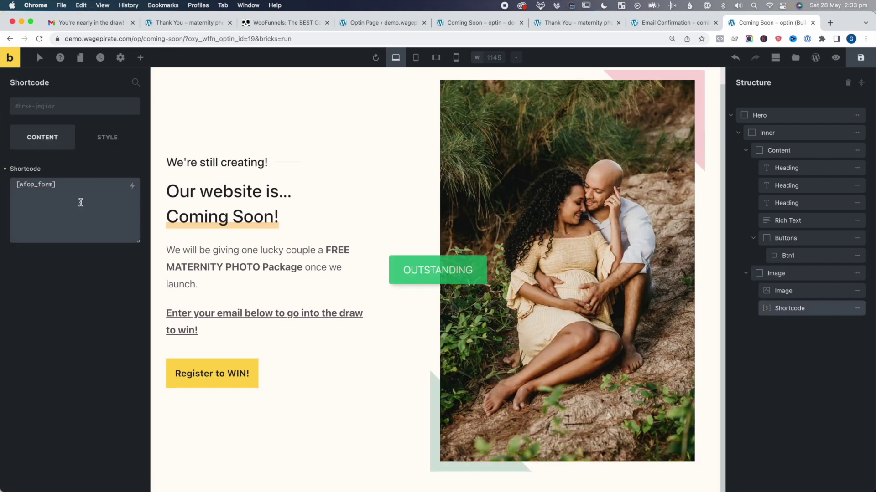
Reload the live Coming Soon page and check the embedded optin form's first name and email fields.
{"action": "left_click", "coordinate": [493, 22]}
{"action": "key", "text": "super+r"}
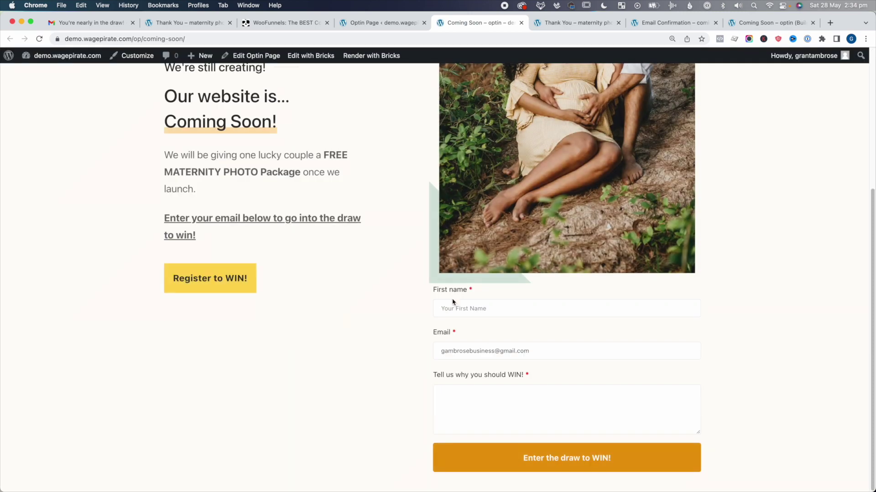
{"action": "left_click", "coordinate": [485, 308]}
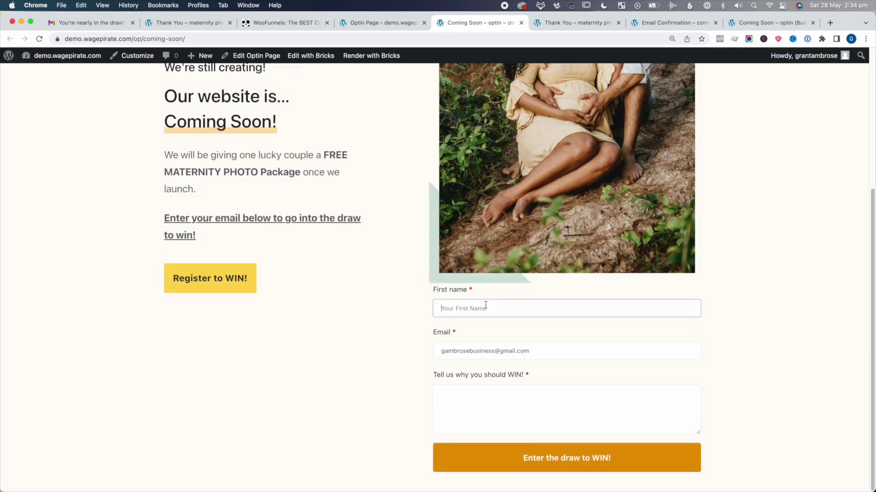
{"action": "left_click", "coordinate": [486, 350]}
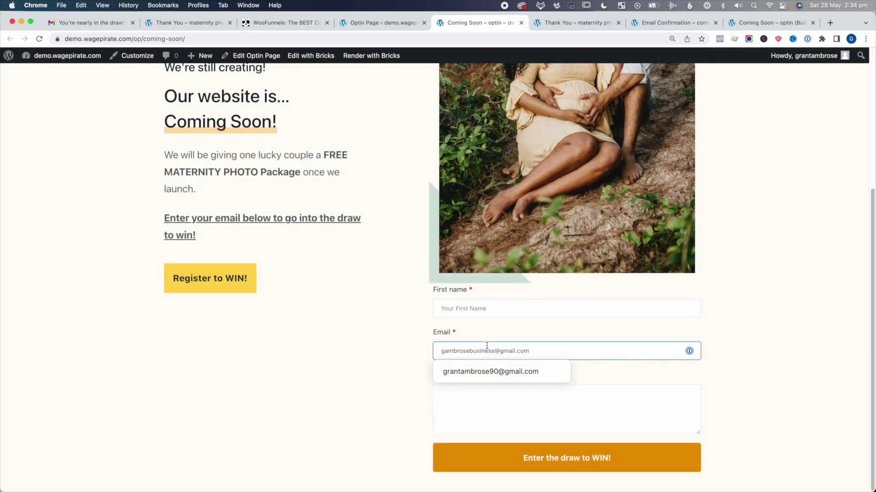
{"action": "left_click", "coordinate": [470, 313]}
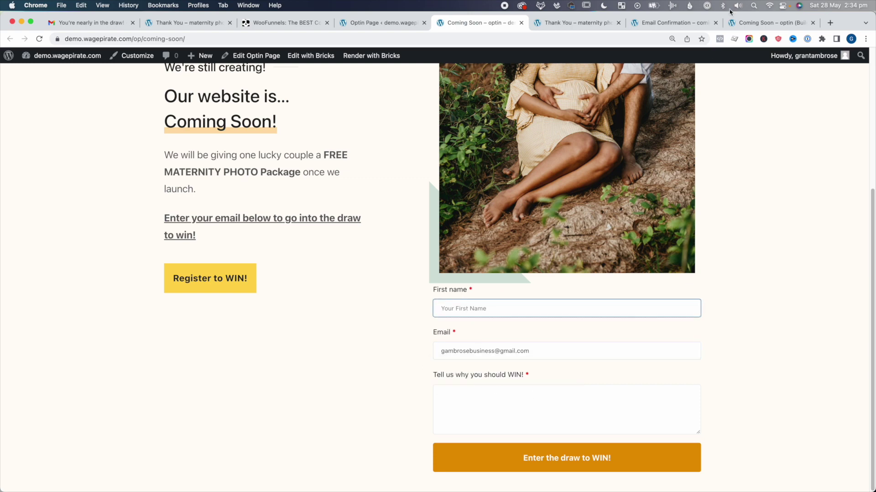
Delete the Shortcode element from the Image block of the optin page in Bricks.
{"action": "left_click", "coordinate": [759, 23]}
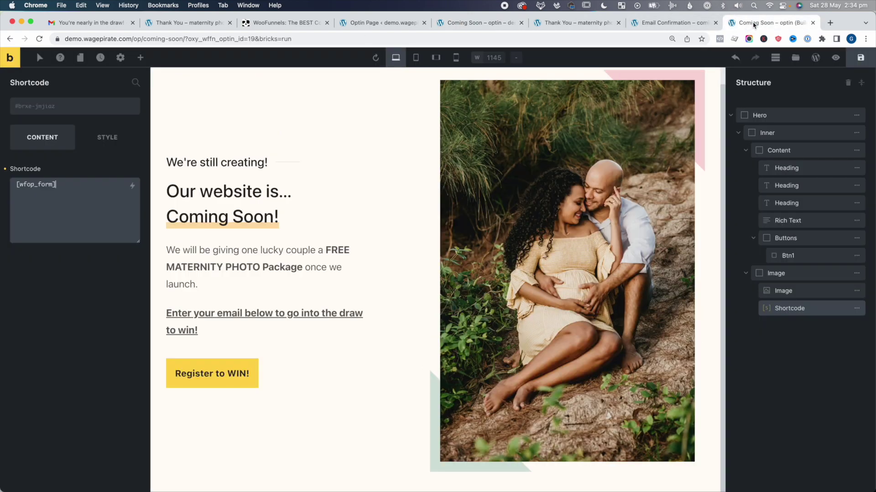
{"action": "left_click", "coordinate": [856, 309]}
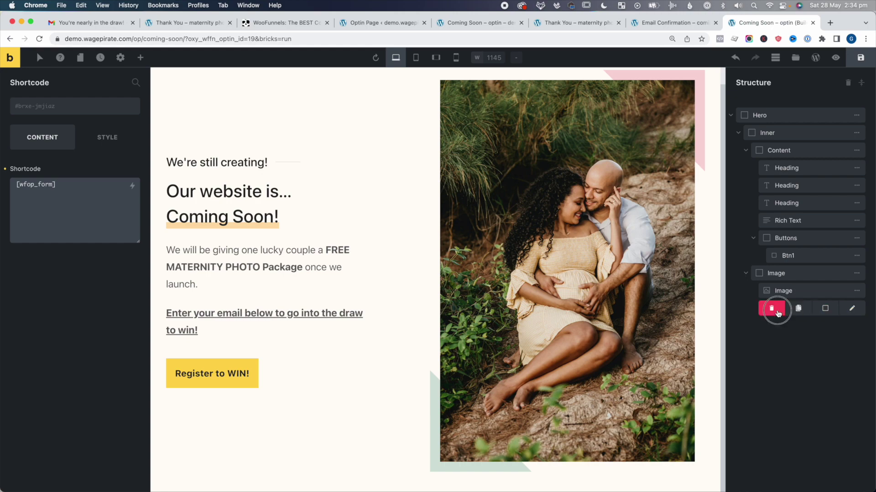
{"action": "left_click", "coordinate": [774, 307]}
Copy the full optin popup link, including ?wfop-popup=yes, from the optin step's form shortcodes.
{"action": "left_click", "coordinate": [379, 23]}
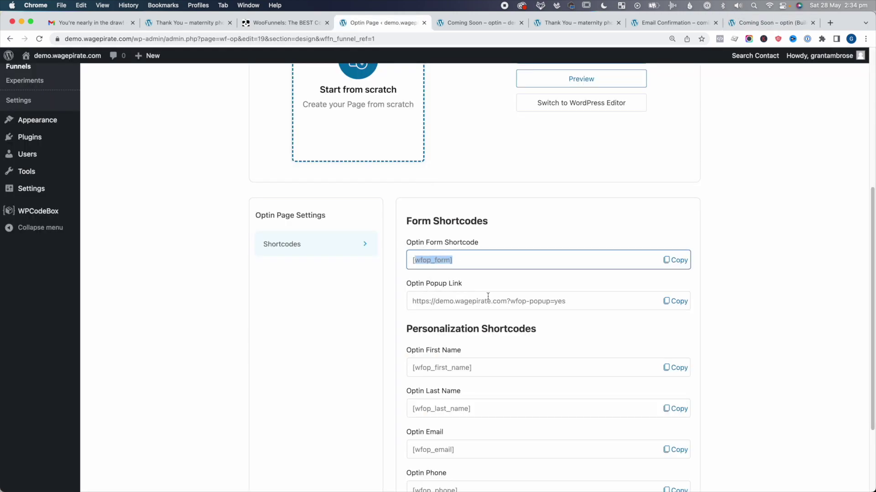
{"action": "left_click_drag", "start_coordinate": [575, 302], "coordinate": [547, 302]}
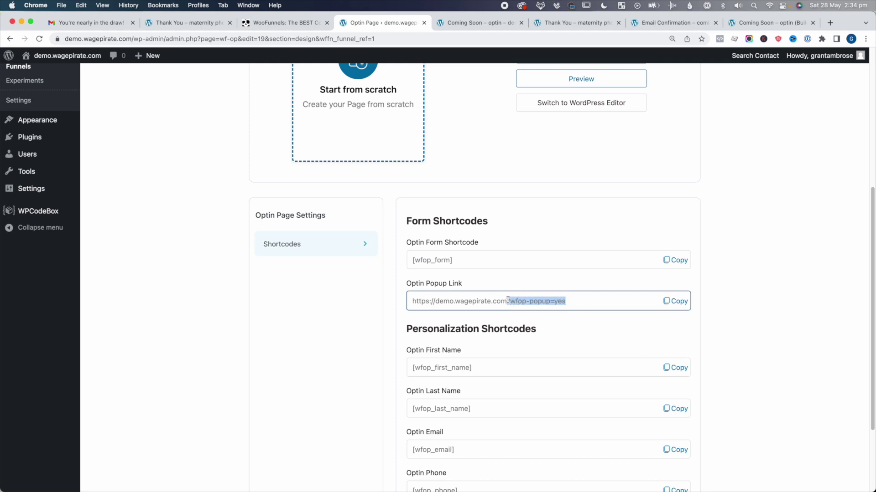
{"action": "left_click", "coordinate": [679, 302]}
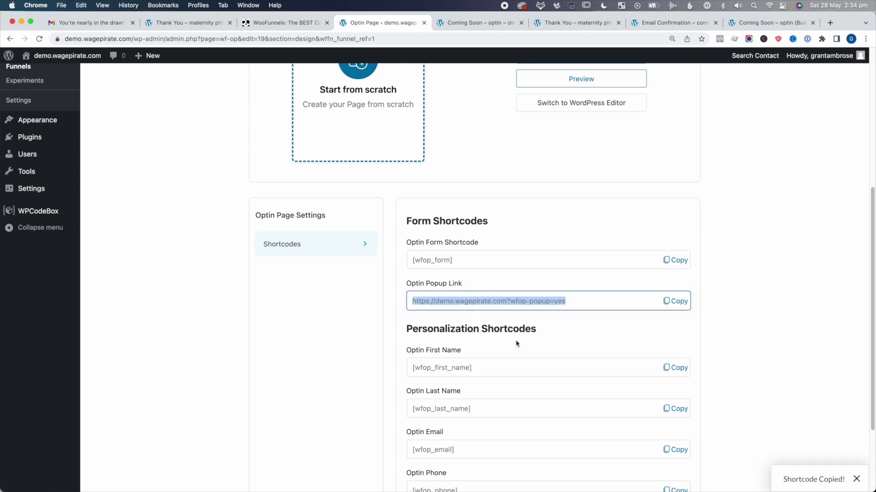
{"action": "left_click", "coordinate": [565, 300]}
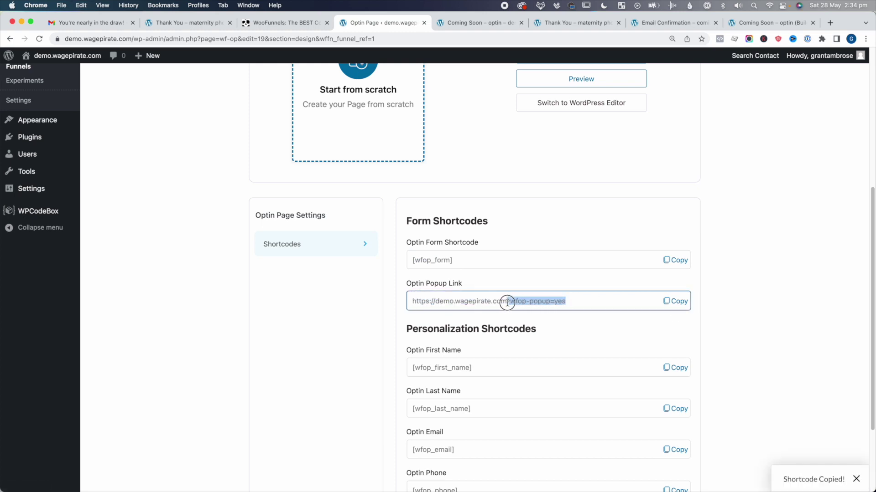
{"action": "left_click", "coordinate": [678, 301]}
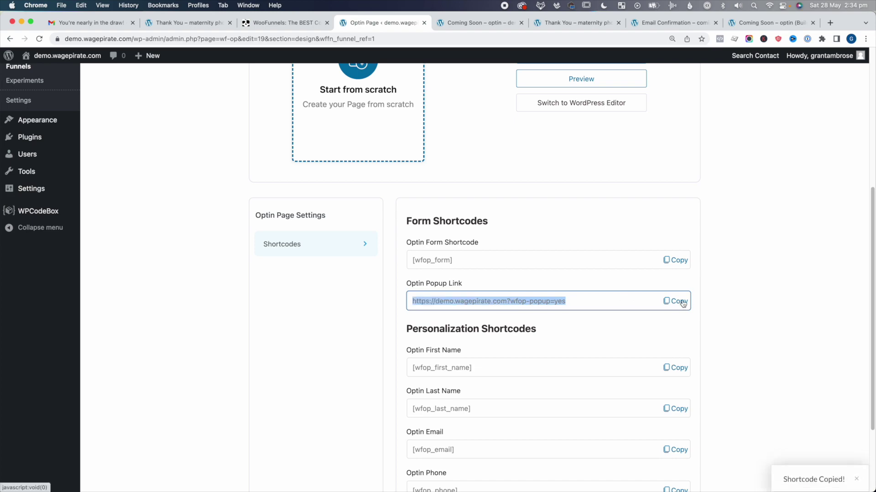
Try the copied popup link as the Register to WIN! button's URL in Bricks, and undo the replacement.
{"action": "left_click", "coordinate": [759, 23]}
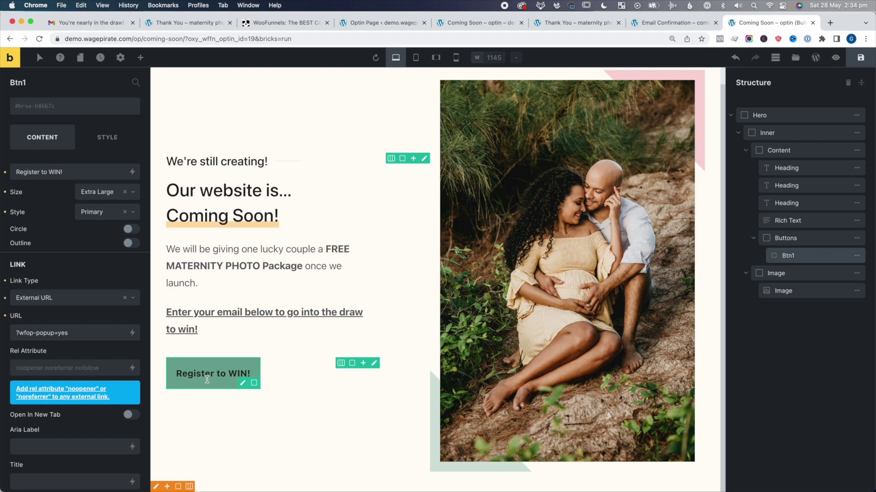
{"action": "triple_click", "coordinate": [59, 333]}
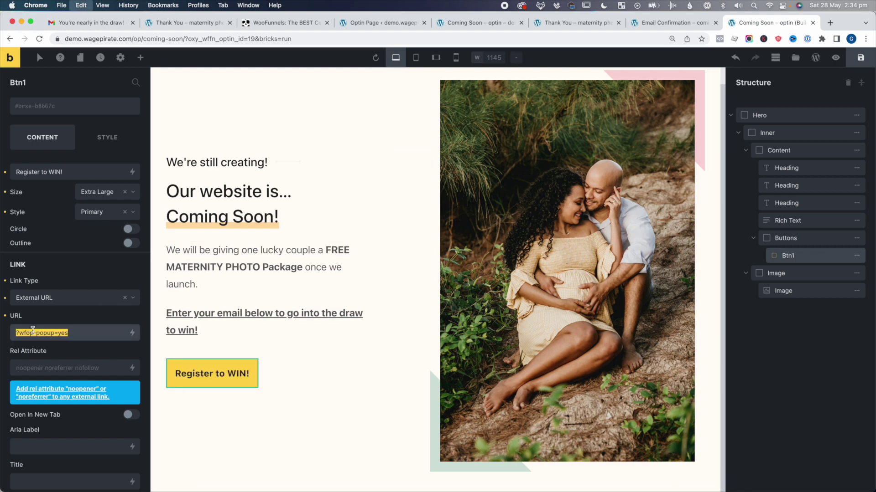
{"action": "key", "text": "super+v"}
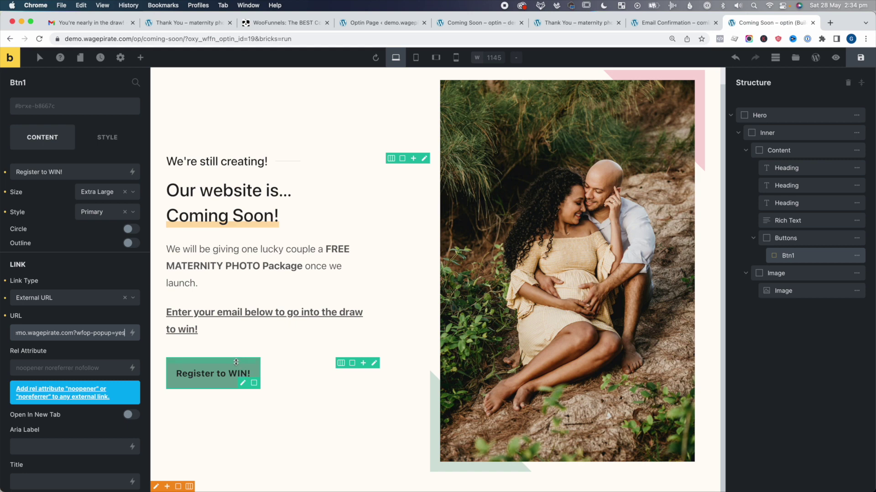
{"action": "key", "text": "super+z"}
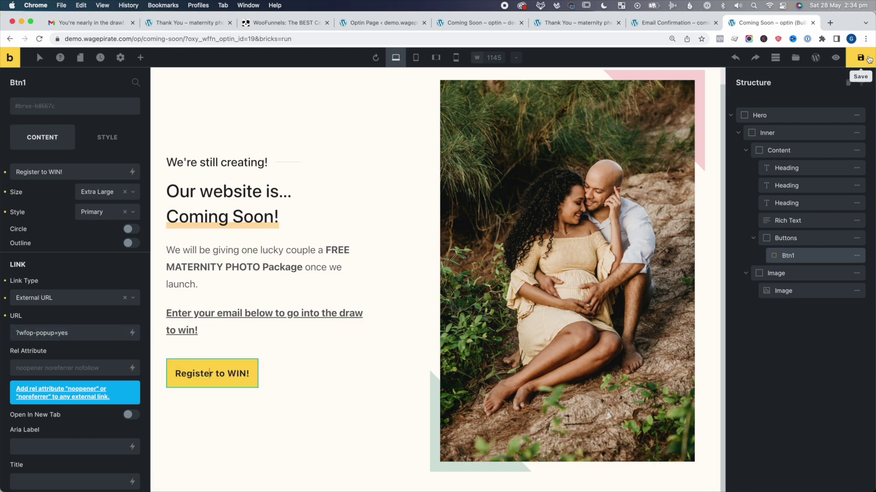
Open the form fields of the Coming Soon – optin step and remove the First Name field from the form.
{"action": "left_click", "coordinate": [383, 23]}
{"action": "scroll", "coordinate": [178, 234], "scroll_direction": "down", "scroll_amount": 6}
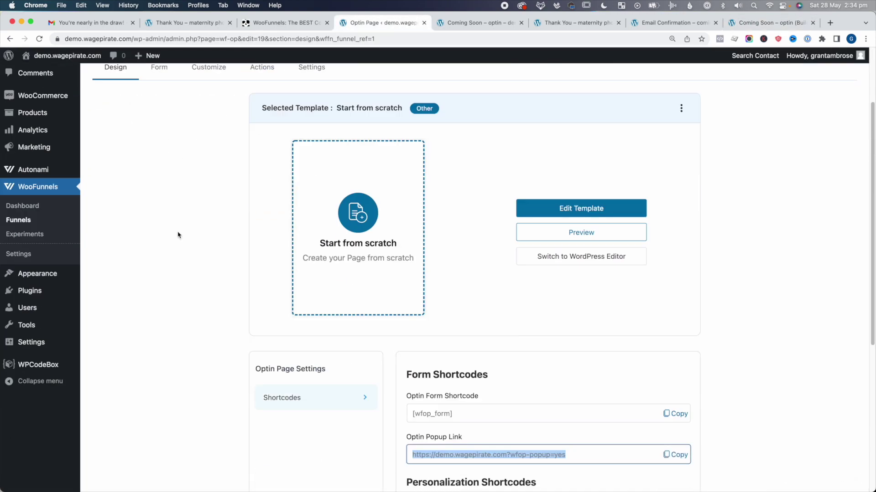
{"action": "scroll", "coordinate": [487, 245], "scroll_direction": "up", "scroll_amount": 6}
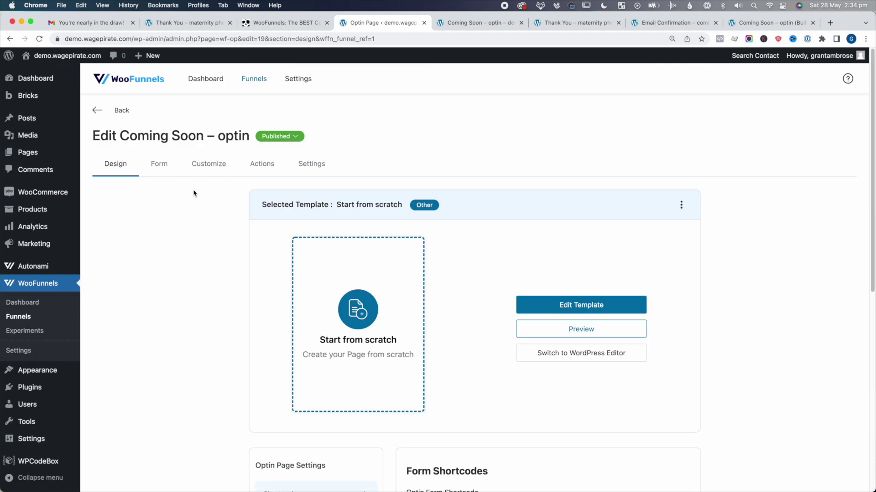
{"action": "left_click", "coordinate": [152, 165]}
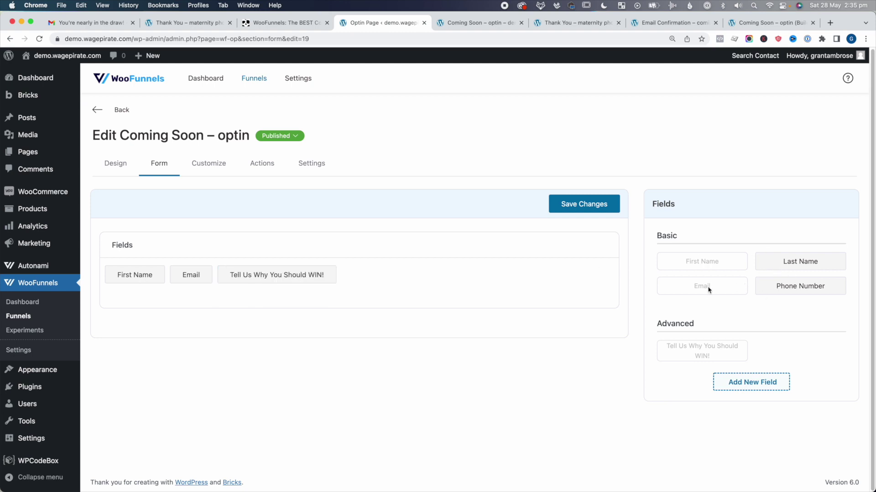
{"action": "left_click", "coordinate": [164, 267]}
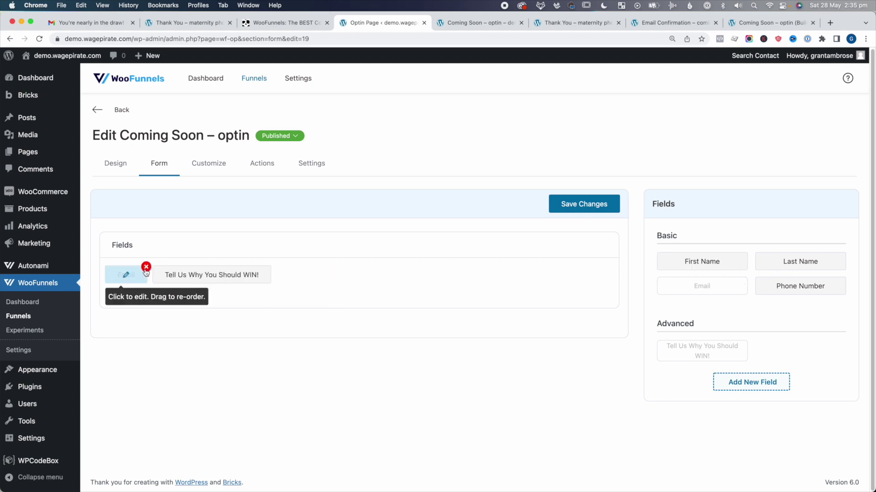
Remove the Email and Tell Us Why You Should WIN! fields from the optin form, and add First Name and Email back.
{"action": "left_click", "coordinate": [146, 268]}
{"action": "left_click", "coordinate": [222, 267]}
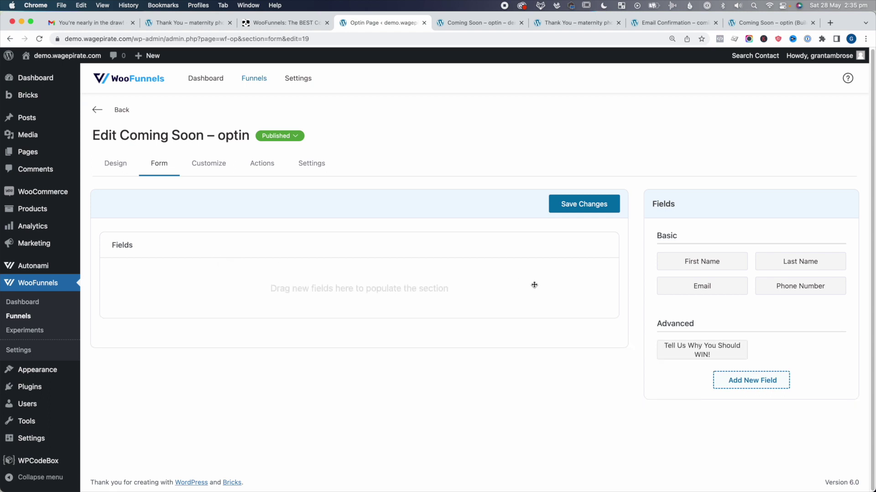
{"action": "left_click_drag", "start_coordinate": [696, 261], "coordinate": [252, 296]}
{"action": "left_click_drag", "start_coordinate": [715, 290], "coordinate": [395, 299]}
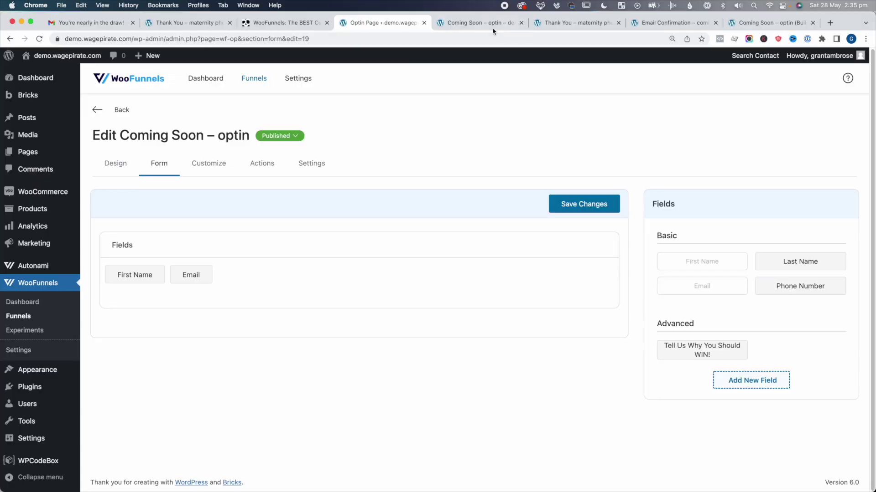
View the live Coming Soon optin page and open its Register to WIN! popup to examine the heading and form fields.
{"action": "left_click", "coordinate": [488, 23]}
{"action": "scroll", "coordinate": [293, 337], "scroll_direction": "up", "scroll_amount": 5}
{"action": "scroll", "coordinate": [294, 337], "scroll_direction": "down", "scroll_amount": 1}
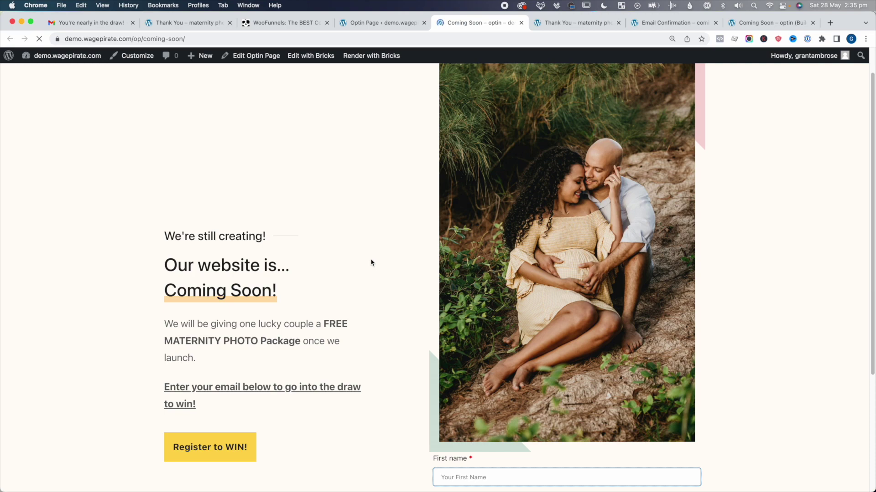
{"action": "scroll", "coordinate": [370, 263], "scroll_direction": "down", "scroll_amount": 1}
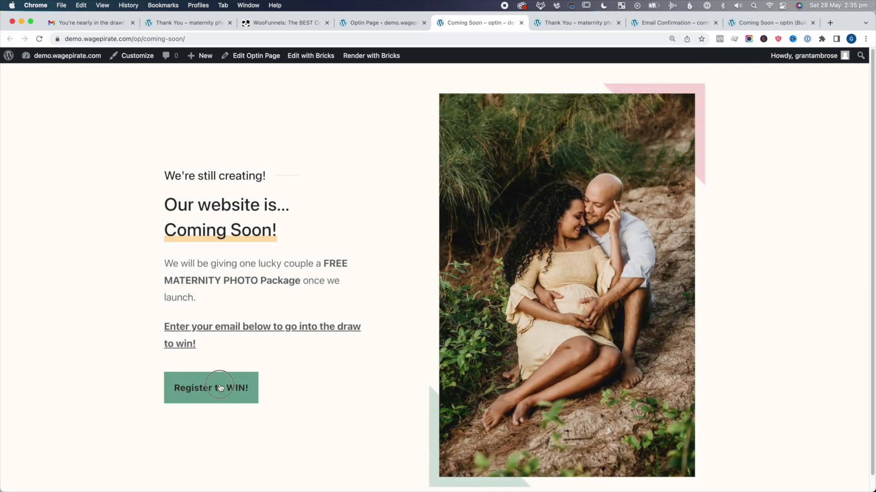
{"action": "left_click", "coordinate": [220, 388]}
{"action": "left_click_drag", "start_coordinate": [384, 161], "coordinate": [474, 176]}
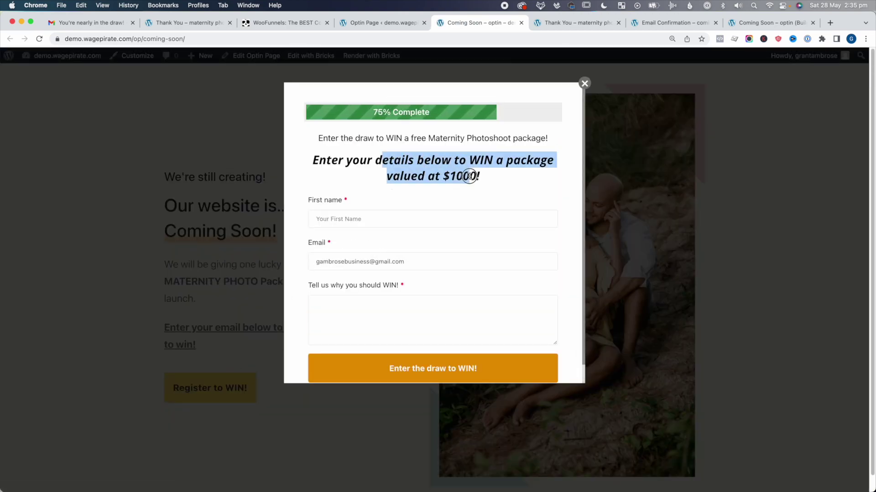
{"action": "left_click", "coordinate": [382, 190]}
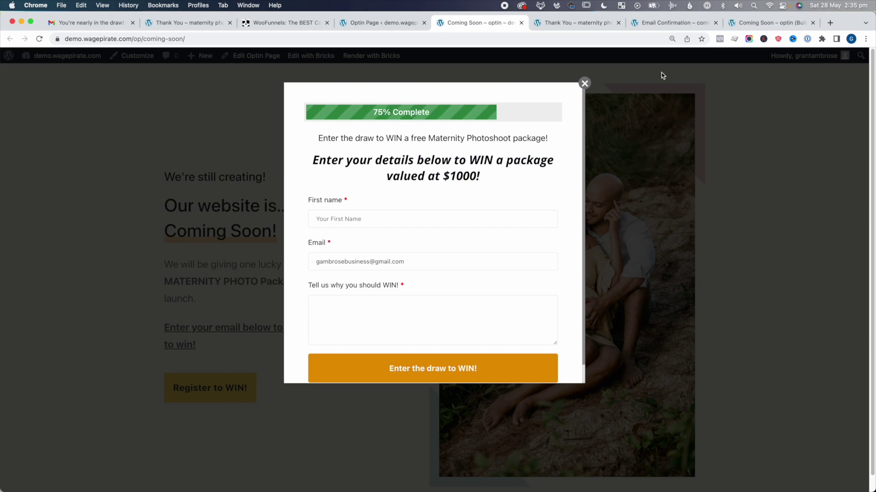
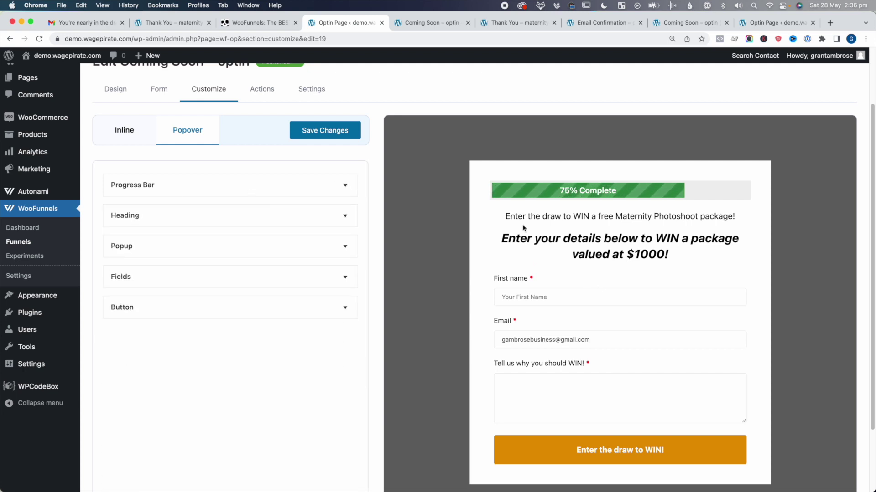
Expand the popover's Heading settings and review the heading text and sub heading text.
{"action": "left_click", "coordinate": [350, 223]}
{"action": "left_click_drag", "start_coordinate": [192, 247], "coordinate": [381, 246]}
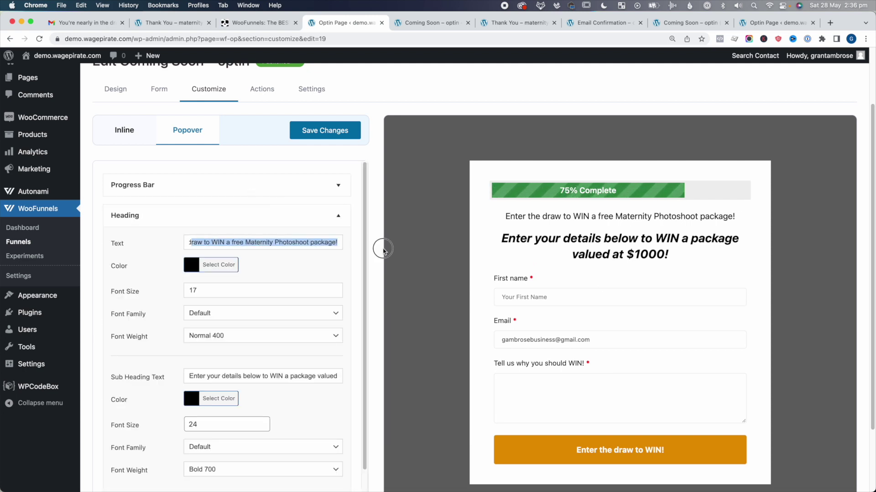
{"action": "scroll", "coordinate": [276, 327], "scroll_direction": "down", "scroll_amount": 2}
{"action": "left_click_drag", "start_coordinate": [190, 307], "coordinate": [358, 317]}
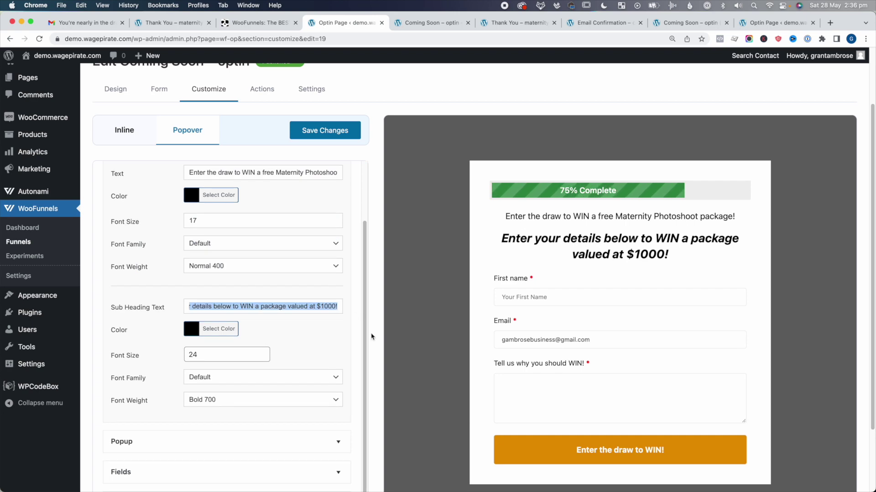
{"action": "scroll", "coordinate": [366, 162], "scroll_direction": "up", "scroll_amount": 2}
{"action": "scroll", "coordinate": [480, 287], "scroll_direction": "down", "scroll_amount": 4}
Try the Normal width for the popover's submit button, and restore it to Full.
{"action": "left_click", "coordinate": [251, 418]}
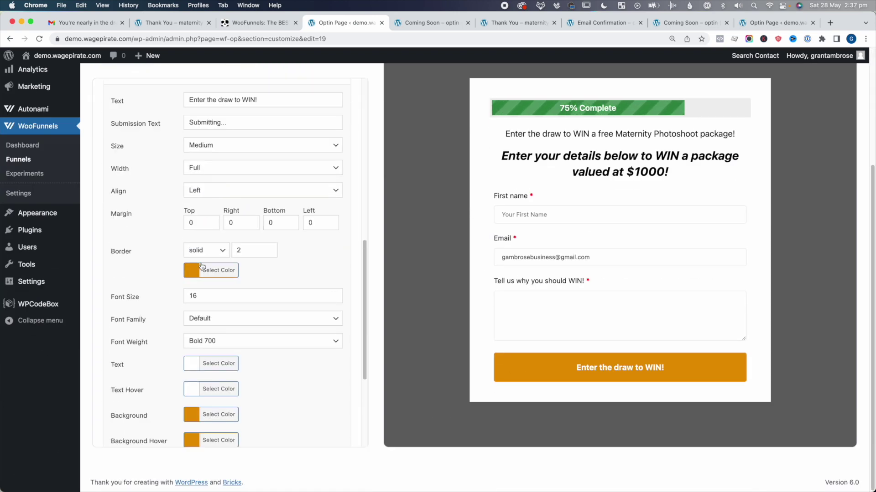
{"action": "left_click", "coordinate": [210, 180]}
{"action": "left_click", "coordinate": [203, 169]}
{"action": "left_click", "coordinate": [210, 180]}
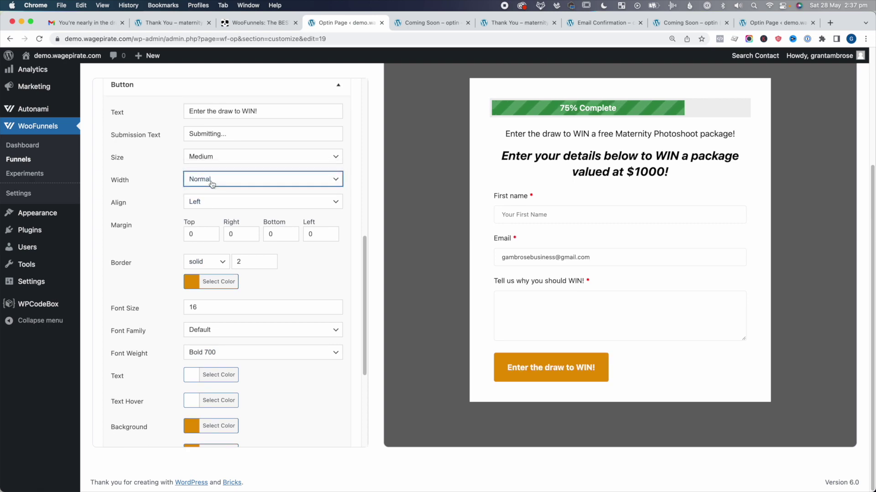
{"action": "left_click", "coordinate": [213, 189]}
{"action": "scroll", "coordinate": [616, 397], "scroll_direction": "up", "scroll_amount": 4}
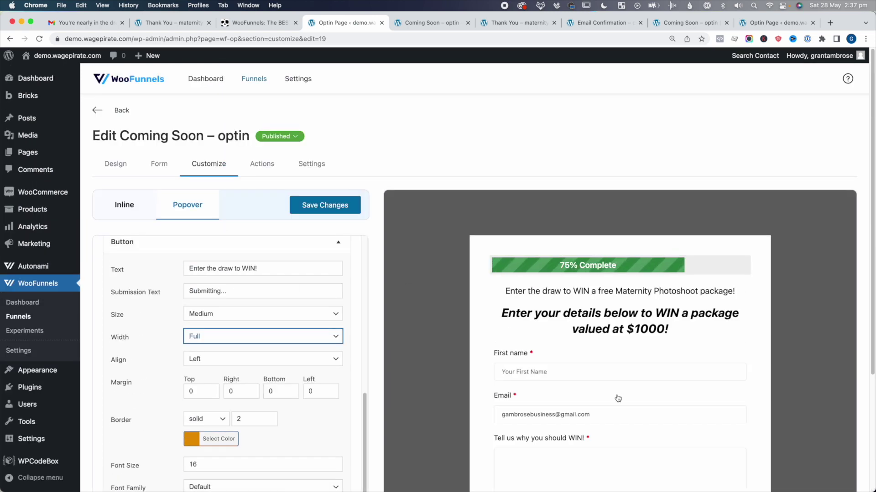
{"action": "scroll", "coordinate": [612, 392], "scroll_direction": "down", "scroll_amount": 3}
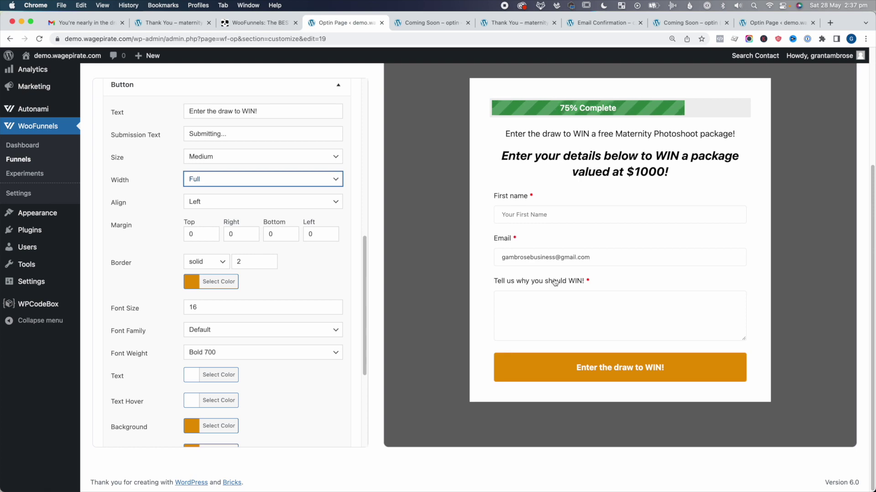
{"action": "scroll", "coordinate": [554, 282], "scroll_direction": "up", "scroll_amount": 3}
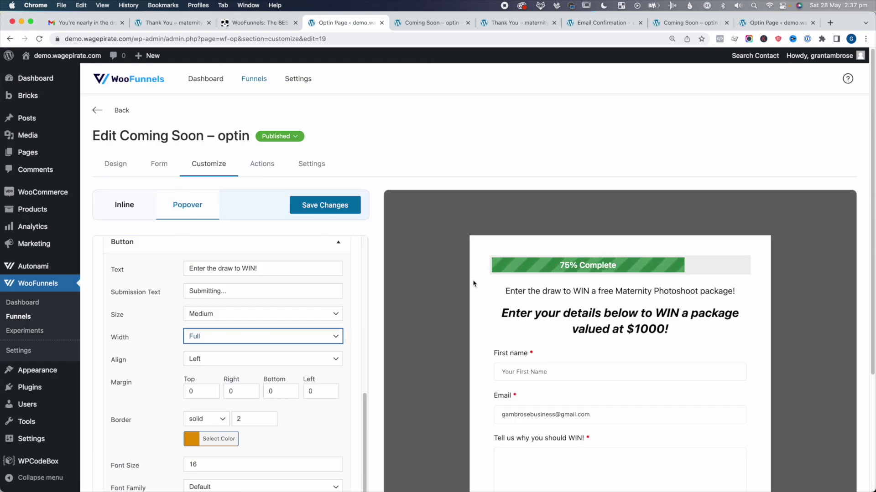
Try enabling the lead and admin email notifications in the optin step's actions, and set each back to No.
{"action": "left_click", "coordinate": [264, 168]}
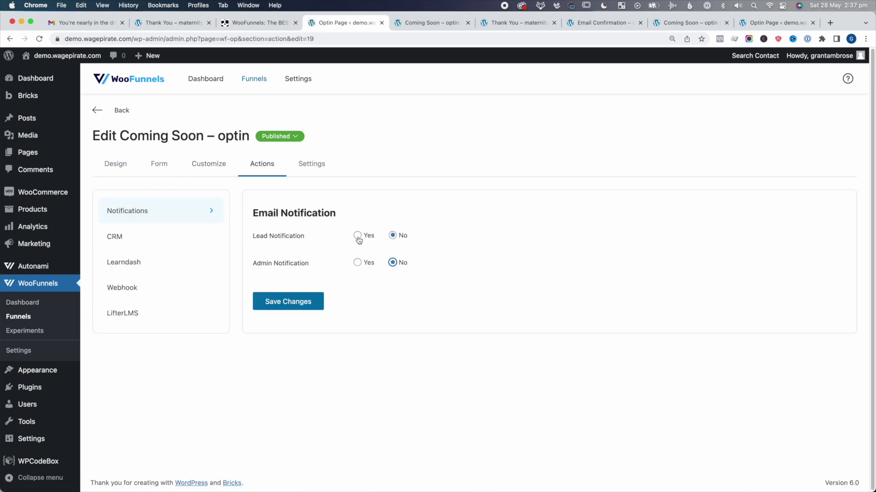
{"action": "left_click", "coordinate": [357, 237]}
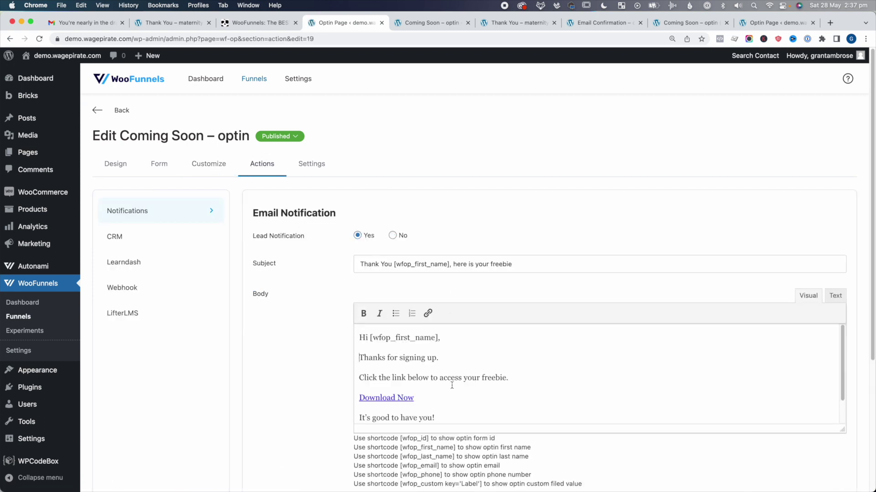
{"action": "left_click", "coordinate": [392, 236]}
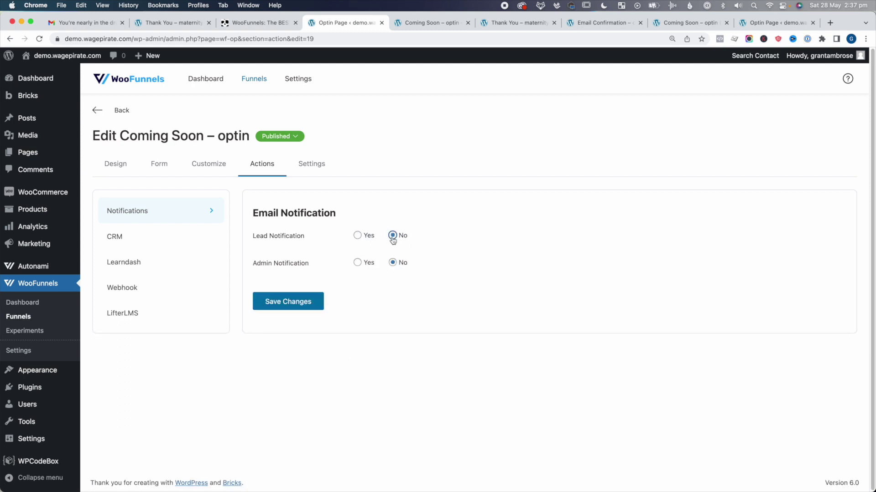
{"action": "left_click", "coordinate": [356, 263]}
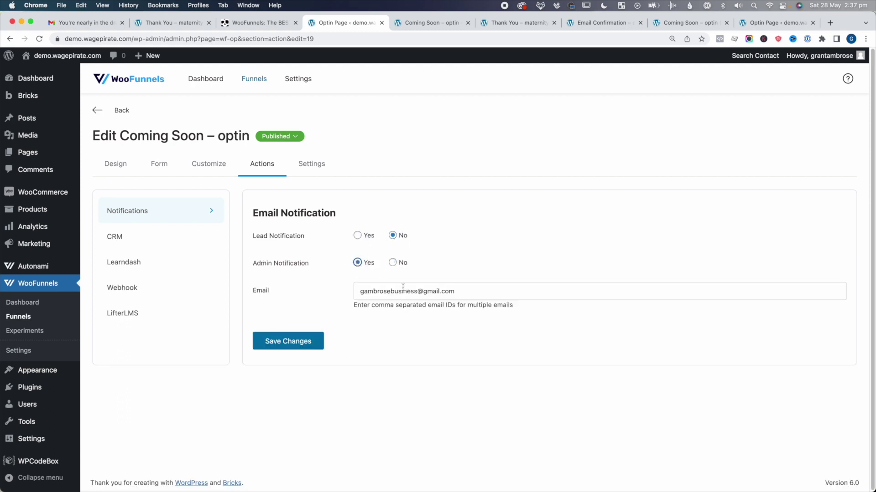
{"action": "left_click", "coordinate": [393, 263]}
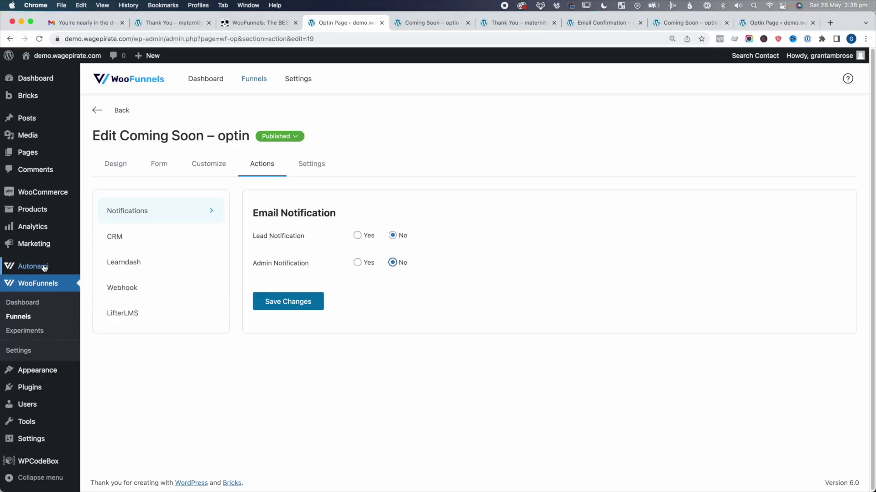
Look over the Autonami features, and open the table of contents in the blog article on the WooFunnels Coming Soon plugin.
{"action": "mouse_move", "coordinate": [42, 269]}
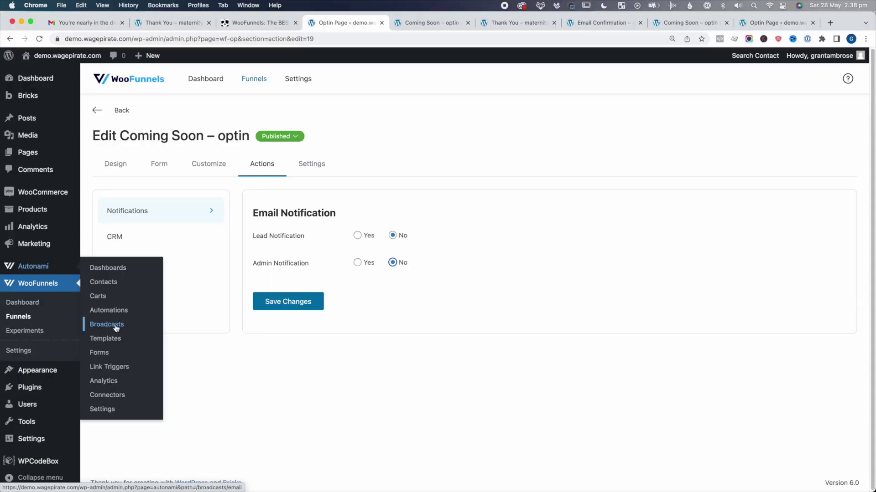
{"action": "left_click", "coordinate": [274, 22]}
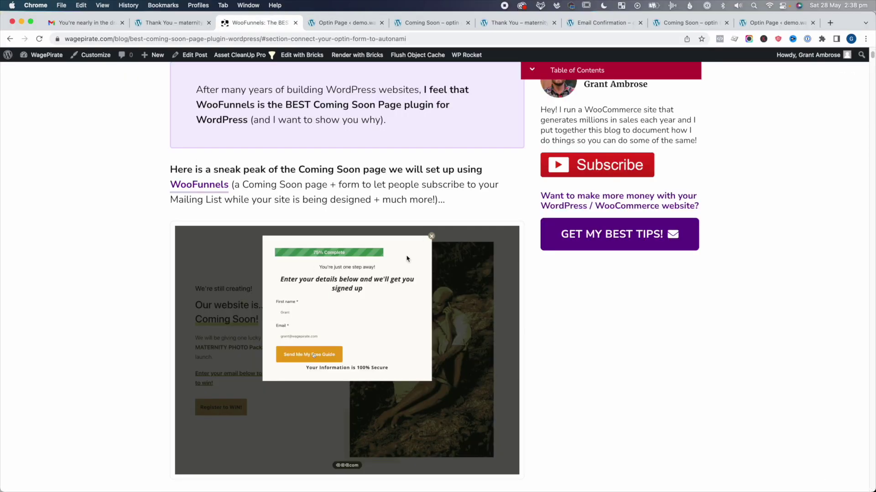
{"action": "scroll", "coordinate": [407, 259], "scroll_direction": "up", "scroll_amount": 6}
{"action": "scroll", "coordinate": [424, 244], "scroll_direction": "down", "scroll_amount": 3}
{"action": "left_click", "coordinate": [620, 71]}
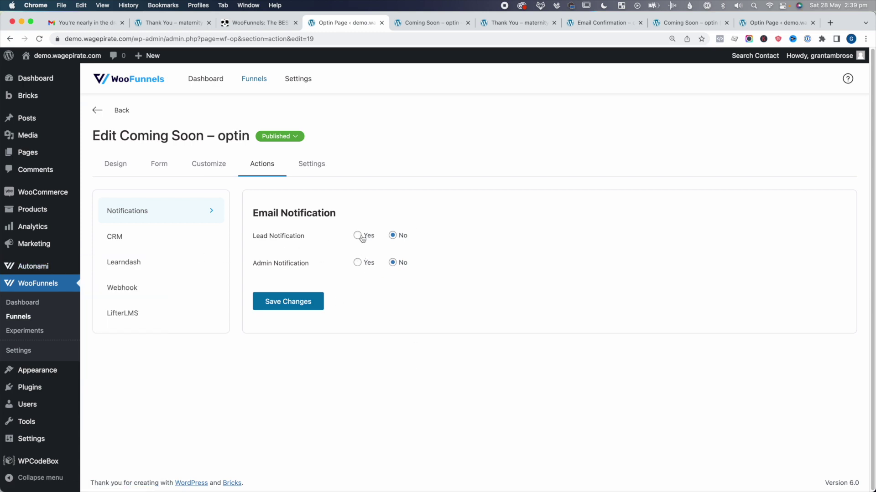
Enable the CRM integration for the optin step and look through the services that contacts can be sent to.
{"action": "left_click", "coordinate": [118, 239]}
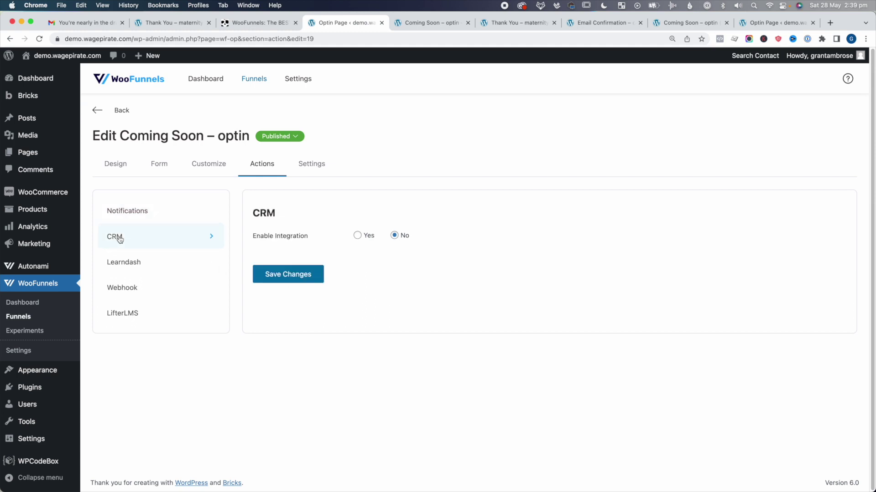
{"action": "left_click", "coordinate": [357, 236]}
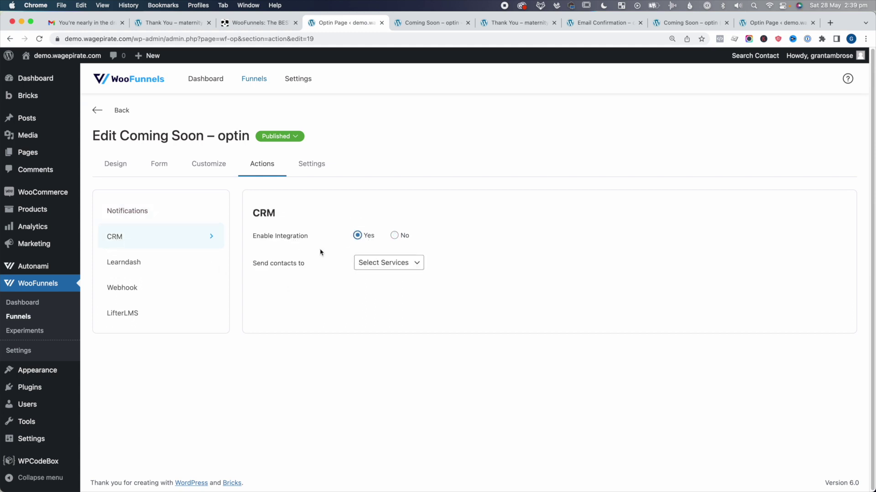
{"action": "left_click", "coordinate": [360, 263]}
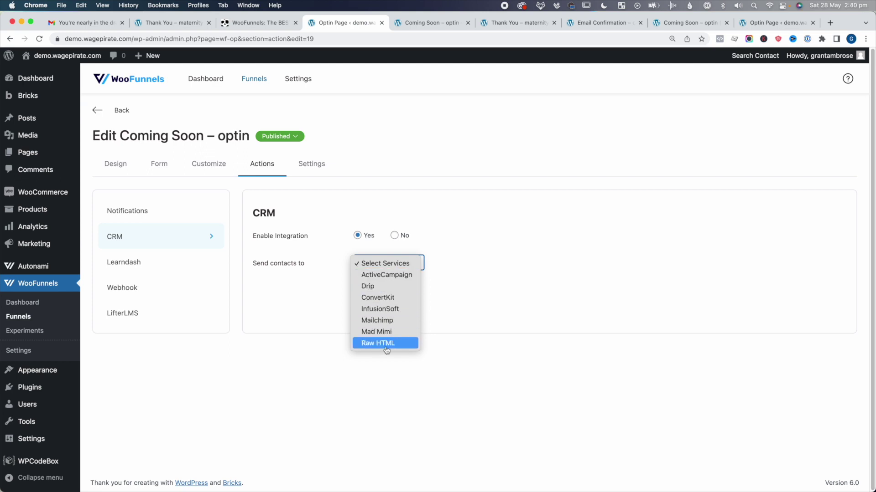
{"action": "left_click", "coordinate": [317, 305]}
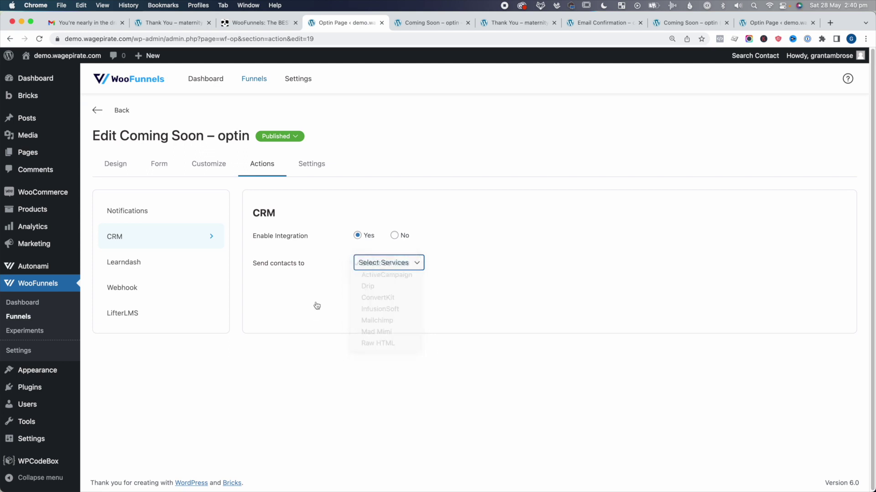
{"action": "left_click", "coordinate": [369, 268]}
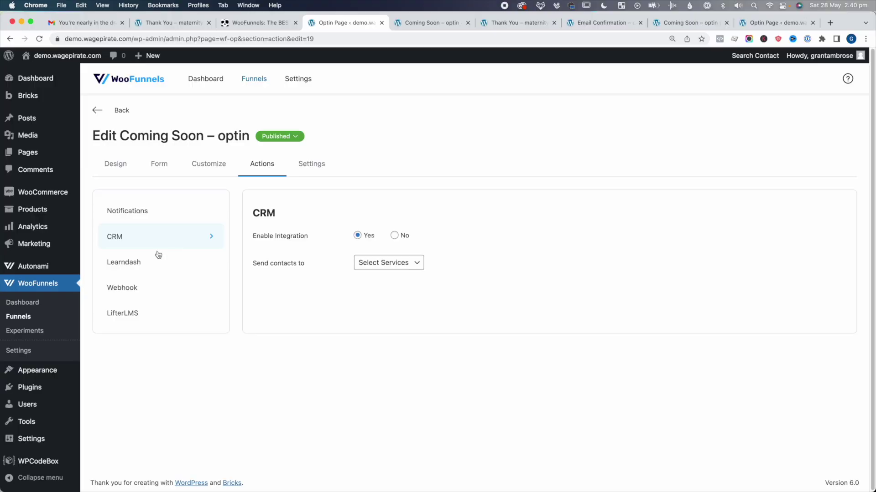
Review the Learndash, Webhook and LifterLMS actions of the optin step.
{"action": "left_click", "coordinate": [132, 264]}
{"action": "left_click", "coordinate": [145, 294]}
{"action": "left_click", "coordinate": [137, 308]}
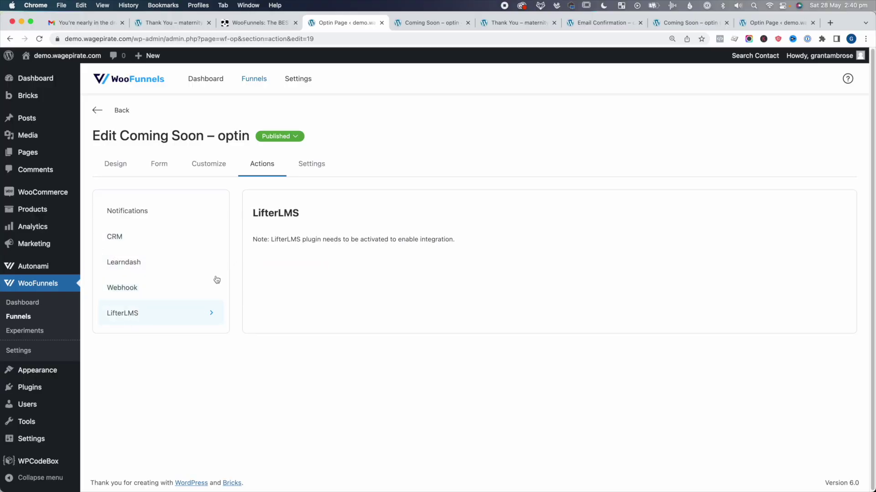
Review the optin step's Custom Redirection, Custom CSS and External Scripts settings.
{"action": "left_click", "coordinate": [313, 164]}
{"action": "left_click", "coordinate": [170, 240]}
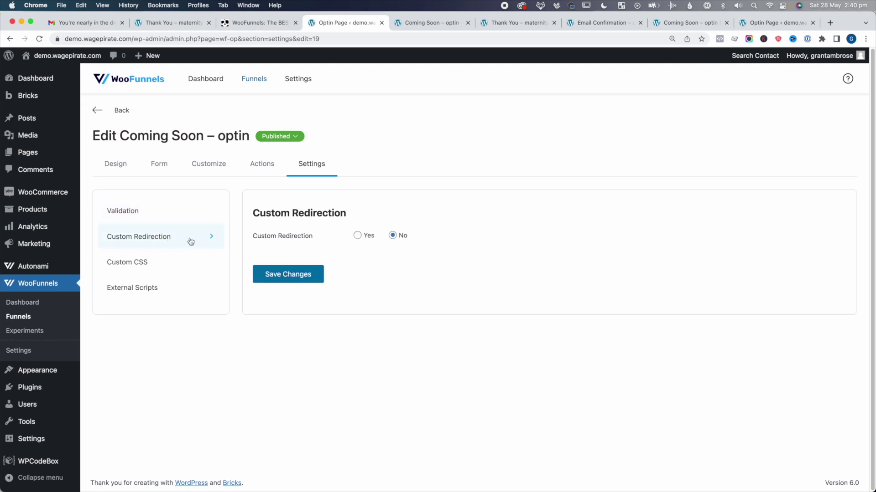
{"action": "left_click", "coordinate": [179, 261]}
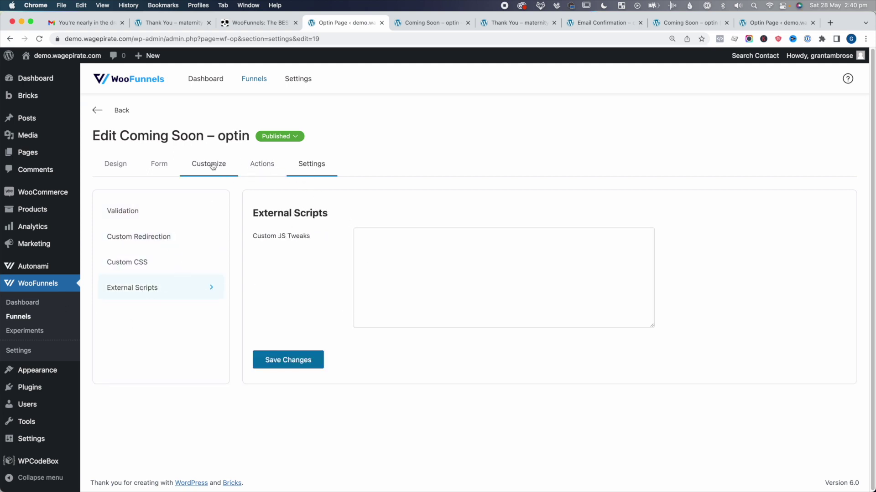
Open the Register to WIN! popup on the live page and submit it with a first name, an email address and "I want to win".
{"action": "left_click", "coordinate": [453, 25]}
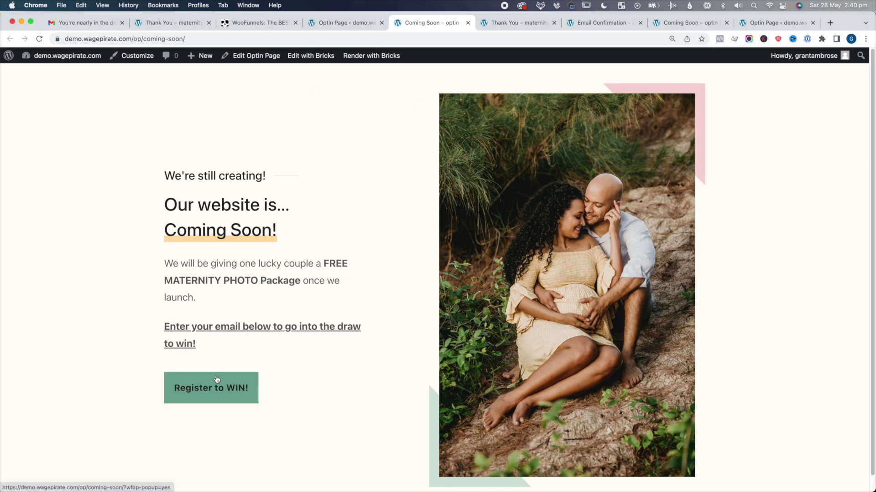
{"action": "left_click", "coordinate": [205, 391]}
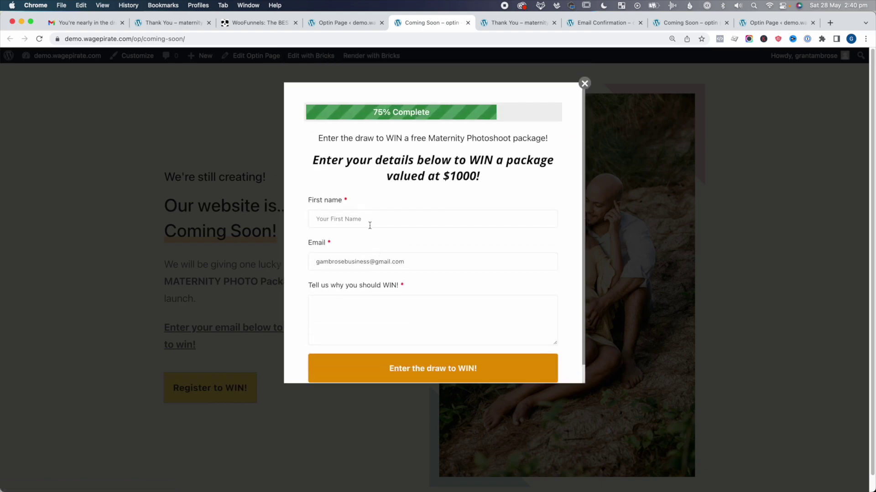
{"action": "left_click", "coordinate": [330, 196]}
{"action": "scroll", "coordinate": [366, 235], "scroll_direction": "up", "scroll_amount": 1}
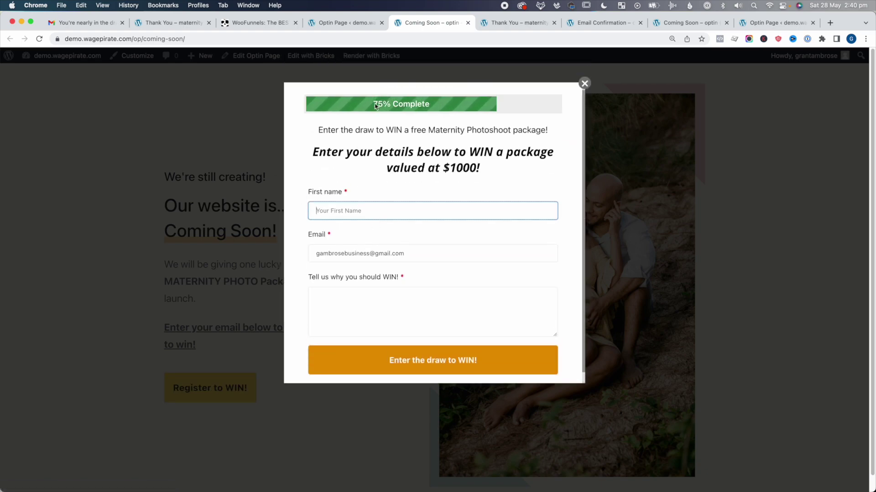
{"action": "scroll", "coordinate": [483, 242], "scroll_direction": "down", "scroll_amount": 1}
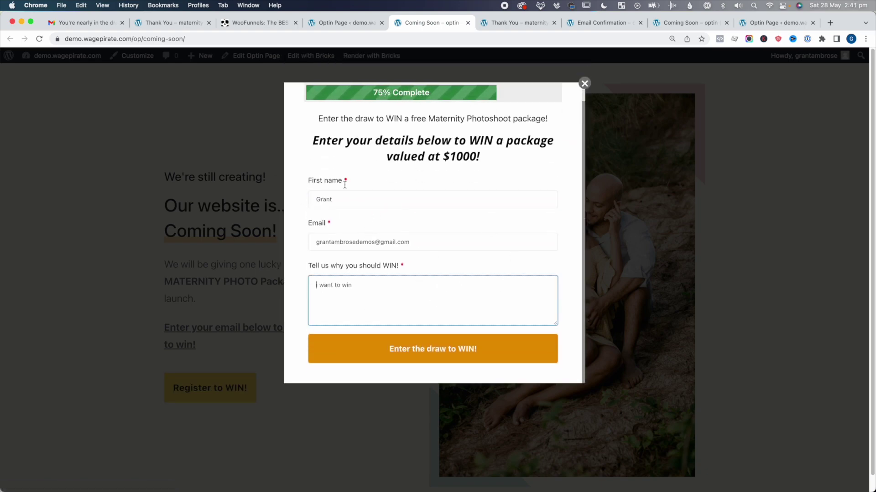
{"action": "left_click", "coordinate": [424, 351]}
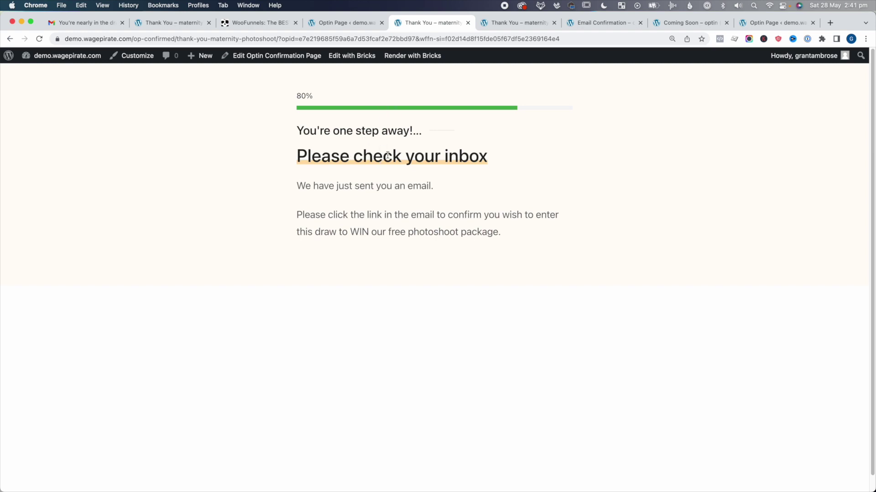
Review the check-your-inbox message on the Coming Soon funnel's Thank You – maternity photoshoot page and return to the funnel's steps.
{"action": "left_click", "coordinate": [338, 26]}
{"action": "left_click", "coordinate": [27, 316]}
{"action": "left_click", "coordinate": [183, 235]}
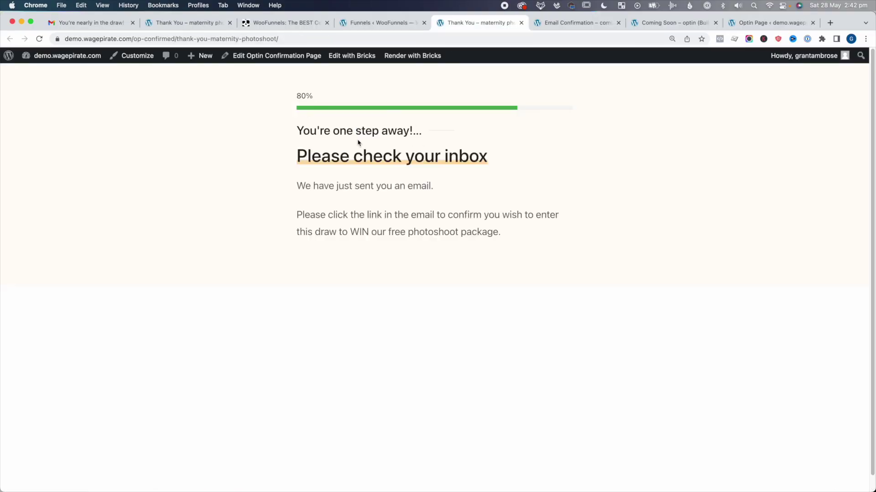
{"action": "left_click_drag", "start_coordinate": [357, 143], "coordinate": [428, 241]}
{"action": "left_click", "coordinate": [428, 243]}
{"action": "left_click", "coordinate": [373, 23]}
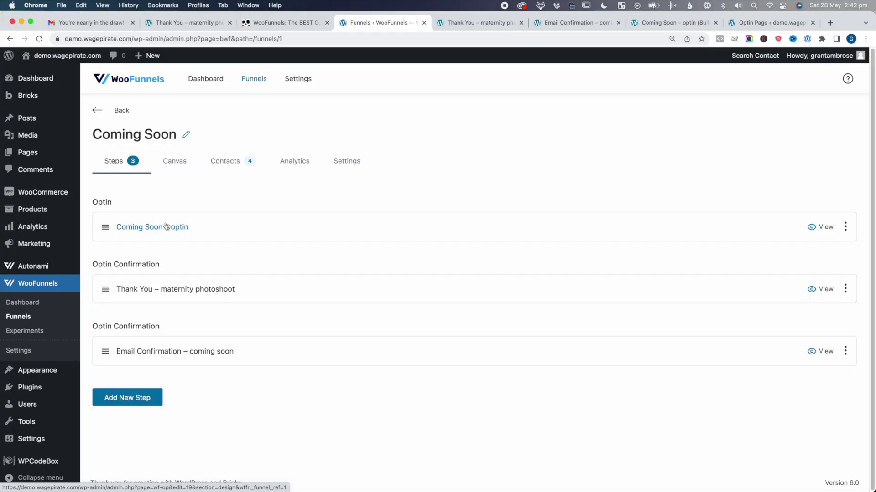
Enable the CRM integration for the Coming Soon – optin step and choose ActiveCampaign as the service to send contacts to.
{"action": "left_click", "coordinate": [131, 231]}
{"action": "left_click", "coordinate": [262, 164]}
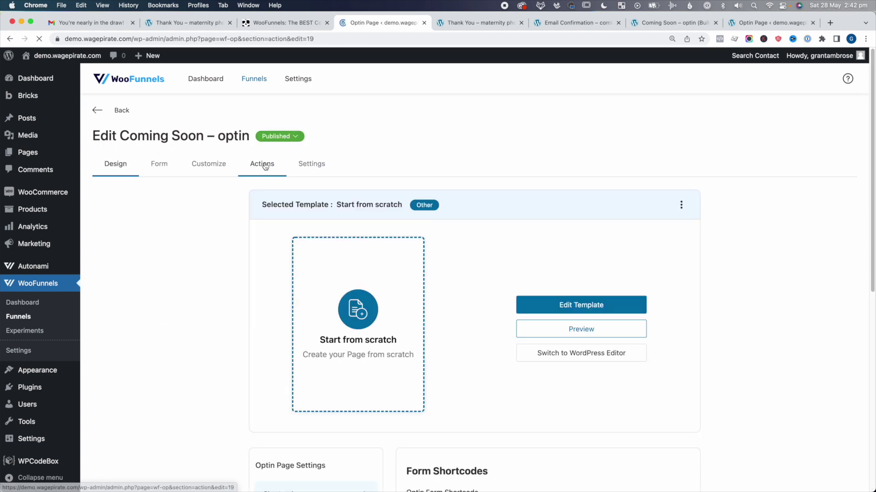
{"action": "left_click", "coordinate": [368, 236]}
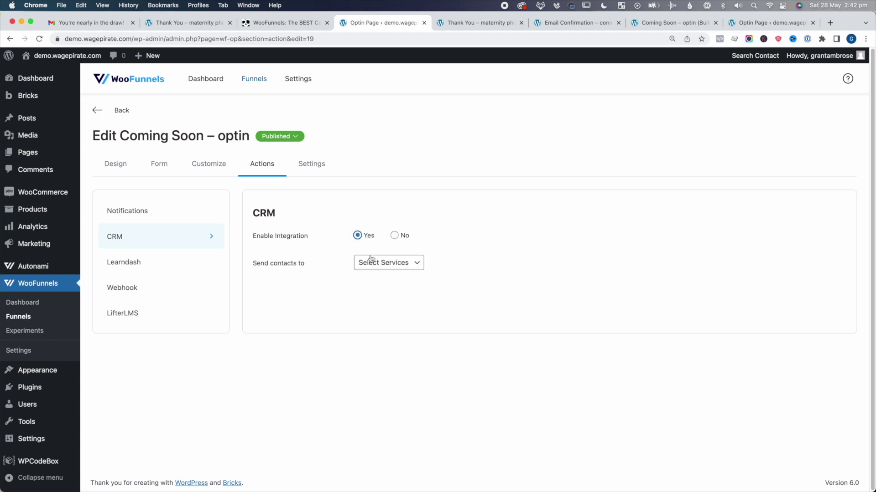
{"action": "left_click", "coordinate": [383, 260]}
{"action": "left_click", "coordinate": [384, 275]}
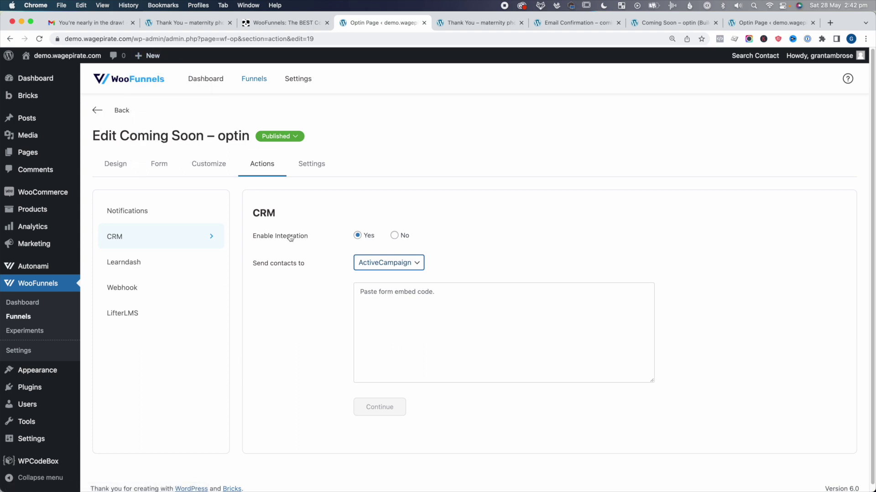
Add a new Autonami form named "coming soon - win package maternity".
{"action": "mouse_move", "coordinate": [31, 269]}
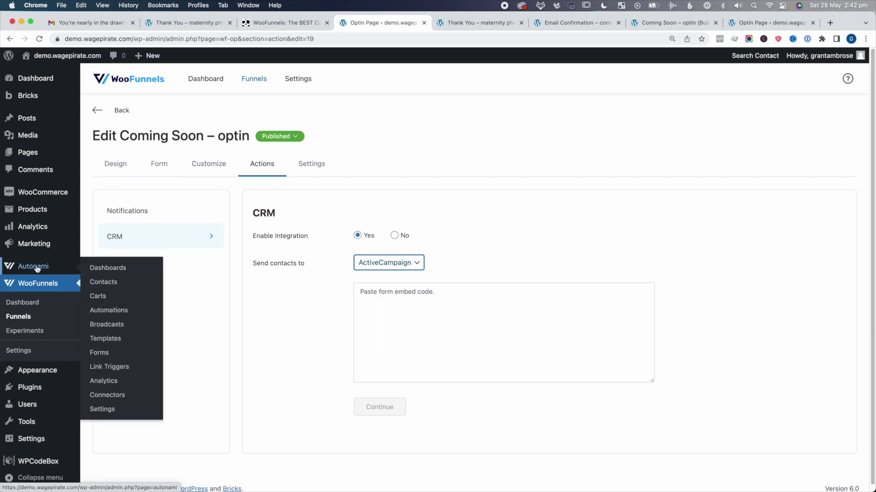
{"action": "left_click", "coordinate": [99, 352]}
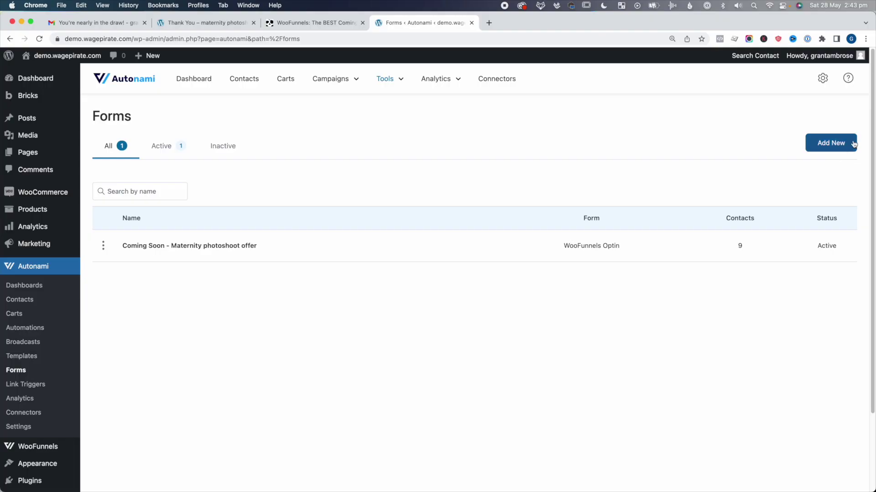
{"action": "left_click", "coordinate": [835, 150]}
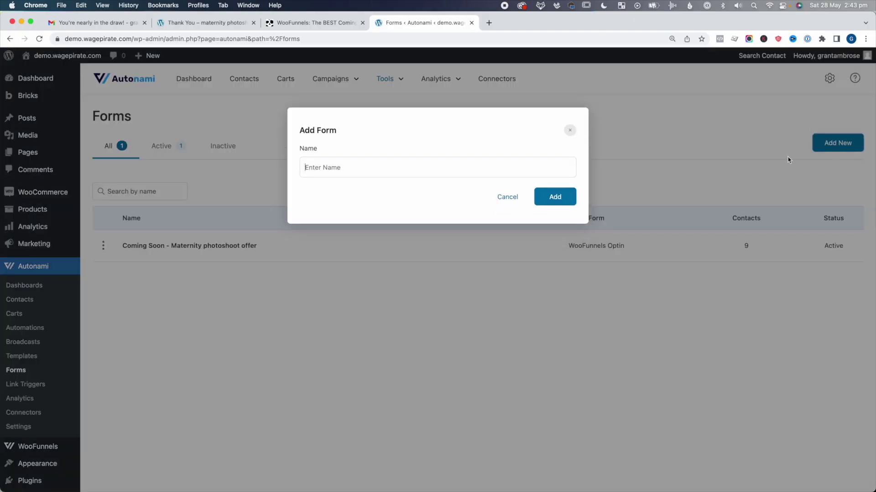
{"action": "type", "text": "x"}
{"action": "key", "text": "BackSpace"}
{"action": "type", "text": "com"}
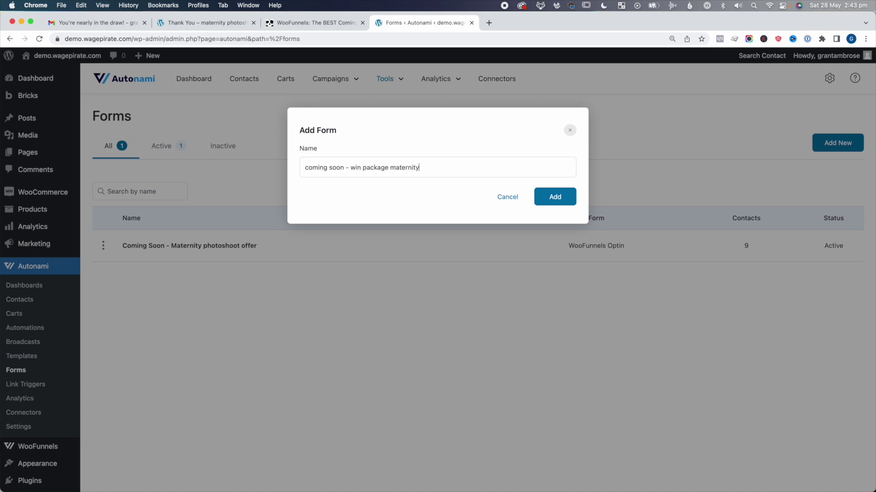
{"action": "left_click", "coordinate": [543, 197]}
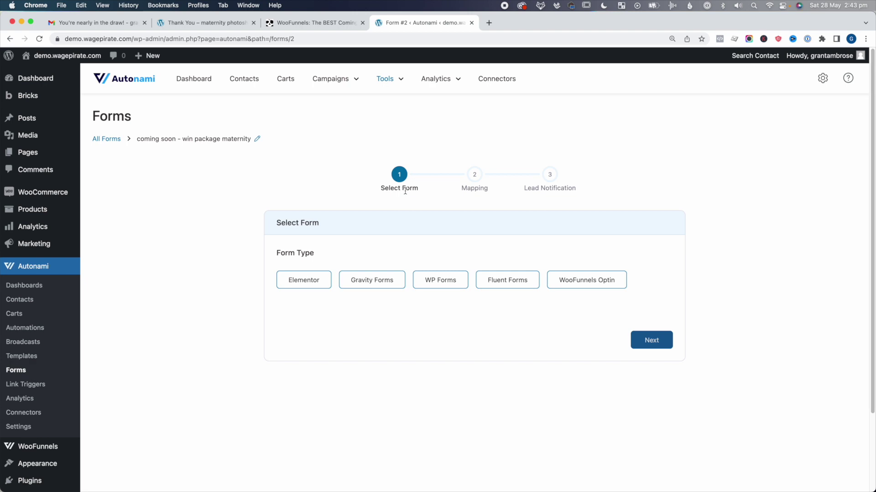
Set the form type to WooFunnels Optin, select the Coming Soon - optin (Coming Soon) form and continue to the field mapping.
{"action": "left_click", "coordinate": [599, 279]}
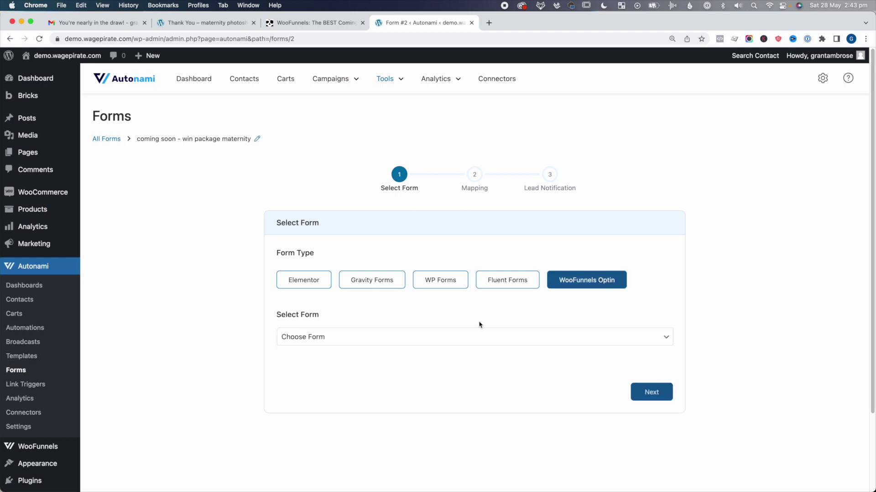
{"action": "left_click", "coordinate": [478, 337]}
{"action": "left_click", "coordinate": [350, 347]}
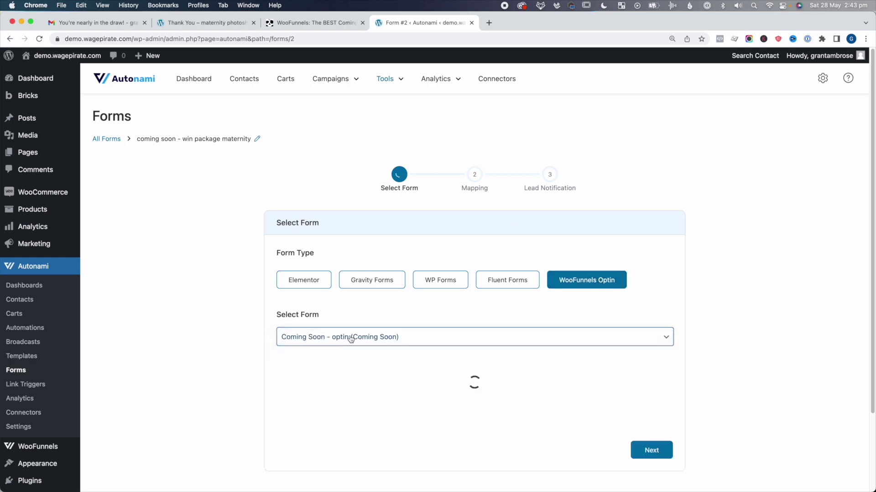
{"action": "left_click", "coordinate": [651, 387]}
{"action": "left_click_drag", "start_coordinate": [277, 261], "coordinate": [314, 283]}
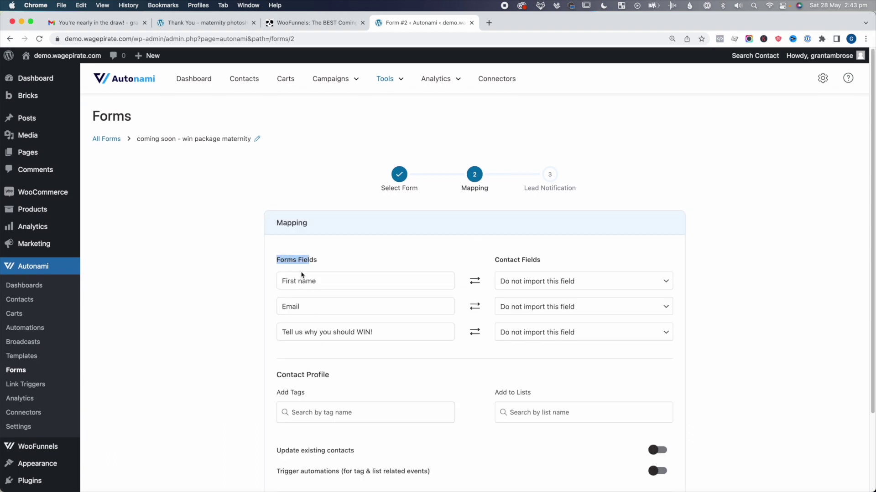
{"action": "left_click_drag", "start_coordinate": [507, 261], "coordinate": [531, 261]}
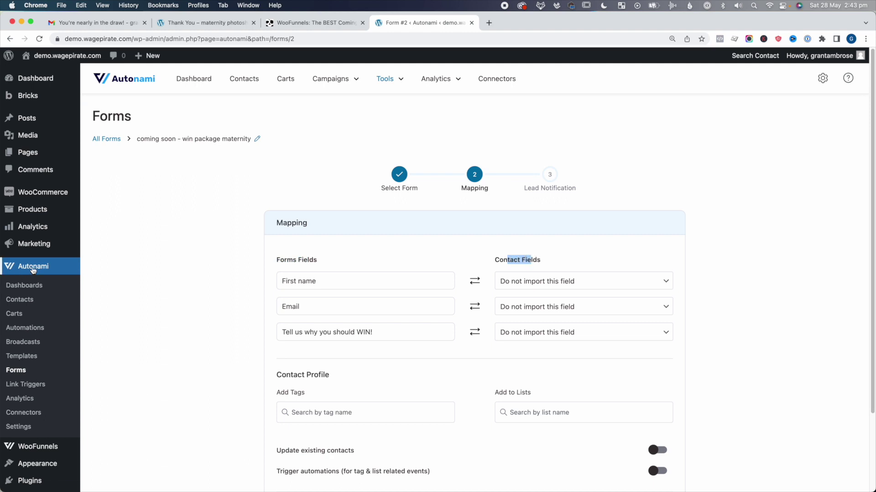
Open the Autonami contacts in a separate browser tab and examine the first contact's profile fields.
{"action": "right_click", "coordinate": [20, 299]}
{"action": "left_click", "coordinate": [32, 300]}
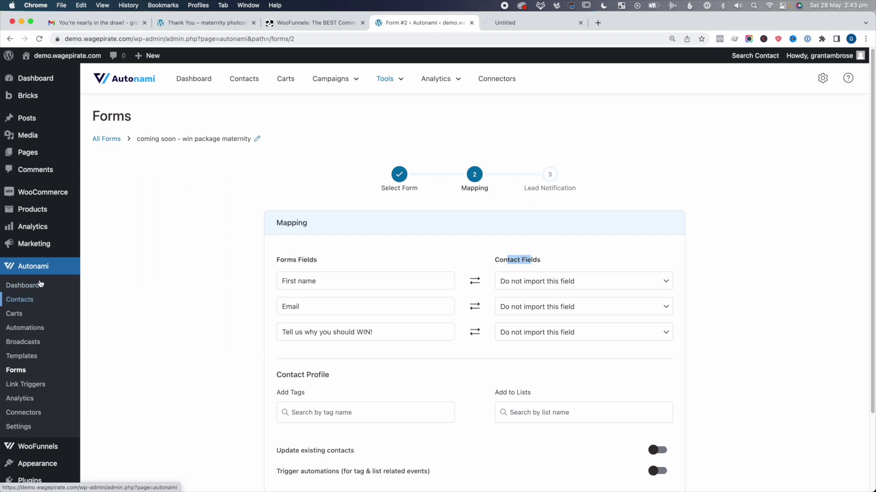
{"action": "key", "text": "ctrl+Tab"}
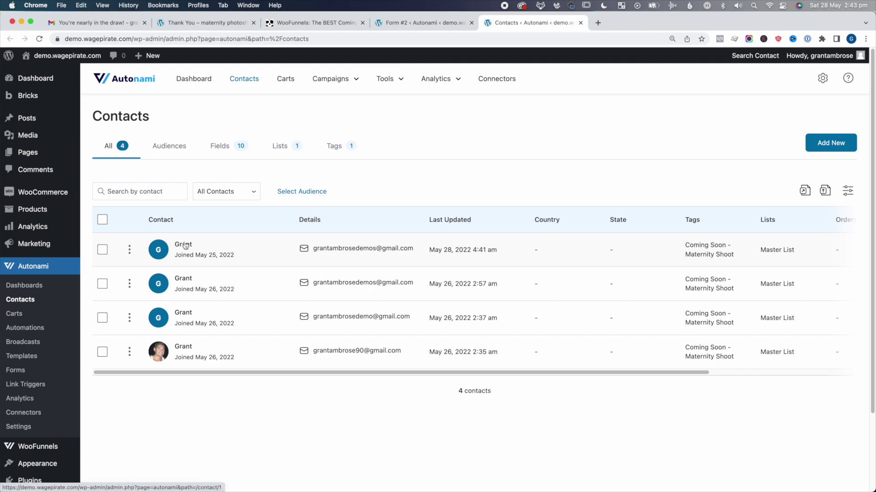
{"action": "left_click", "coordinate": [187, 247]}
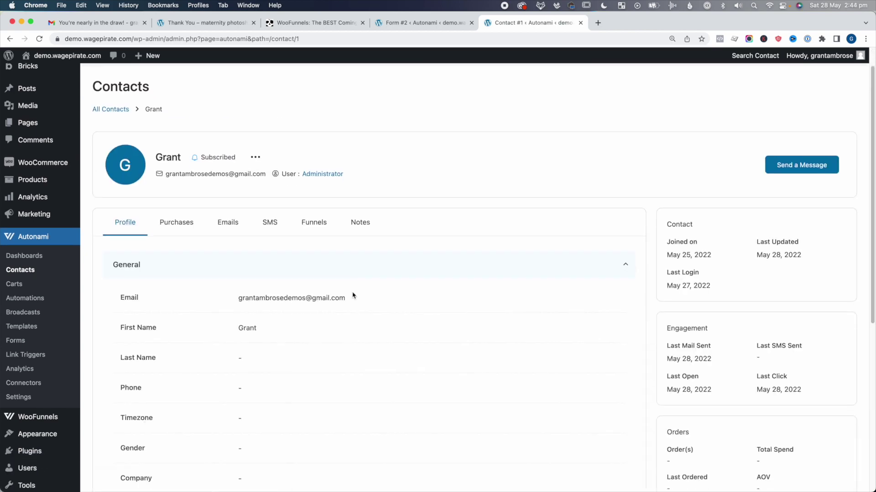
{"action": "double_click", "coordinate": [131, 292]}
{"action": "left_click", "coordinate": [150, 306]}
{"action": "scroll", "coordinate": [241, 322], "scroll_direction": "down", "scroll_amount": 5}
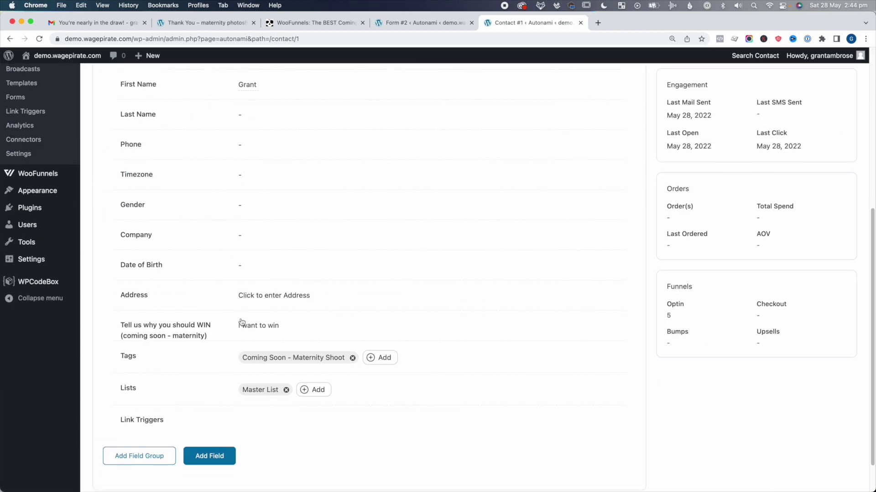
Examine the contact's "Tell us why you should WIN" answer, tags and lists, and compare the profile fields with the form's mapping.
{"action": "left_click_drag", "start_coordinate": [129, 325], "coordinate": [201, 337]}
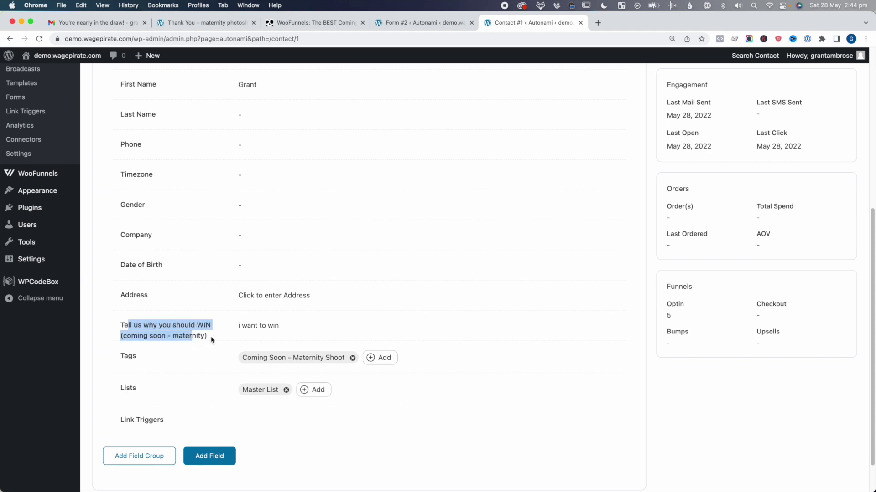
{"action": "left_click", "coordinate": [238, 326]}
{"action": "left_click", "coordinate": [148, 368]}
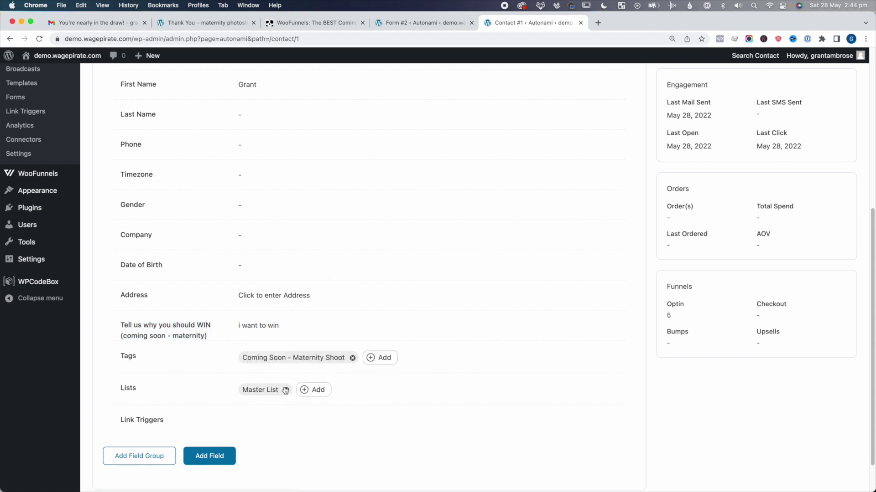
{"action": "scroll", "coordinate": [548, 395], "scroll_direction": "up", "scroll_amount": 6}
{"action": "scroll", "coordinate": [258, 371], "scroll_direction": "down", "scroll_amount": 7}
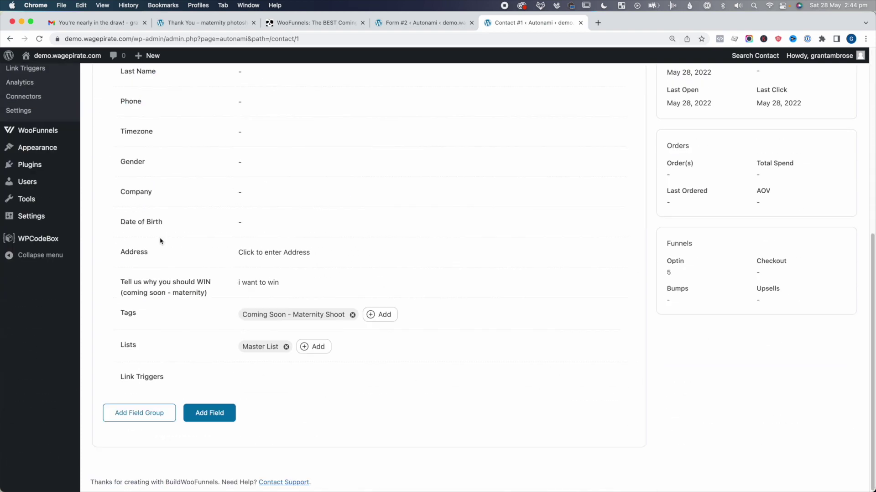
{"action": "left_click_drag", "start_coordinate": [129, 222], "coordinate": [160, 242]}
{"action": "left_click", "coordinate": [160, 242]}
{"action": "left_click", "coordinate": [396, 23]}
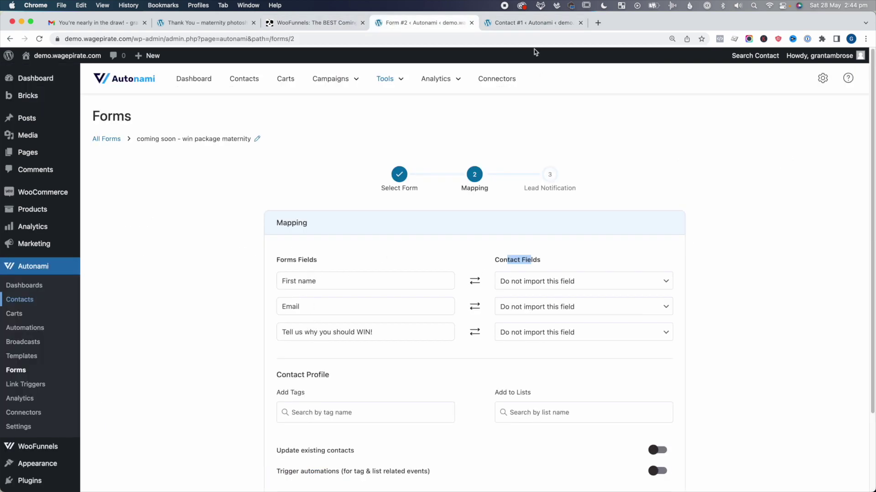
{"action": "left_click", "coordinate": [531, 23]}
{"action": "scroll", "coordinate": [274, 219], "scroll_direction": "up", "scroll_amount": 8}
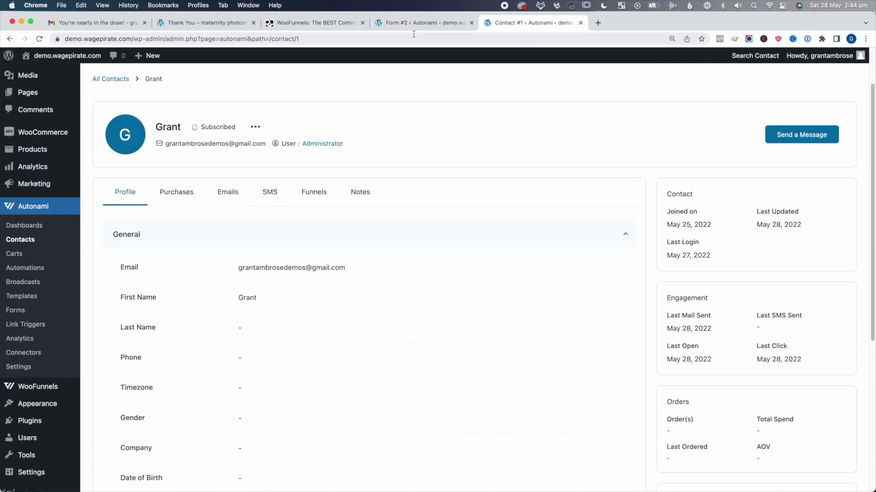
Map the form's First name, Email and "Tell us why you should WIN!" fields to the matching contact fields.
{"action": "left_click", "coordinate": [413, 23]}
{"action": "left_click", "coordinate": [496, 233]}
{"action": "left_click", "coordinate": [524, 264]}
{"action": "left_click", "coordinate": [526, 260]}
{"action": "left_click", "coordinate": [520, 280]}
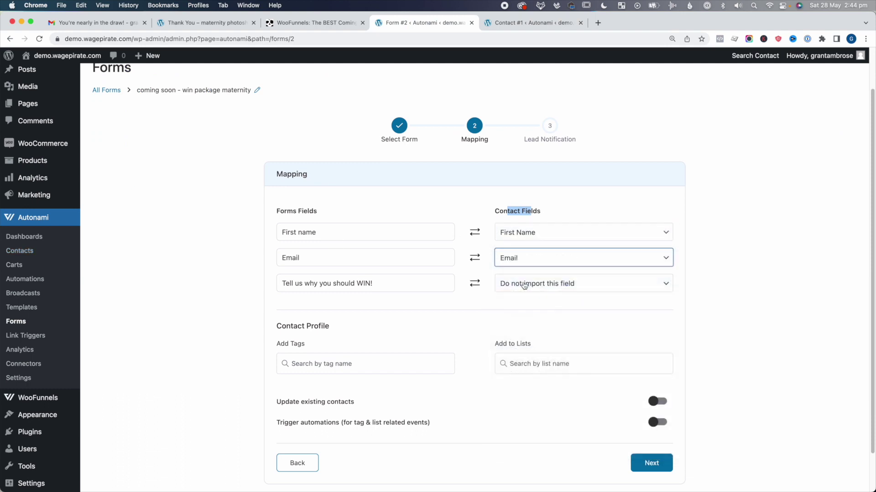
{"action": "left_click", "coordinate": [525, 284]}
{"action": "left_click", "coordinate": [589, 466]}
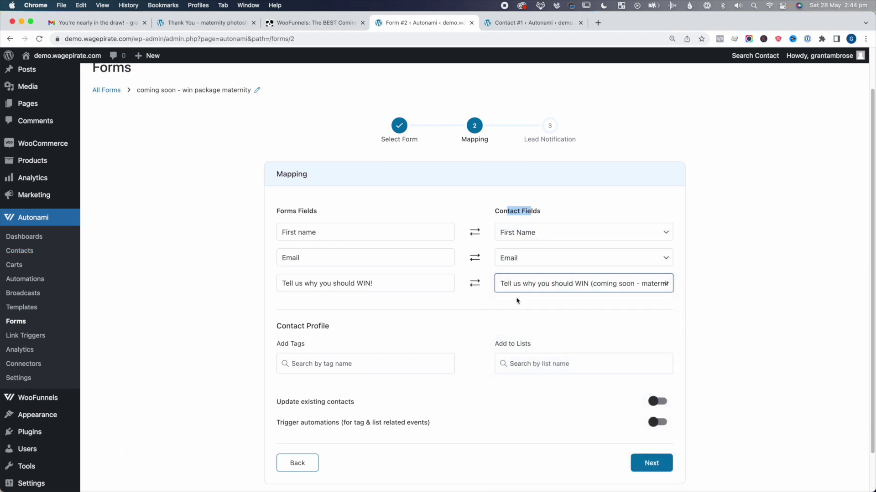
Add the existing Coming Soon - Maternity Shoot tag to the form's contact profile.
{"action": "scroll", "coordinate": [528, 292], "scroll_direction": "down", "scroll_amount": 2}
{"action": "left_click", "coordinate": [343, 320]}
{"action": "type", "text": "mat"}
{"action": "type", "text": "ming soon"}
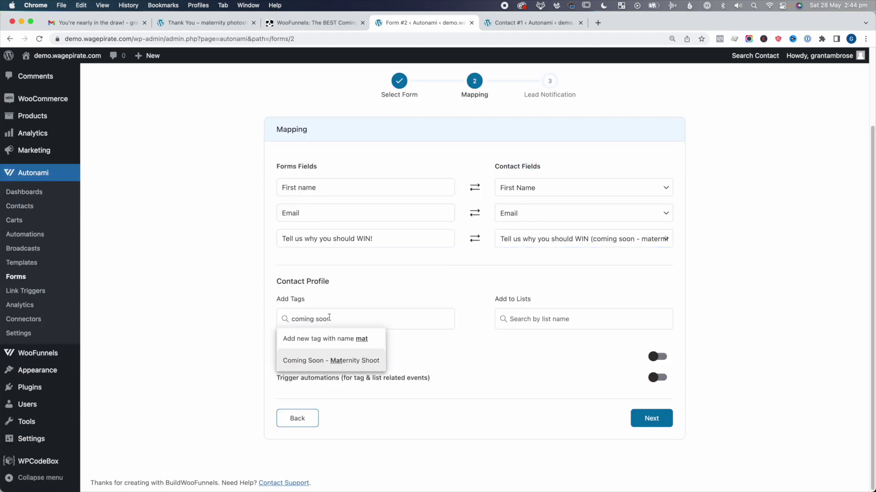
{"action": "left_click", "coordinate": [308, 361]}
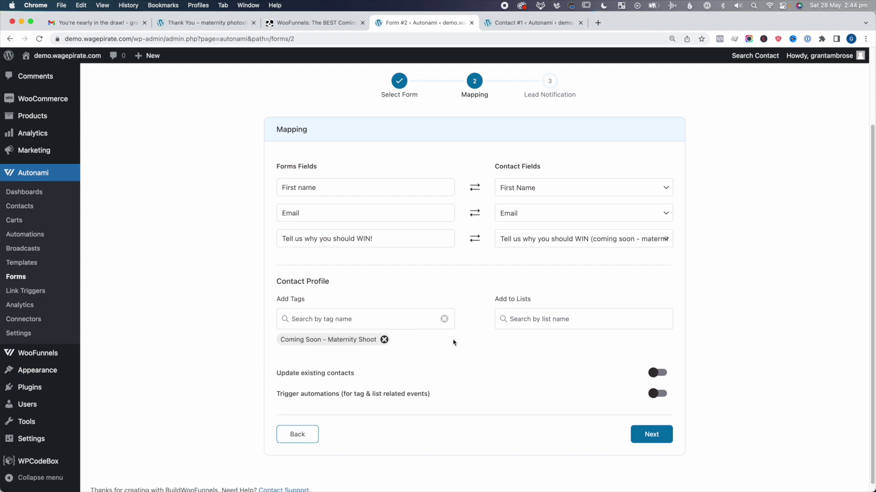
Turn on updating of existing contacts, add them to the Master List and save the mapping.
{"action": "left_click", "coordinate": [666, 373]}
{"action": "left_click", "coordinate": [584, 320]}
{"action": "type", "text": "master"}
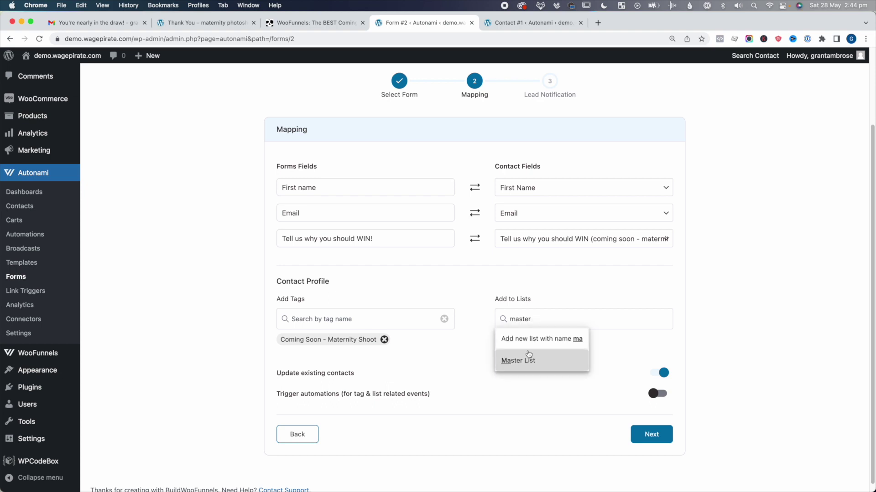
{"action": "key", "text": "Return"}
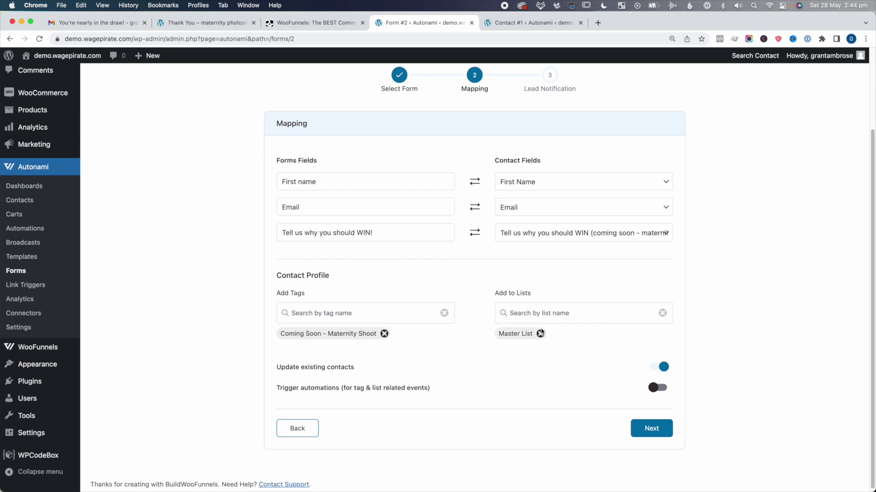
{"action": "left_click", "coordinate": [656, 429]}
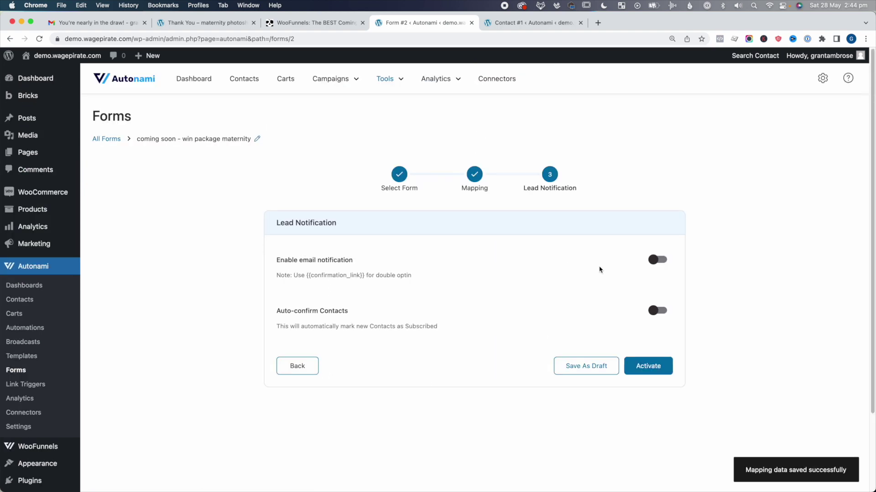
Enable the lead email notification and set its subject to "you're nearly in the draw to win".
{"action": "left_click", "coordinate": [657, 261]}
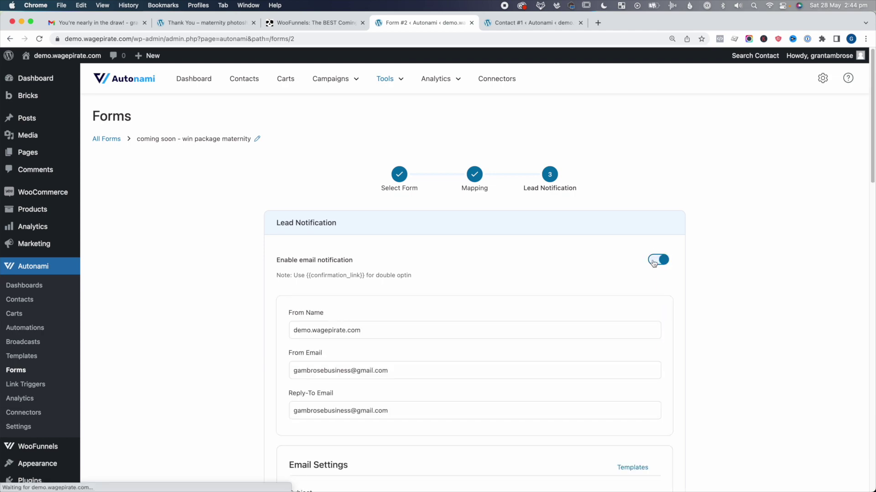
{"action": "scroll", "coordinate": [327, 270], "scroll_direction": "down", "scroll_amount": 2}
{"action": "scroll", "coordinate": [327, 270], "scroll_direction": "down", "scroll_amount": 4}
{"action": "left_click", "coordinate": [327, 257]}
{"action": "type", "text": "you're nearly"}
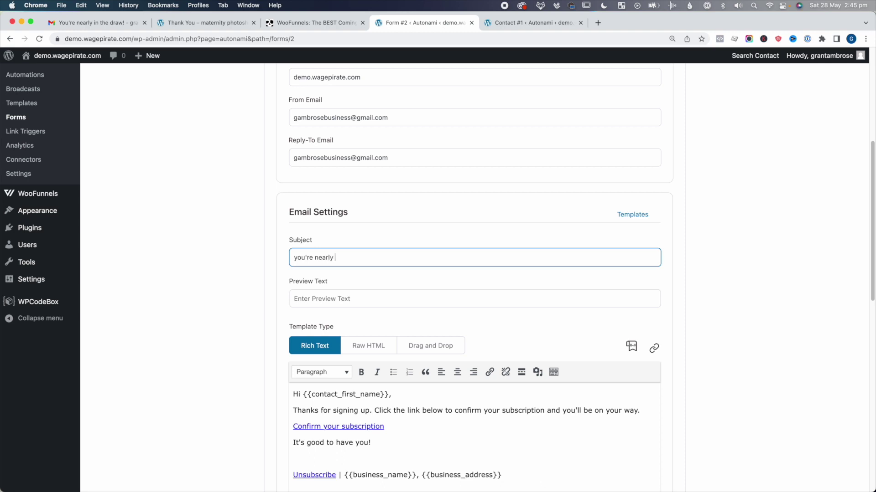
{"action": "type", "text": " in the draw to win"}
Rewrite the body instruction as "click the link below to sign up to our mailing list and enter the draw to win our maternity photo shoot.".
{"action": "scroll", "coordinate": [364, 387], "scroll_direction": "down", "scroll_amount": 1}
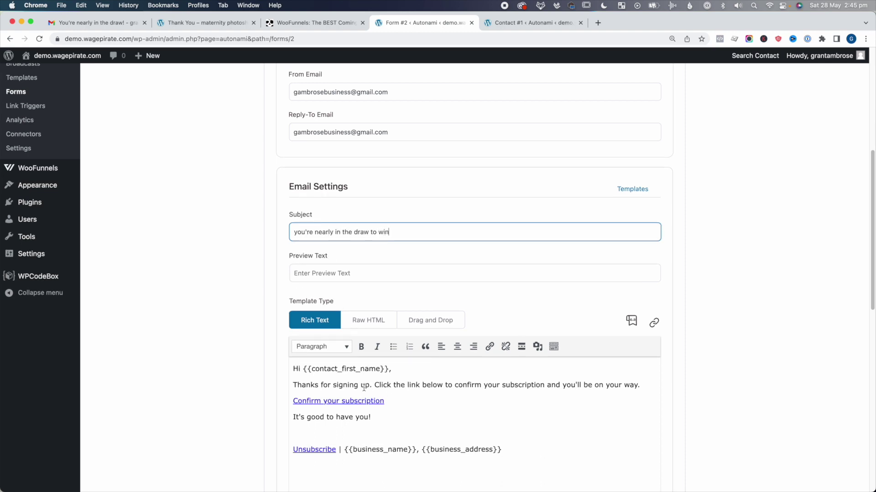
{"action": "left_click", "coordinate": [361, 386]}
{"action": "left_click", "coordinate": [372, 367]}
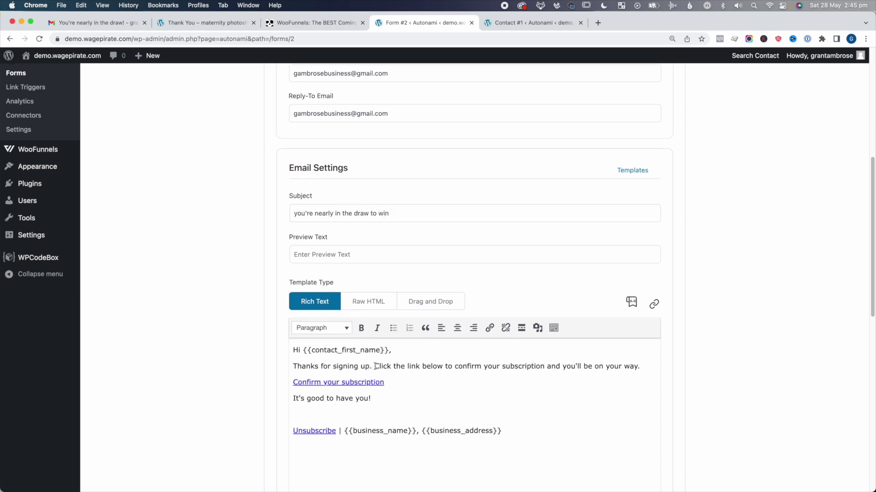
{"action": "key", "text": "Return"}
{"action": "type", "text": "click the link below to e"}
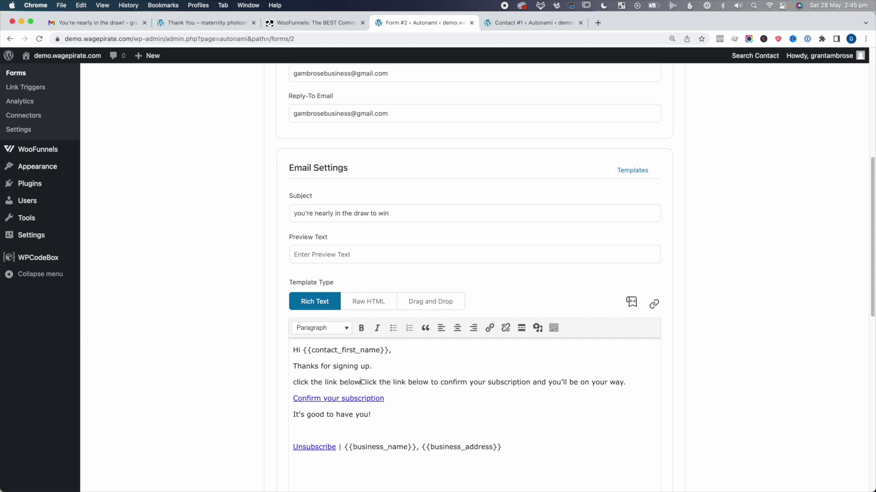
{"action": "key", "text": "BackSpace"}
{"action": "type", "text": "sign up to "}
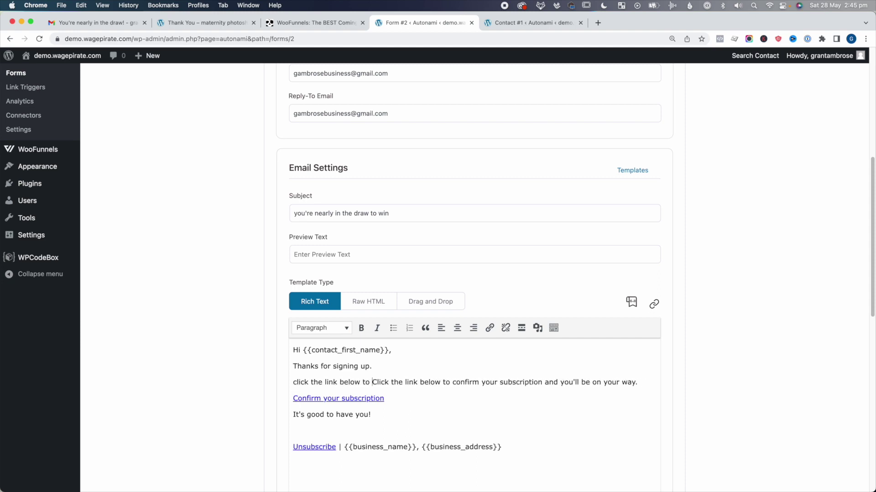
{"action": "type", "text": "our mailing list and enter "}
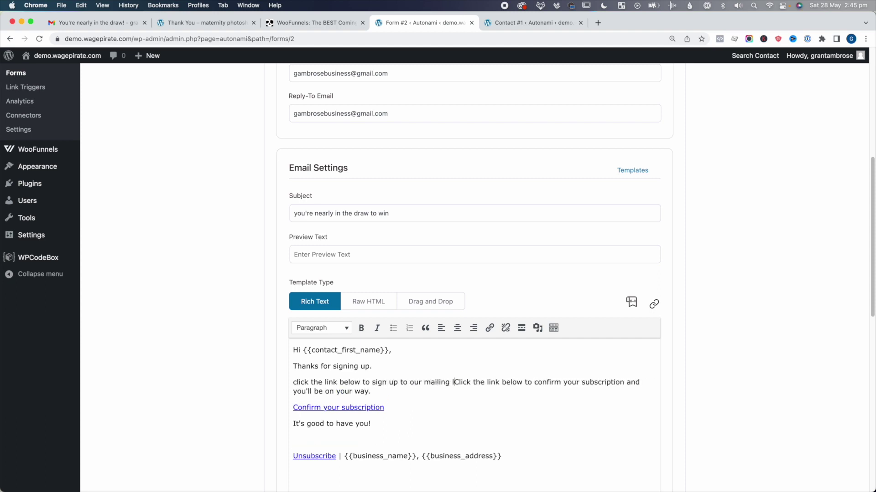
{"action": "type", "text": "the draw to win our "}
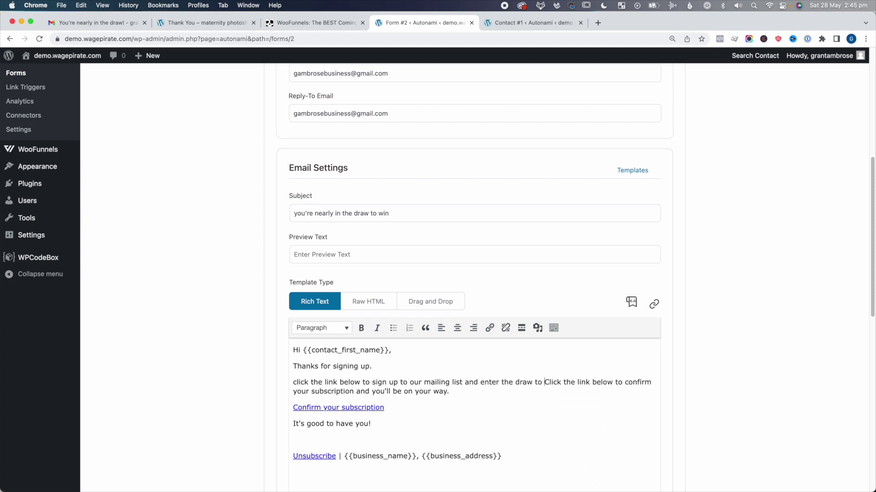
{"action": "type", "text": "maternity photo sh"}
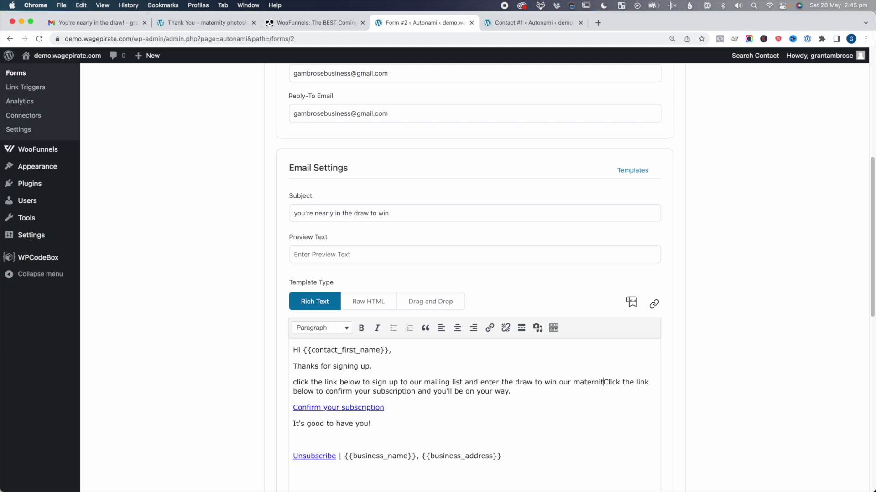
{"action": "type", "text": "oot."}
{"action": "key", "text": "Return"}
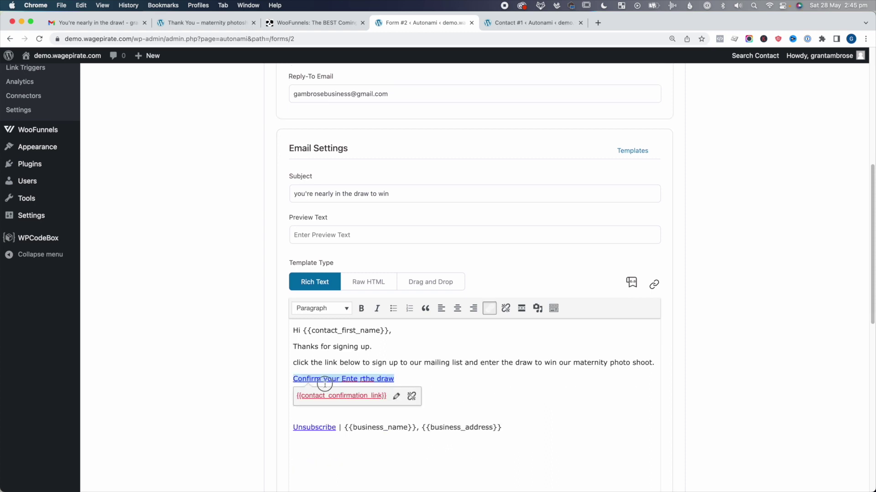
Replace the email's confirmation link line with the text "Click here to enter the DRAW and subscribe".
{"action": "left_click_drag", "start_coordinate": [394, 379], "coordinate": [286, 379]}
{"action": "key", "text": "BackSpace"}
{"action": "type", "text": "Click here to enter the DRAW and subscribe"}
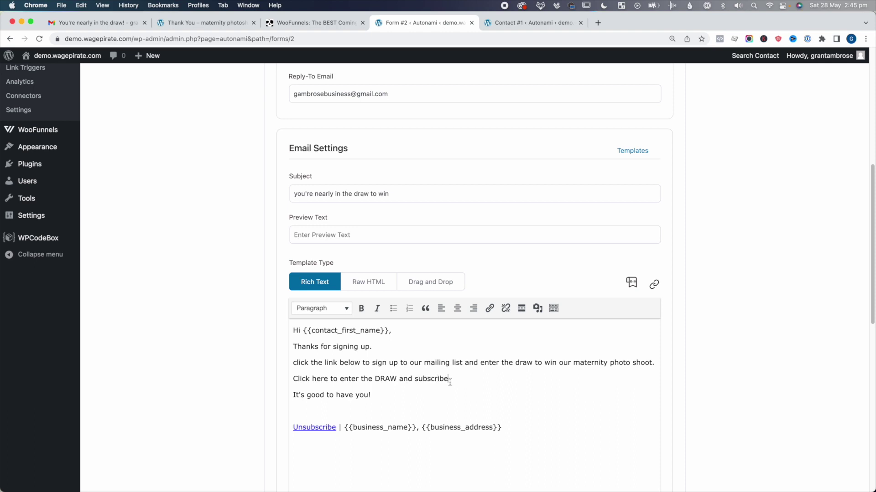
Search the merge tags for "confirm" and copy the Confirmation Link tag.
{"action": "left_click_drag", "start_coordinate": [450, 382], "coordinate": [292, 379]}
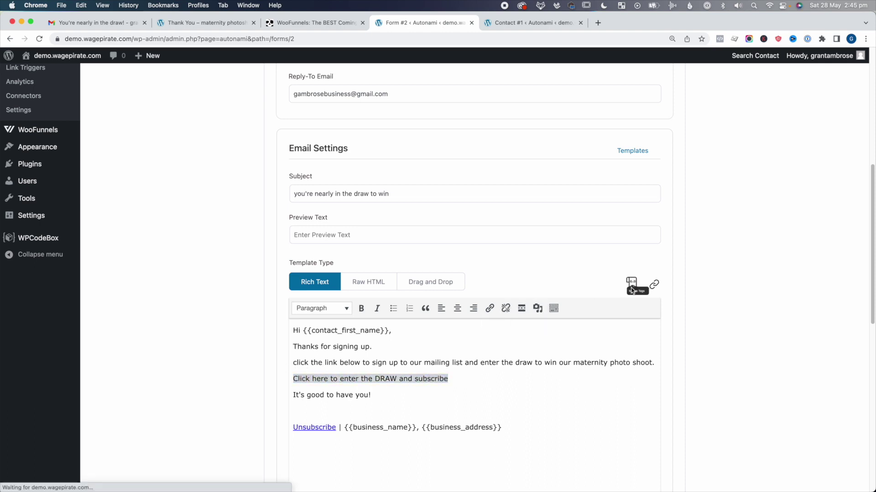
{"action": "left_click", "coordinate": [490, 309]}
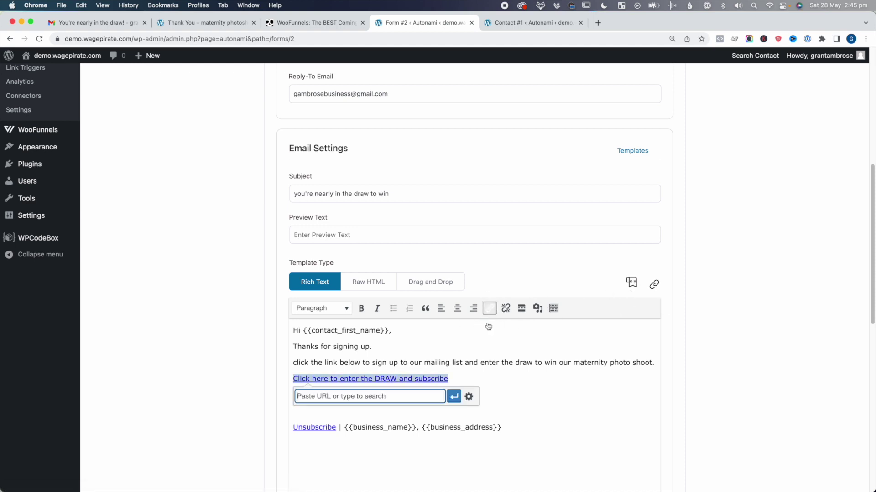
{"action": "left_click", "coordinate": [631, 284]}
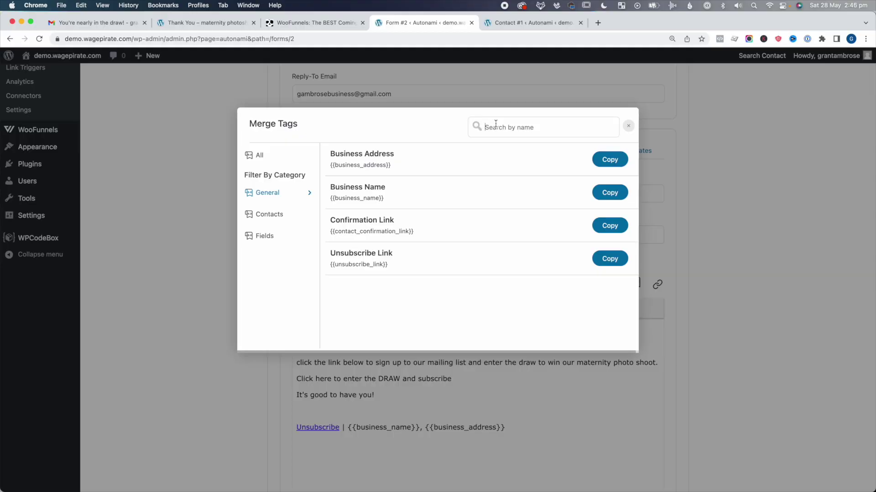
{"action": "type", "text": "confirm"}
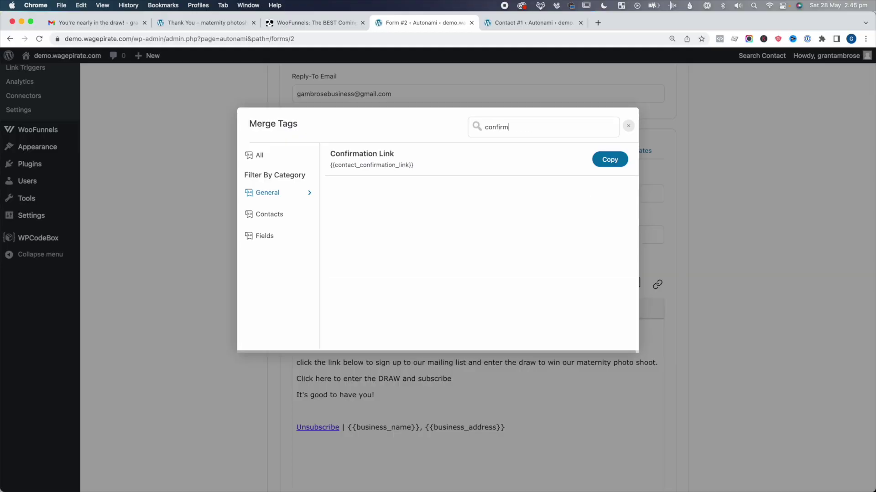
{"action": "left_click_drag", "start_coordinate": [413, 165], "coordinate": [331, 164]}
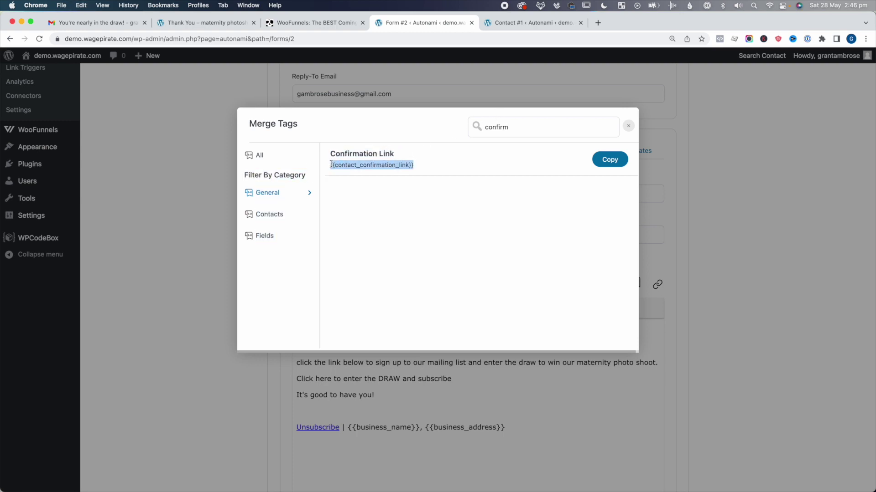
{"action": "left_click", "coordinate": [611, 161]}
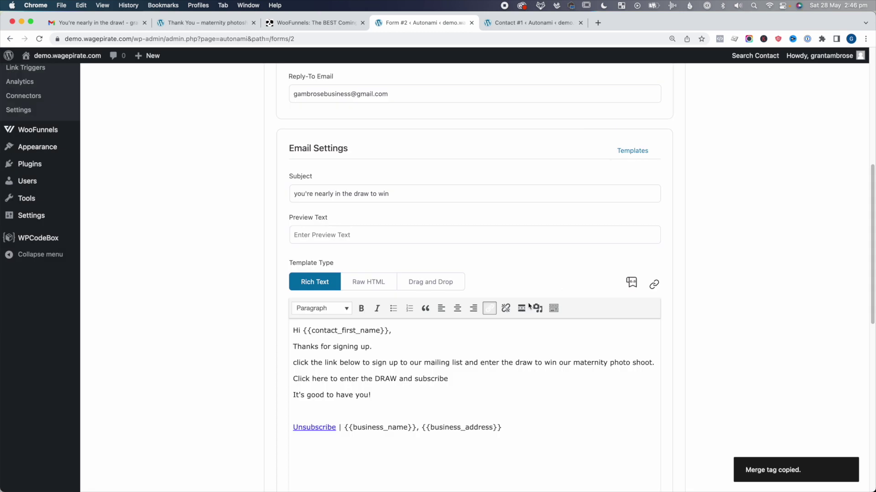
Link the text "Click here to enter the DRAW and subscribe" to {{contact_confirmation_link}}.
{"action": "left_click_drag", "start_coordinate": [460, 384], "coordinate": [293, 379]}
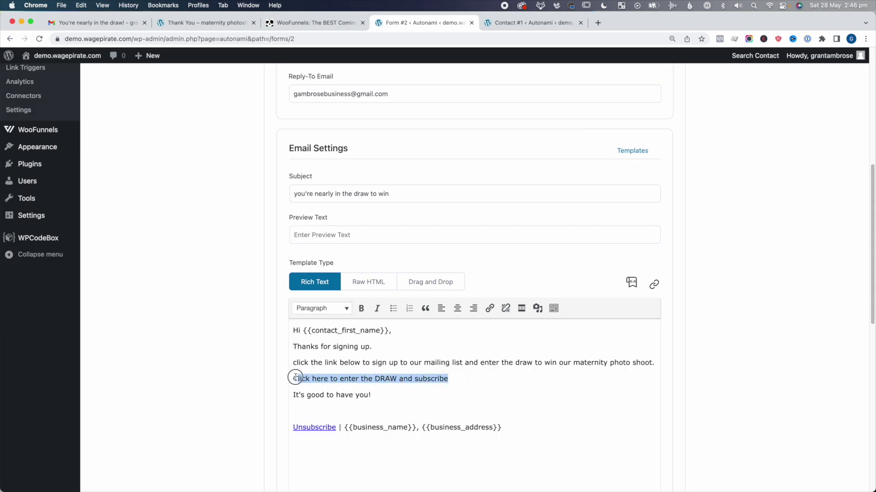
{"action": "left_click", "coordinate": [488, 308]}
{"action": "type", "text": "{{contact_confirmation_link}}"}
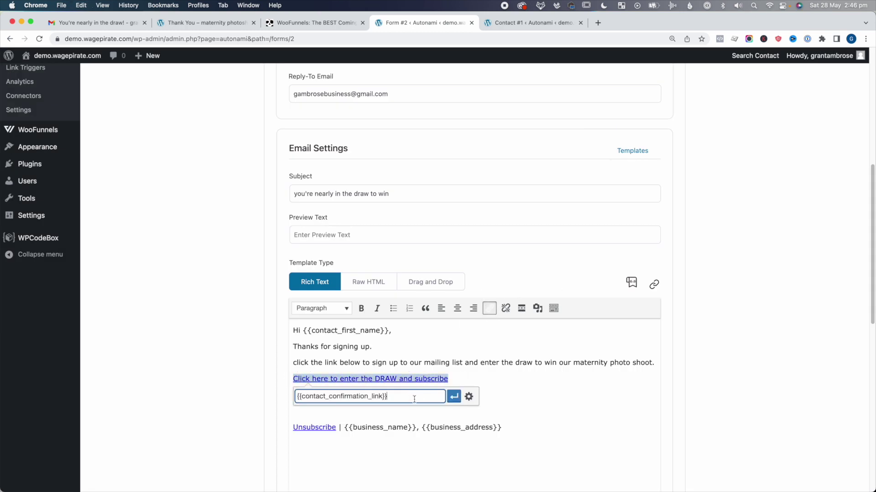
{"action": "left_click", "coordinate": [453, 397]}
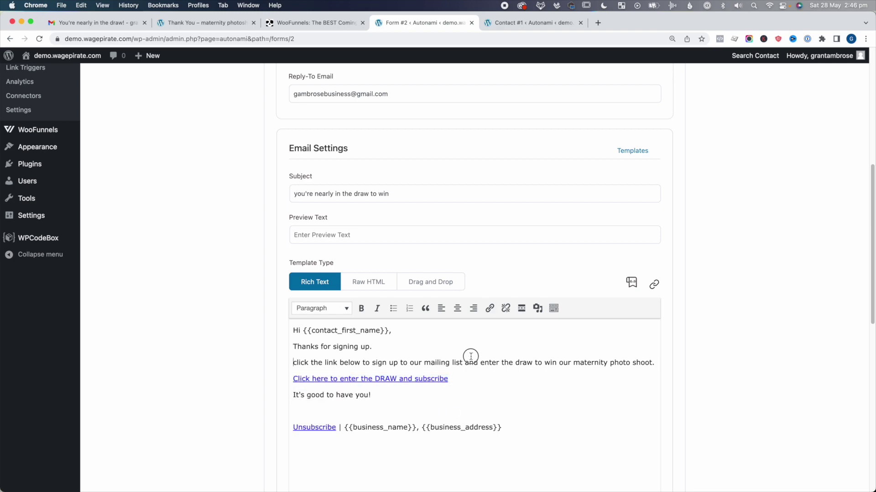
Switch the email's template type to Drag and Drop and launch the visual editor.
{"action": "scroll", "coordinate": [423, 328], "scroll_direction": "down", "scroll_amount": 5}
{"action": "scroll", "coordinate": [424, 329], "scroll_direction": "up", "scroll_amount": 5}
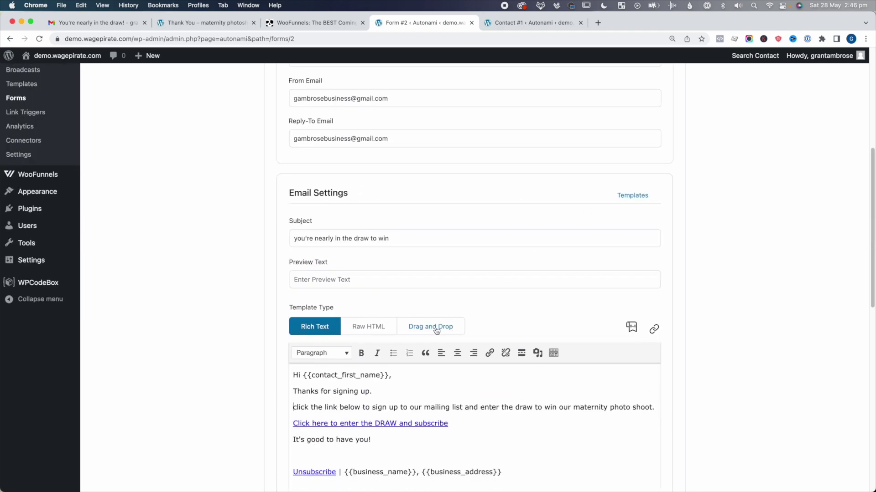
{"action": "scroll", "coordinate": [442, 373], "scroll_direction": "down", "scroll_amount": 7}
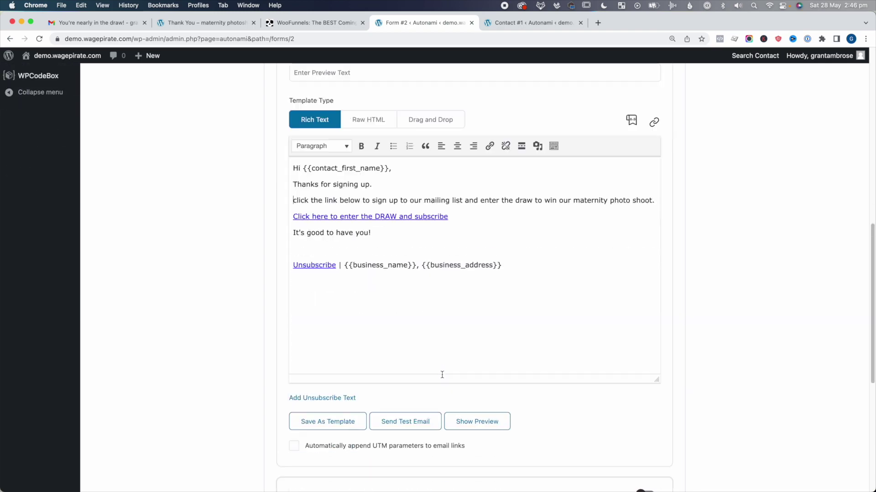
{"action": "scroll", "coordinate": [441, 374], "scroll_direction": "up", "scroll_amount": 3}
{"action": "left_click", "coordinate": [423, 171]}
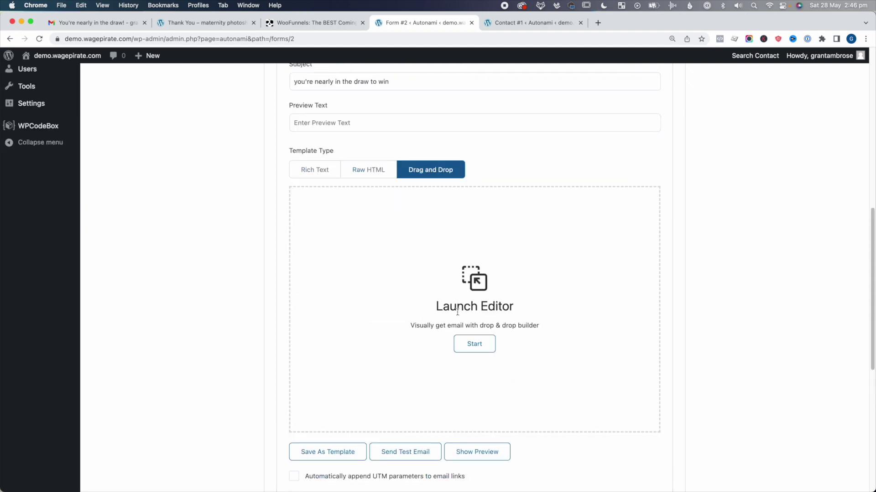
{"action": "left_click", "coordinate": [474, 345]}
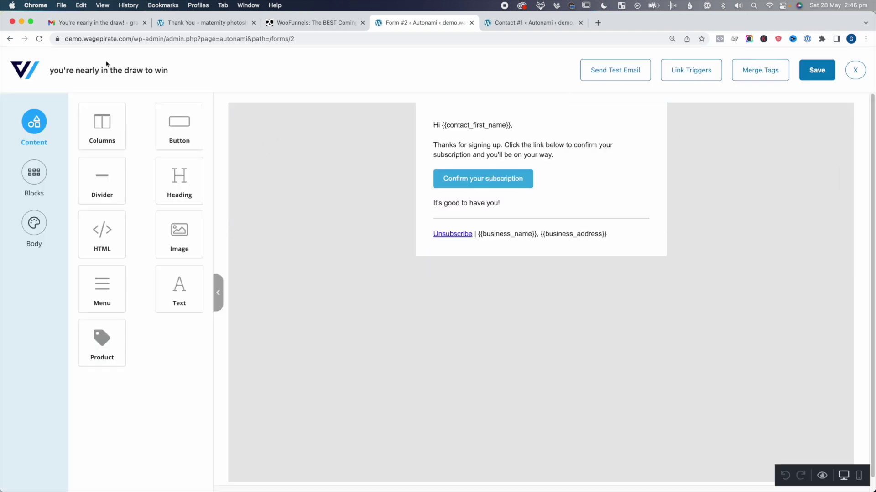
Add a single-column row above the greeting in the email and give the row a black background.
{"action": "left_click_drag", "start_coordinate": [106, 119], "coordinate": [505, 121]}
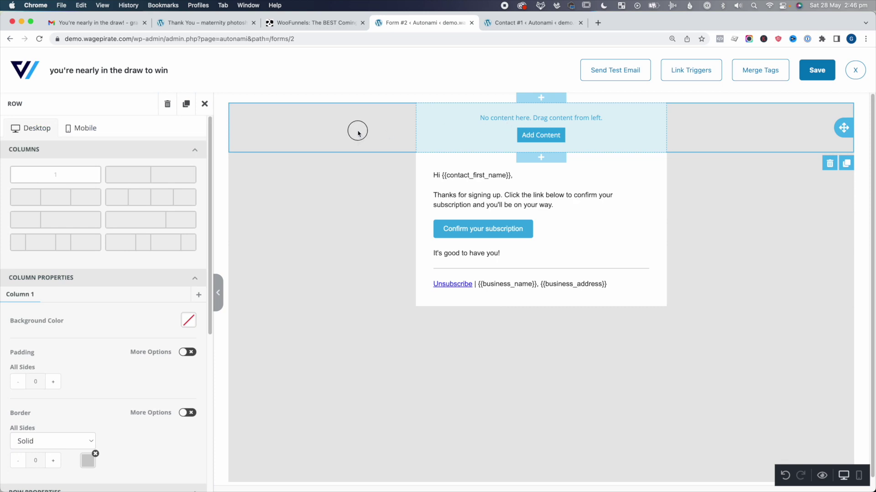
{"action": "scroll", "coordinate": [145, 333], "scroll_direction": "down", "scroll_amount": 6}
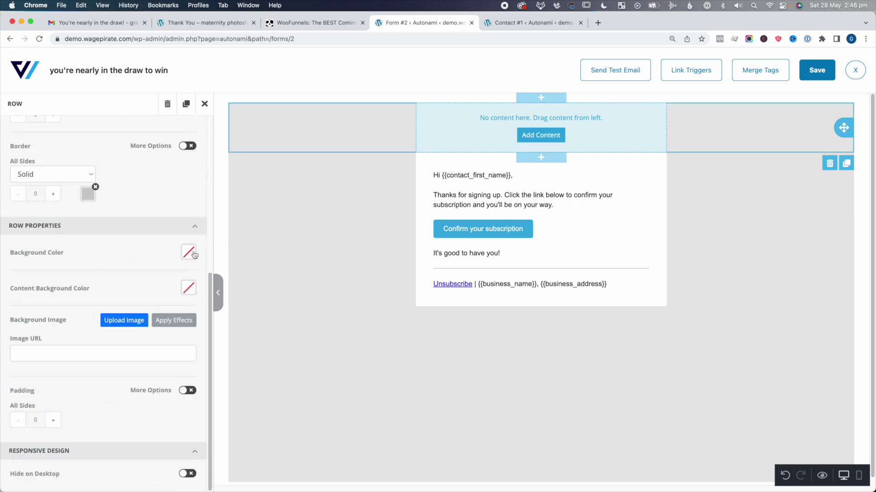
{"action": "left_click", "coordinate": [194, 255]}
{"action": "left_click", "coordinate": [75, 383]}
{"action": "left_click", "coordinate": [211, 93]}
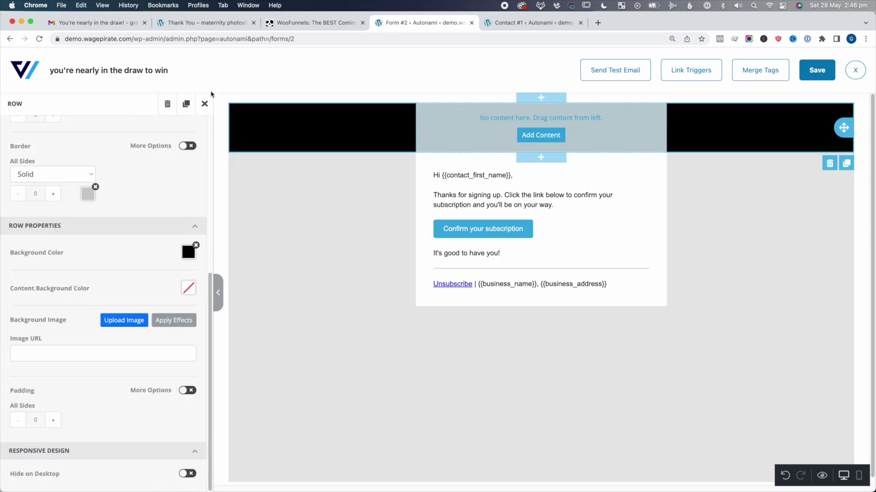
{"action": "left_click", "coordinate": [204, 104]}
Insert an image block in the black row and fill it with the media library photo of the couple reclining among greenery.
{"action": "left_click_drag", "start_coordinate": [187, 248], "coordinate": [515, 126]}
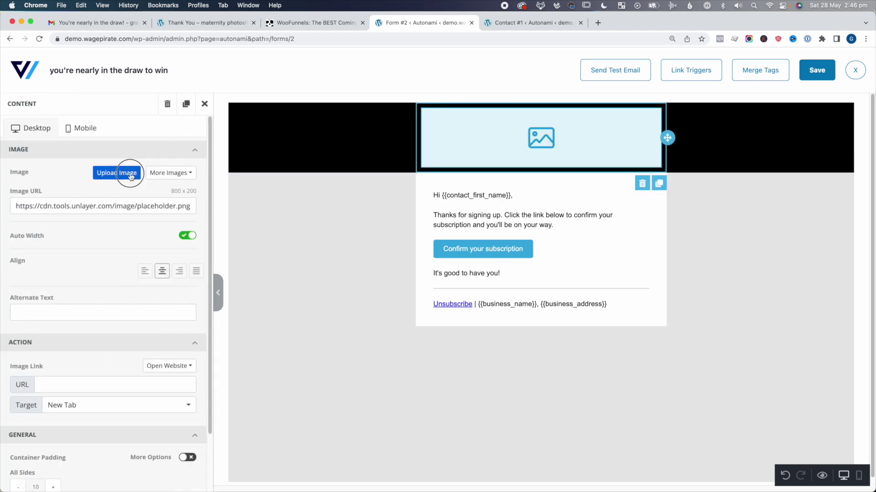
{"action": "left_click", "coordinate": [130, 177]}
{"action": "type", "text": "logo"}
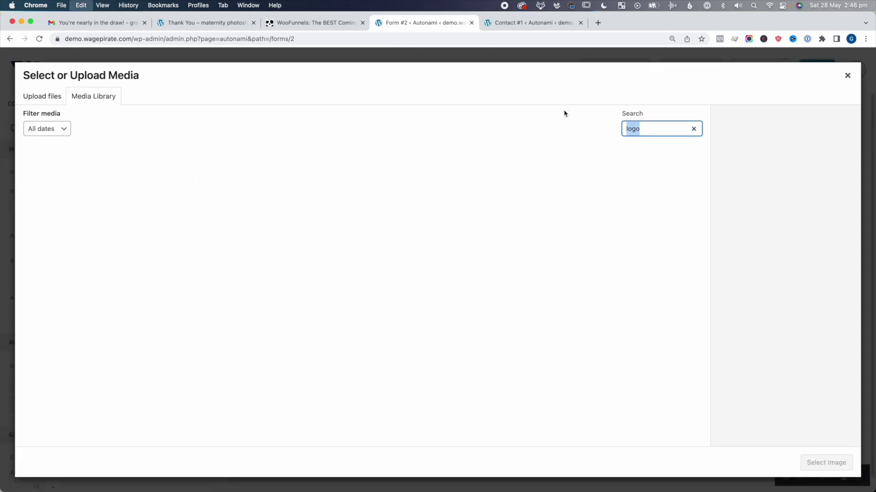
{"action": "key", "text": "BackSpace"}
{"action": "key", "text": "BackSpace"}
{"action": "key", "text": "BackSpace"}
{"action": "key", "text": "BackSpace"}
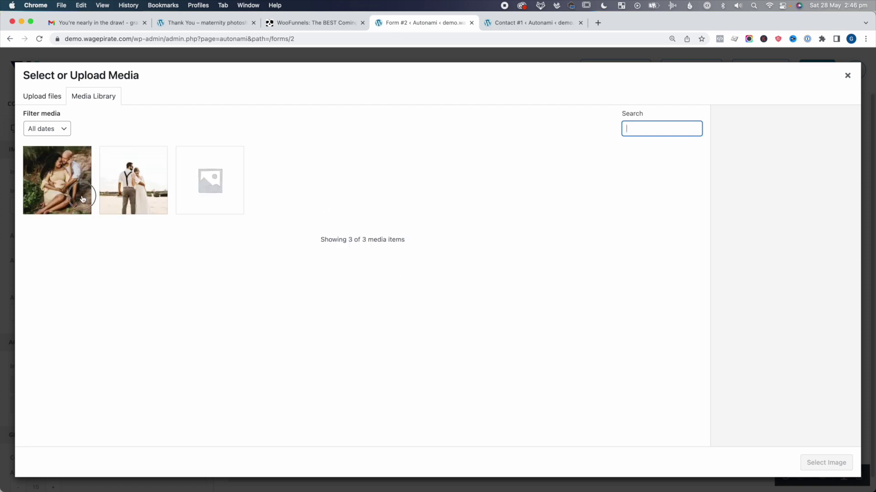
{"action": "left_click", "coordinate": [82, 205]}
{"action": "left_click", "coordinate": [825, 462]}
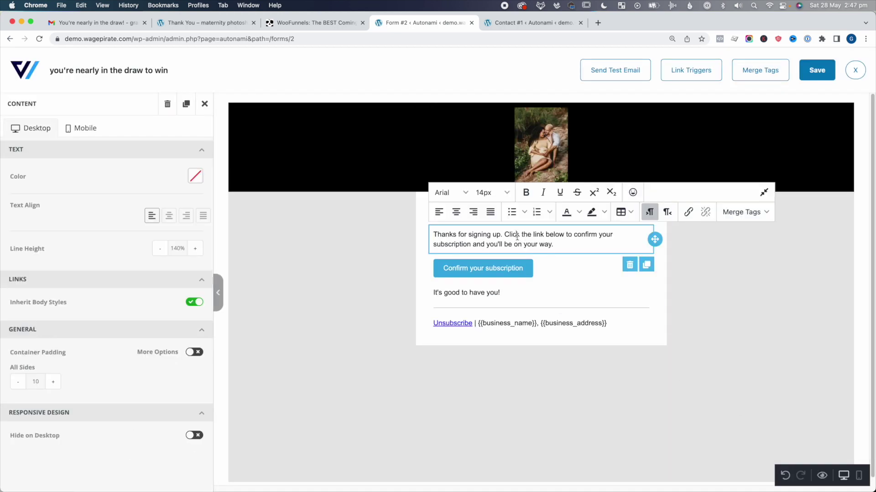
Close the visual email editor and go to the form's Redirect After Confirmation setting.
{"action": "left_click", "coordinate": [503, 235]}
{"action": "left_click", "coordinate": [855, 69]}
{"action": "scroll", "coordinate": [305, 246], "scroll_direction": "down", "scroll_amount": 7}
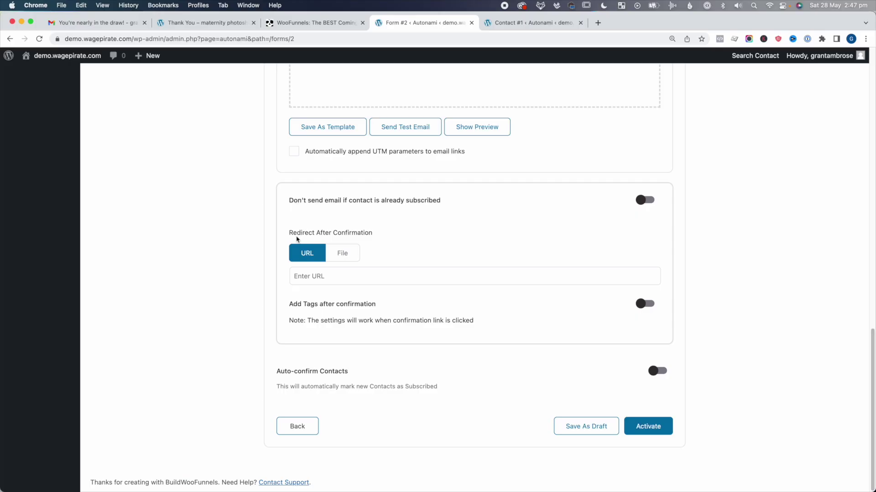
{"action": "left_click_drag", "start_coordinate": [305, 232], "coordinate": [357, 233]}
{"action": "left_click", "coordinate": [373, 231]}
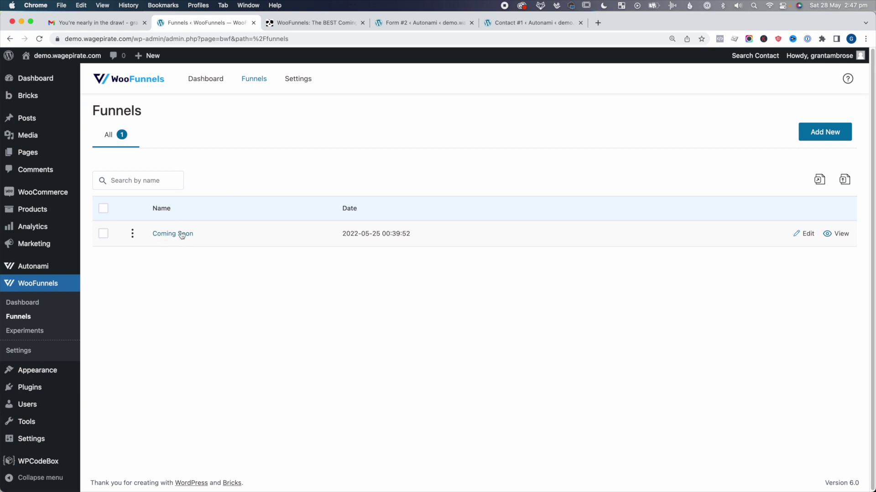
Open the Coming Soon funnel, view its "Email Confirmation – coming soon" page and copy the page's URL.
{"action": "left_click", "coordinate": [179, 235]}
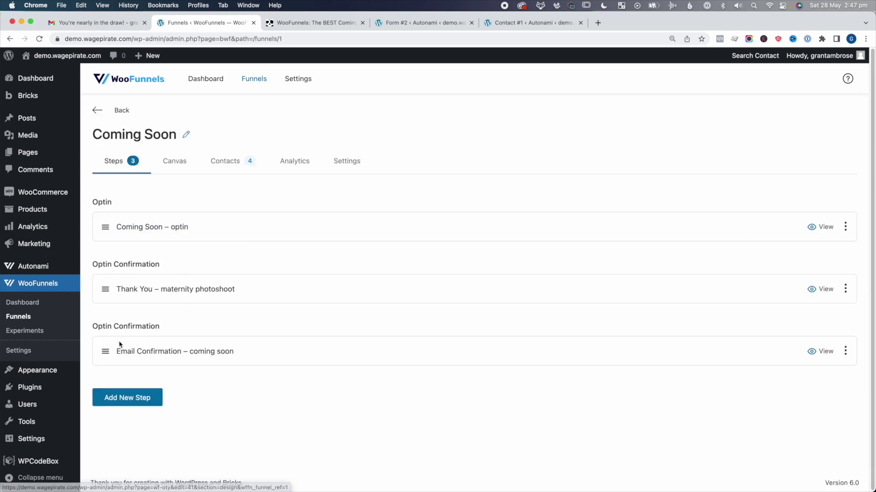
{"action": "left_click", "coordinate": [190, 354], "text": "super"}
{"action": "left_click", "coordinate": [308, 26]}
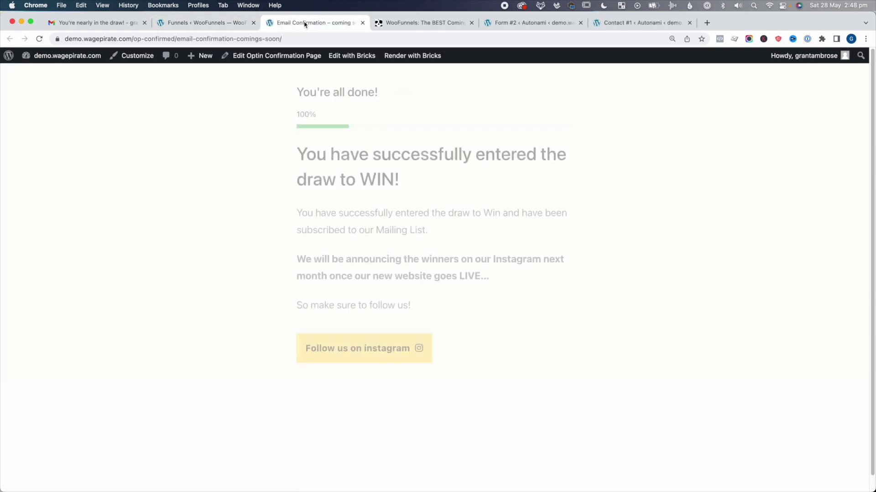
{"action": "left_click", "coordinate": [112, 40]}
{"action": "key", "text": "super+c"}
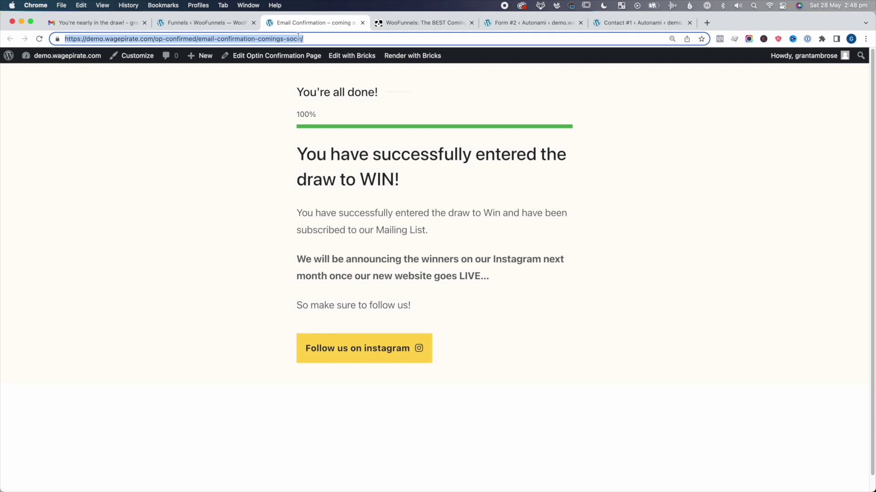
{"action": "key", "text": "super+5"}
{"action": "left_click", "coordinate": [340, 274]}
{"action": "key", "text": "super+v"}
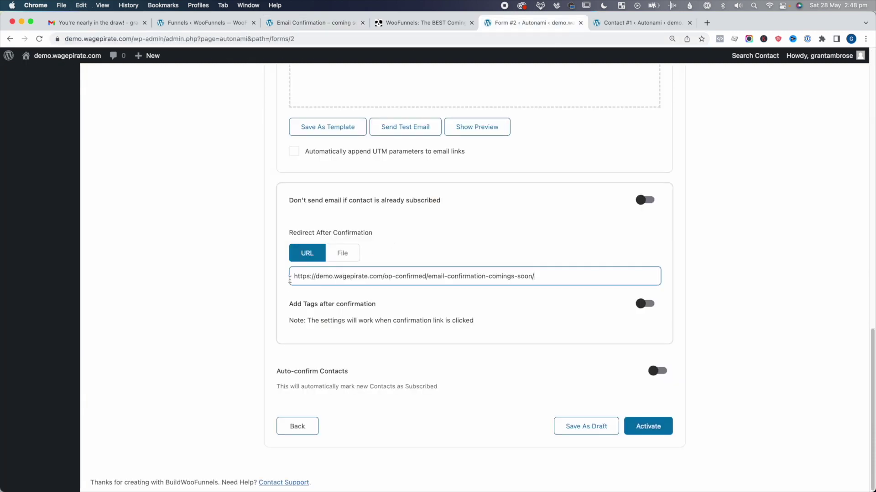
{"action": "left_click", "coordinate": [240, 269]}
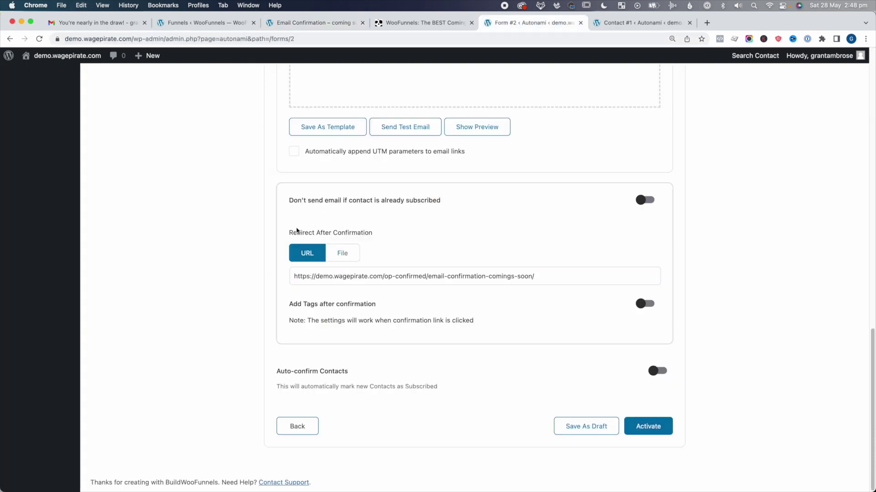
{"action": "left_click_drag", "start_coordinate": [356, 233], "coordinate": [316, 233]}
{"action": "scroll", "coordinate": [385, 231], "scroll_direction": "up", "scroll_amount": 5}
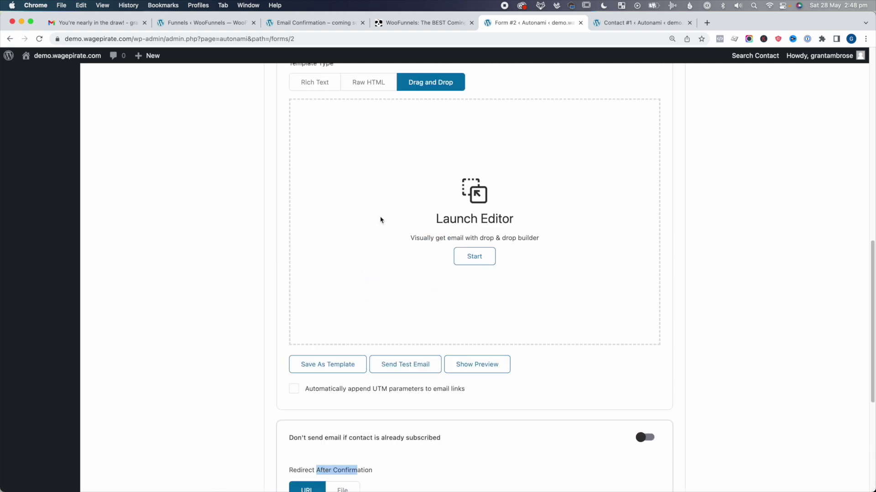
{"action": "scroll", "coordinate": [381, 219], "scroll_direction": "down", "scroll_amount": 5}
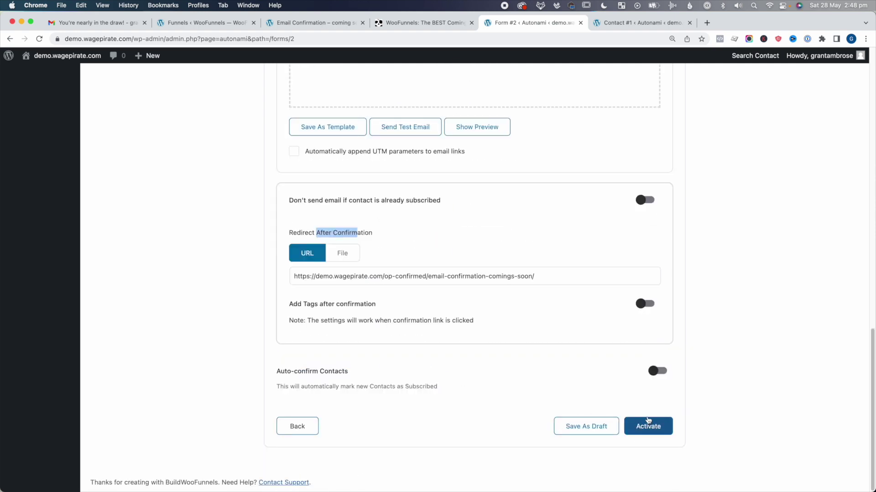
{"action": "scroll", "coordinate": [576, 385], "scroll_direction": "up", "scroll_amount": 15}
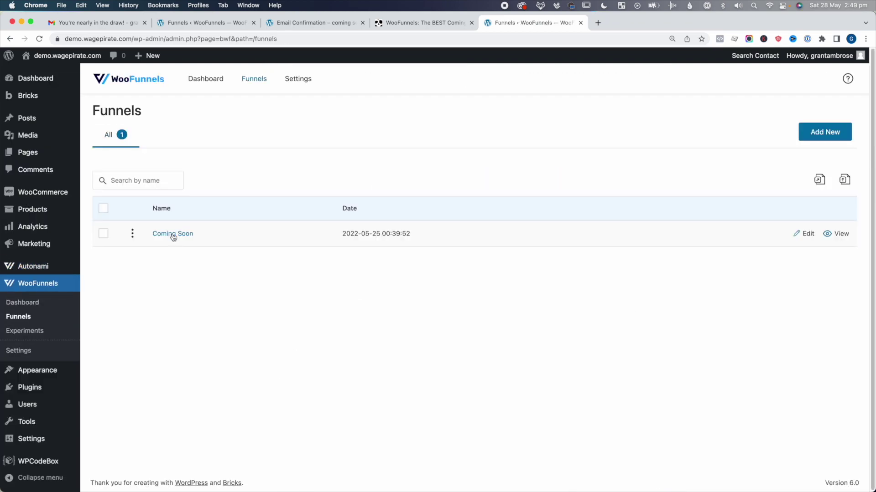
Check the Coming Soon funnel's steps, then examine the contact's Autonami profile for subscription status, custom field answer, tags and lists.
{"action": "left_click", "coordinate": [172, 234]}
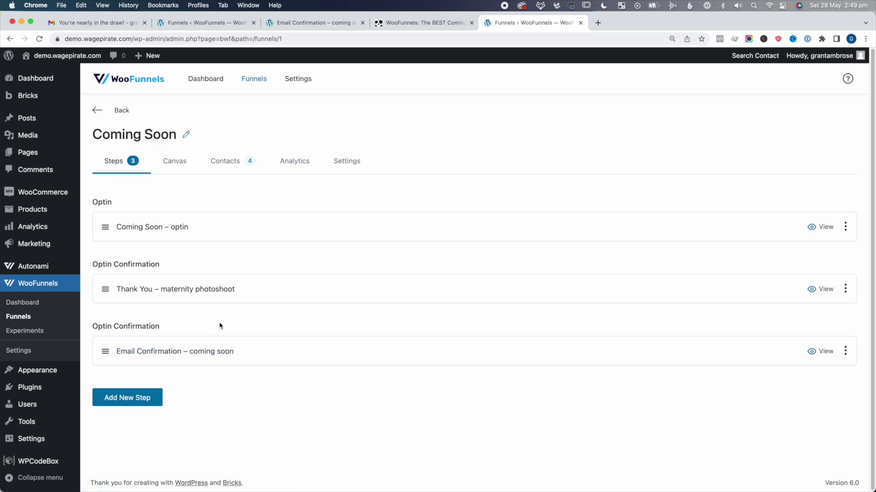
{"action": "mouse_move", "coordinate": [50, 268]}
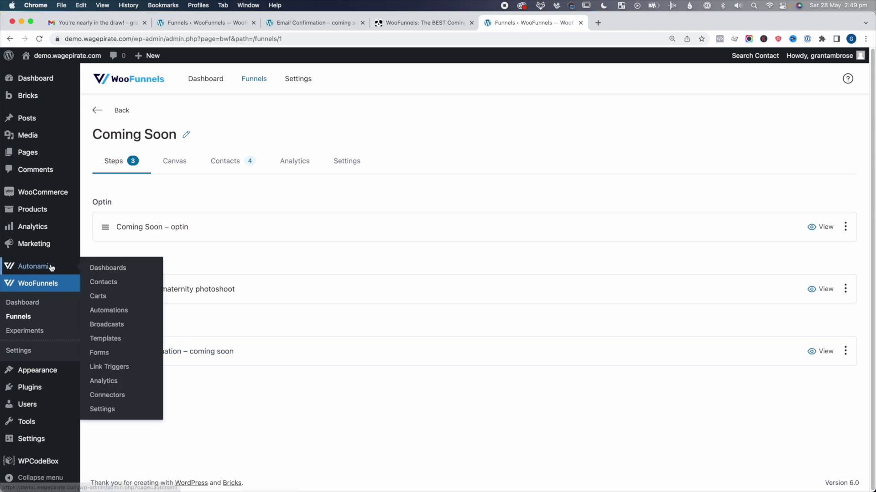
{"action": "left_click", "coordinate": [120, 282]}
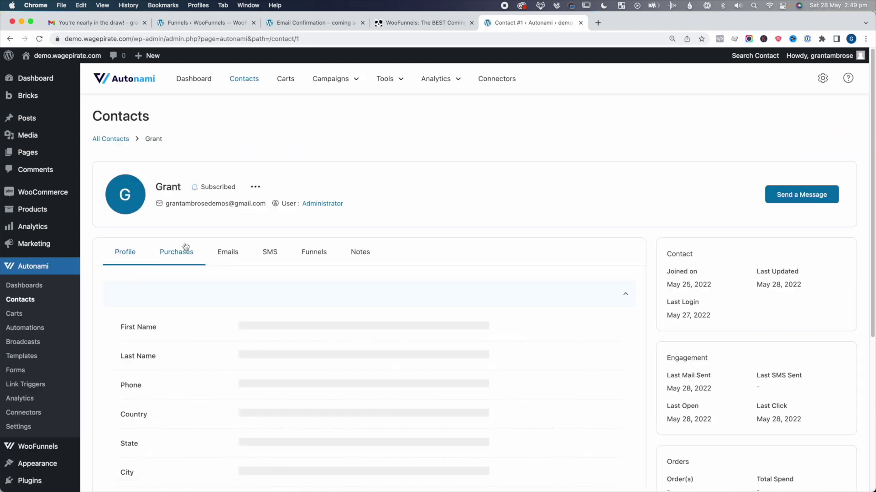
{"action": "left_click_drag", "start_coordinate": [204, 188], "coordinate": [231, 189]}
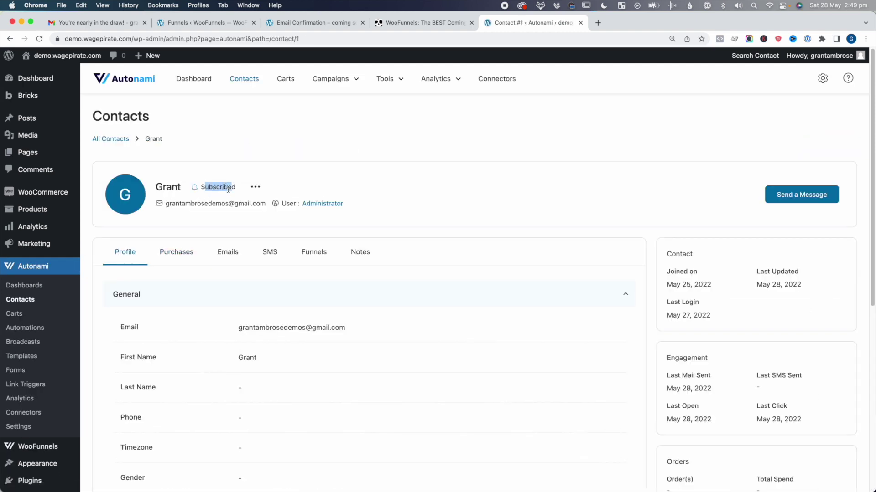
{"action": "scroll", "coordinate": [242, 319], "scroll_direction": "down", "scroll_amount": 10}
{"action": "left_click_drag", "start_coordinate": [242, 282], "coordinate": [279, 283]}
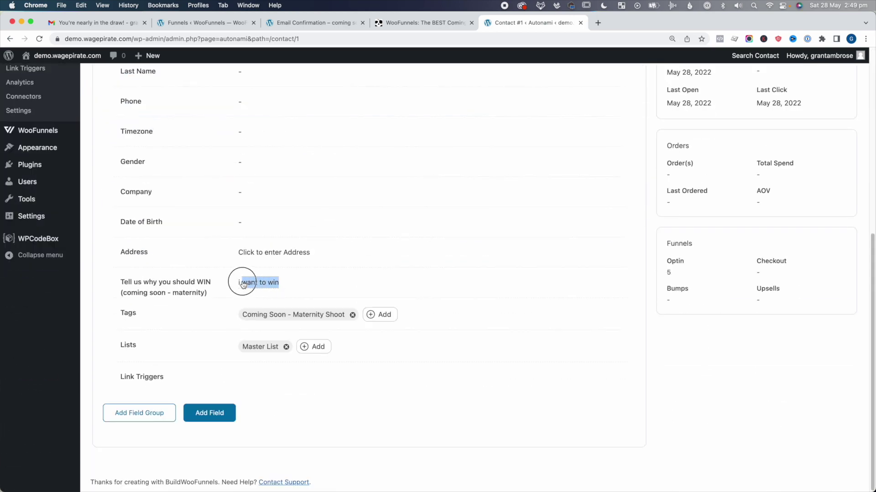
{"action": "scroll", "coordinate": [465, 356], "scroll_direction": "up", "scroll_amount": 10}
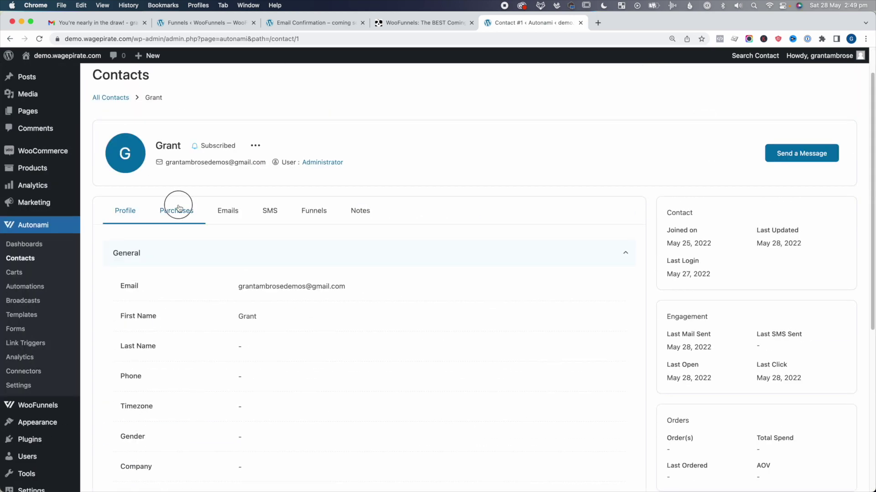
Look through the contact's purchases, emails, SMS, funnels and notes records.
{"action": "left_click", "coordinate": [181, 212]}
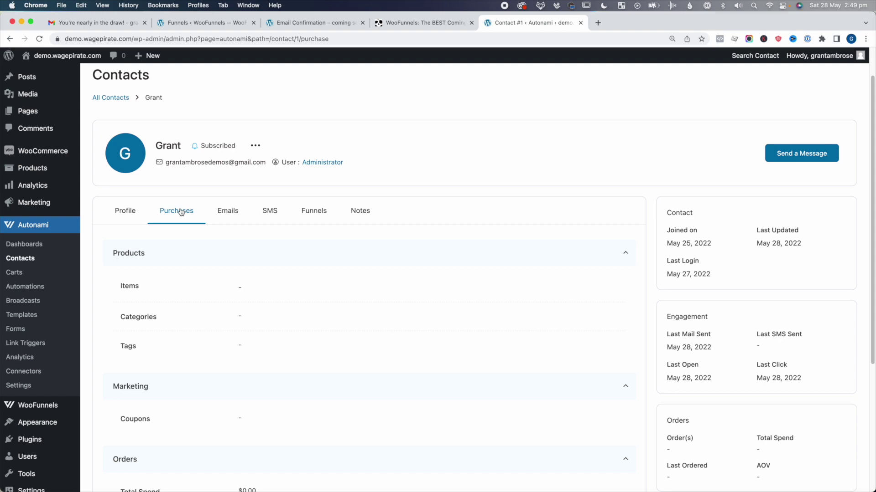
{"action": "scroll", "coordinate": [199, 266], "scroll_direction": "down", "scroll_amount": 5}
{"action": "scroll", "coordinate": [314, 179], "scroll_direction": "up", "scroll_amount": 6}
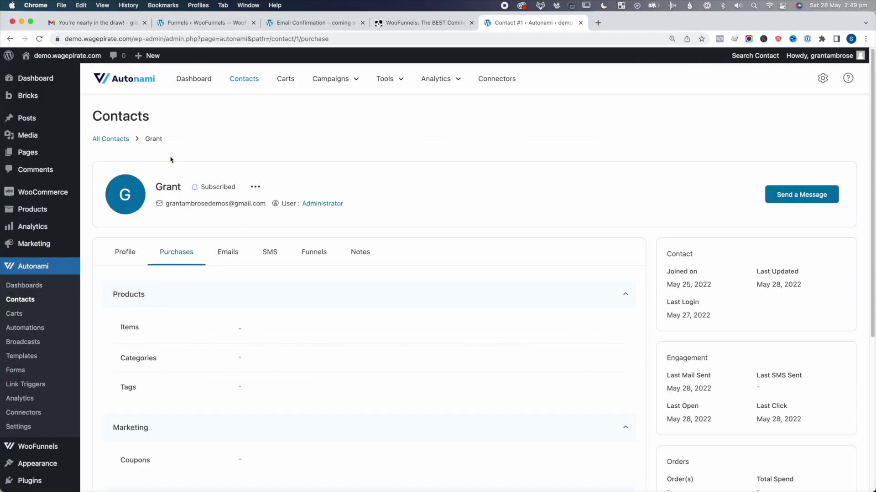
{"action": "left_click", "coordinate": [230, 255]}
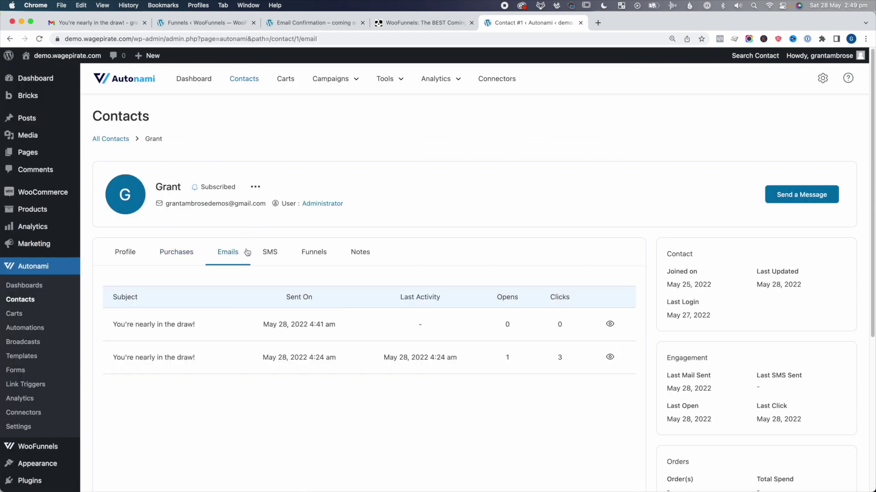
{"action": "left_click", "coordinate": [314, 252]}
{"action": "left_click", "coordinate": [272, 253]}
{"action": "left_click", "coordinate": [359, 253]}
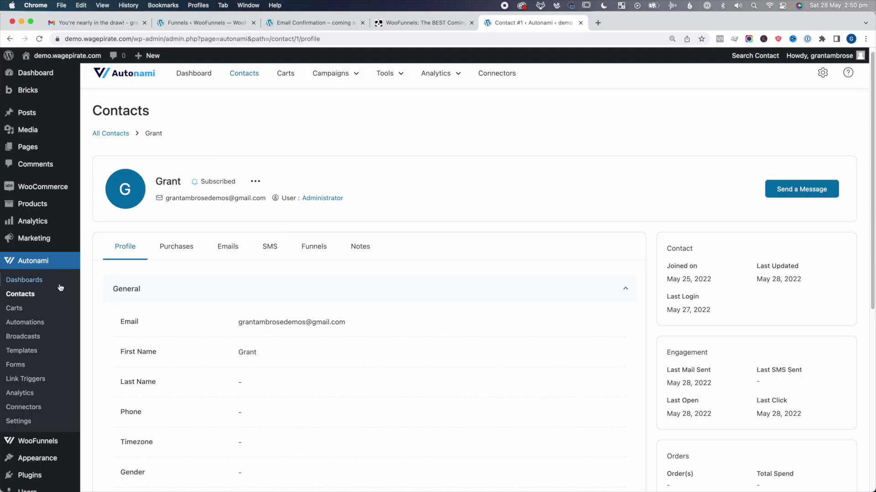
Start a new contact audience in Autonami and name it "maternity shoot entries".
{"action": "left_click", "coordinate": [21, 294]}
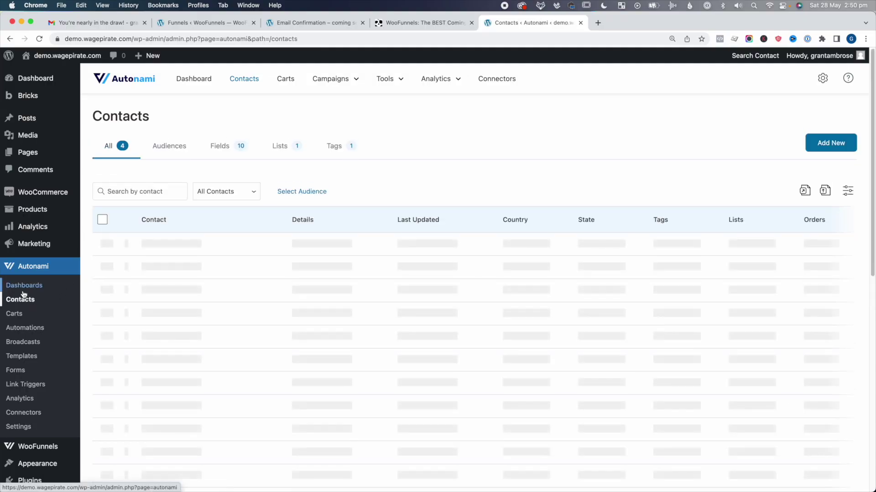
{"action": "left_click", "coordinate": [172, 149]}
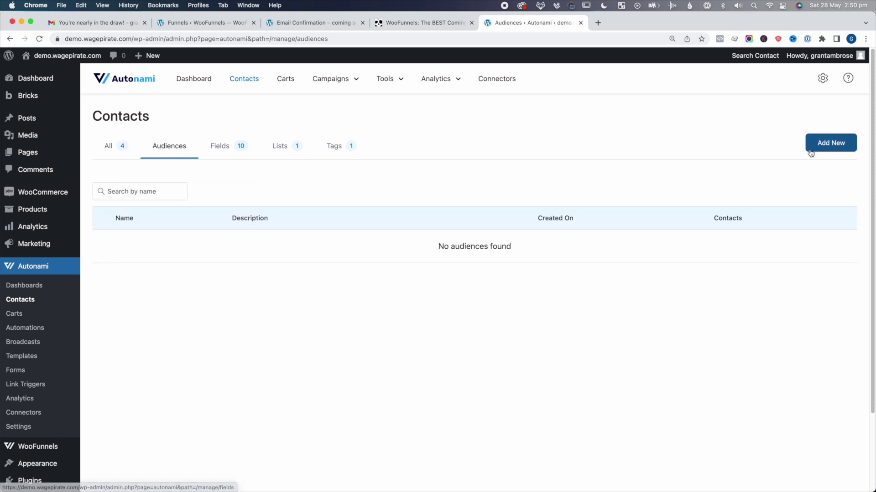
{"action": "left_click", "coordinate": [823, 150]}
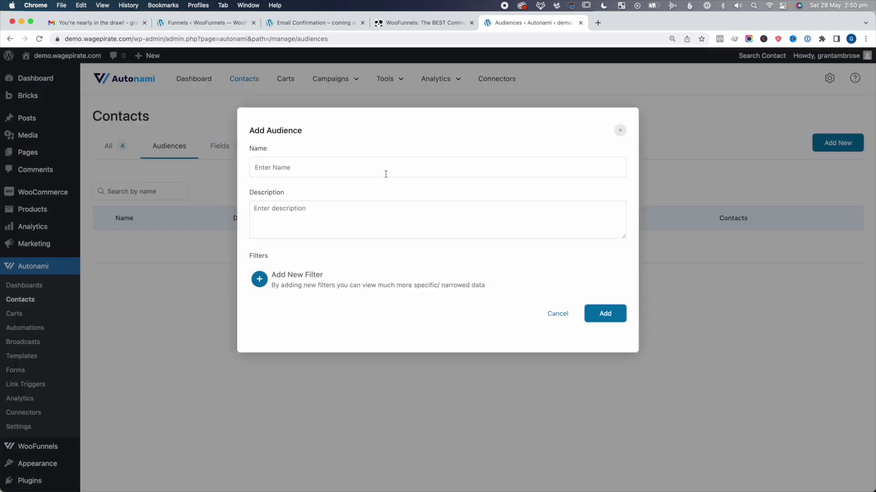
{"action": "type", "text": "maternity shoot entries"}
Filter the new audience by tags matching any of "Coming Soon - Maternity Shoot" and add the audience.
{"action": "left_click", "coordinate": [260, 279]}
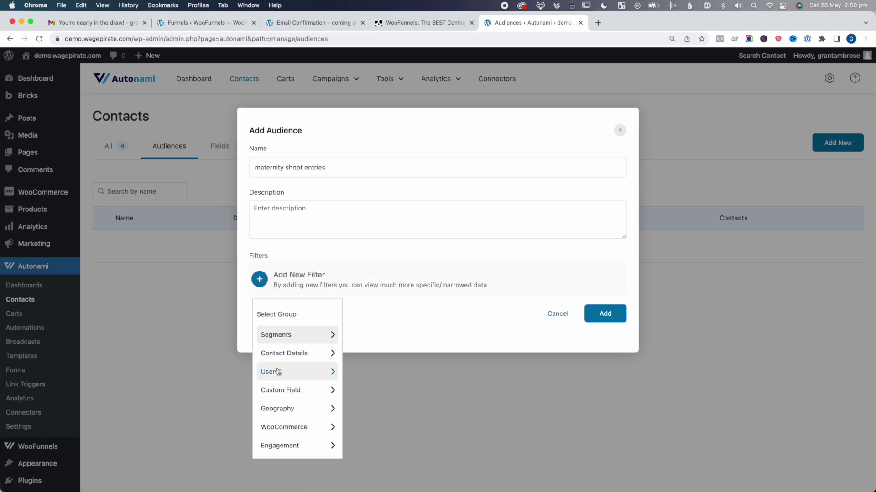
{"action": "left_click", "coordinate": [283, 342]}
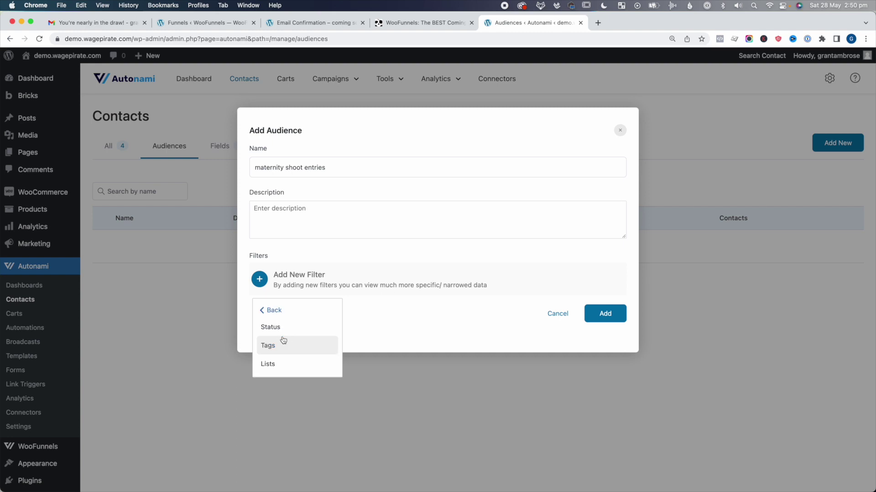
{"action": "left_click", "coordinate": [275, 345]}
{"action": "left_click", "coordinate": [472, 284]}
{"action": "type", "text": "materniet"}
{"action": "key", "text": "super+a"}
{"action": "type", "text": "coming"}
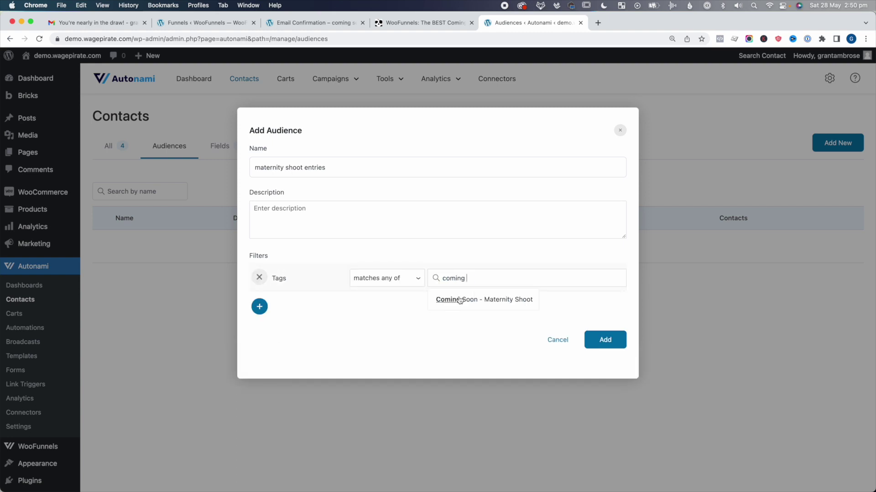
{"action": "left_click", "coordinate": [499, 296]}
{"action": "left_click", "coordinate": [595, 355]}
Open the contacts of the "maternity shoot entries" audience and filter them further to those whose Status is Subscribed.
{"action": "left_click_drag", "start_coordinate": [152, 246], "coordinate": [200, 249]}
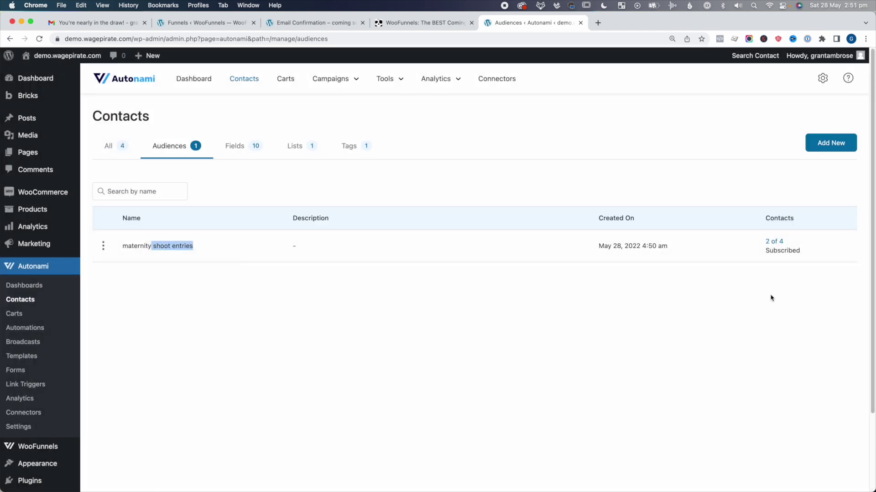
{"action": "left_click", "coordinate": [779, 243]}
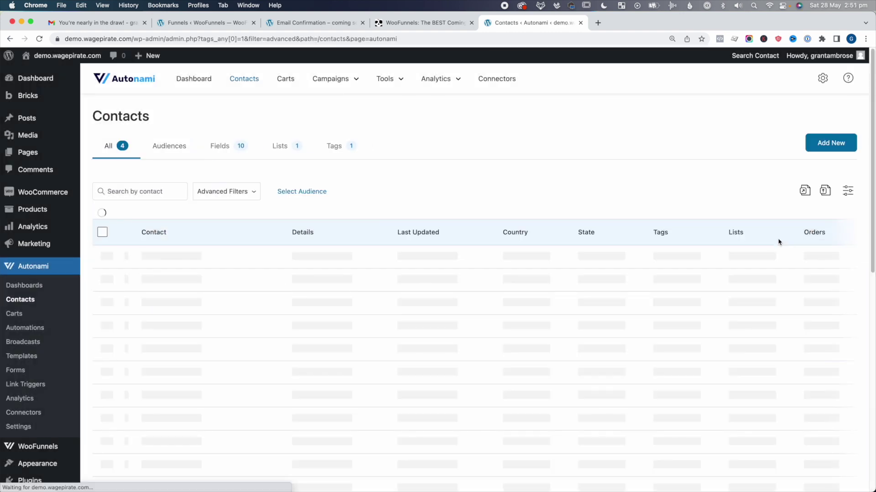
{"action": "scroll", "coordinate": [730, 255], "scroll_direction": "down", "scroll_amount": 2}
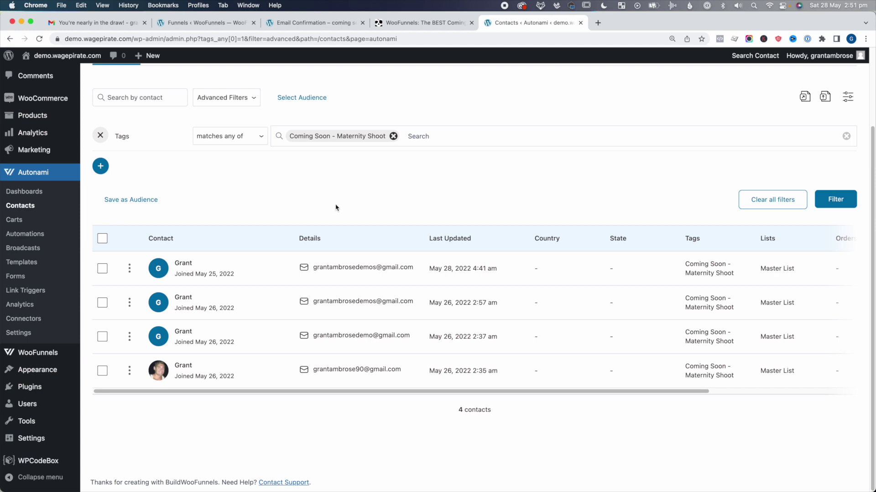
{"action": "left_click", "coordinate": [100, 166]}
{"action": "left_click", "coordinate": [106, 217]}
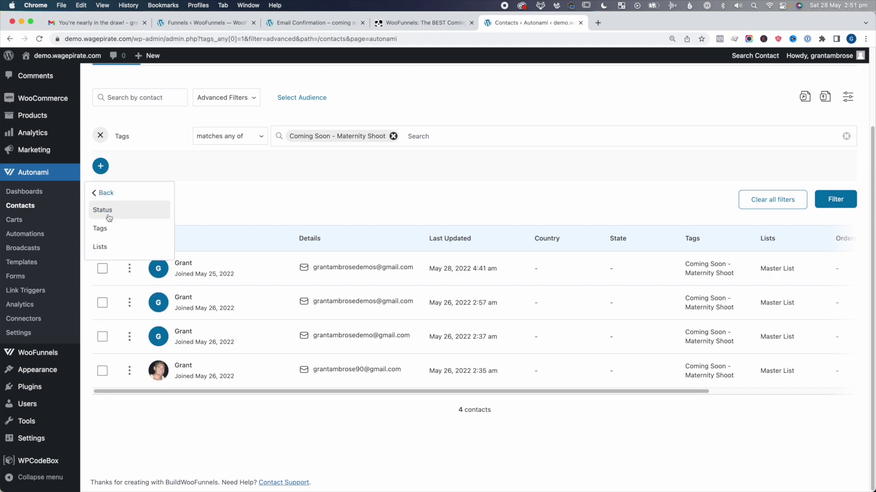
{"action": "left_click", "coordinate": [105, 211]}
{"action": "left_click", "coordinate": [292, 166]}
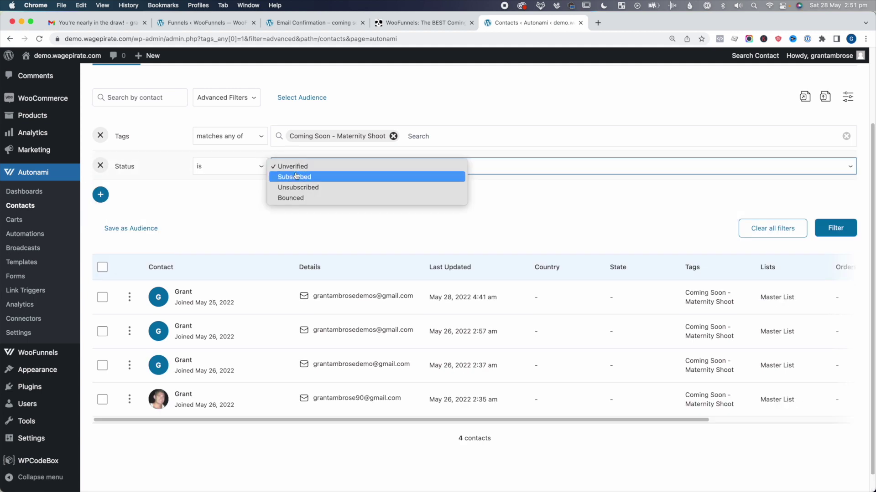
{"action": "left_click", "coordinate": [294, 176]}
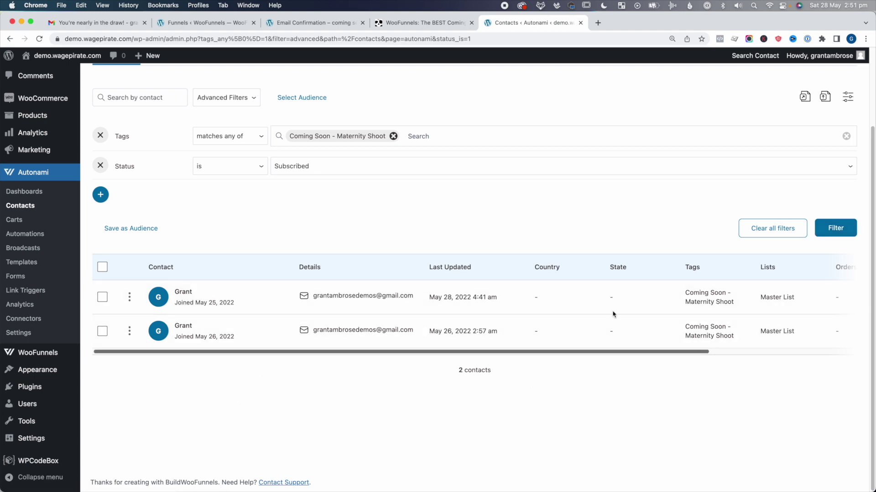
Start a contact export named "maternity entrie", include the "Tell us why you should WIN" custom field and continue to contact selection.
{"action": "left_click", "coordinate": [803, 95]}
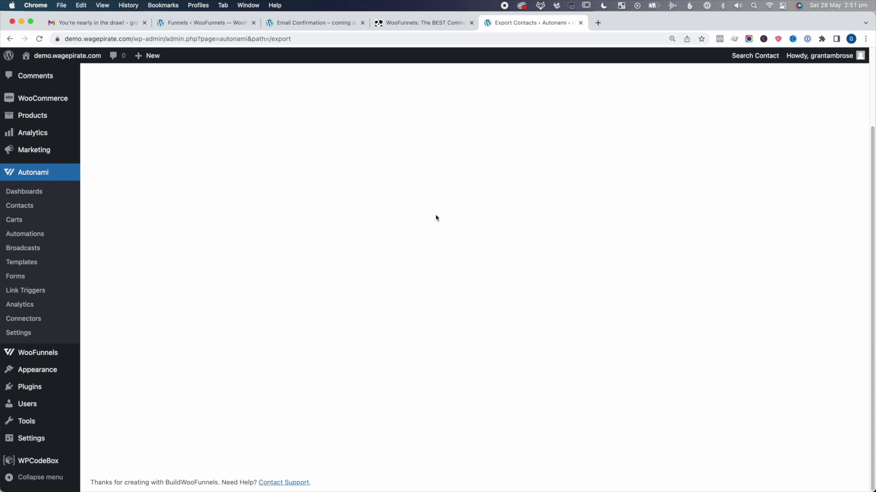
{"action": "type", "text": "maternity entrie"}
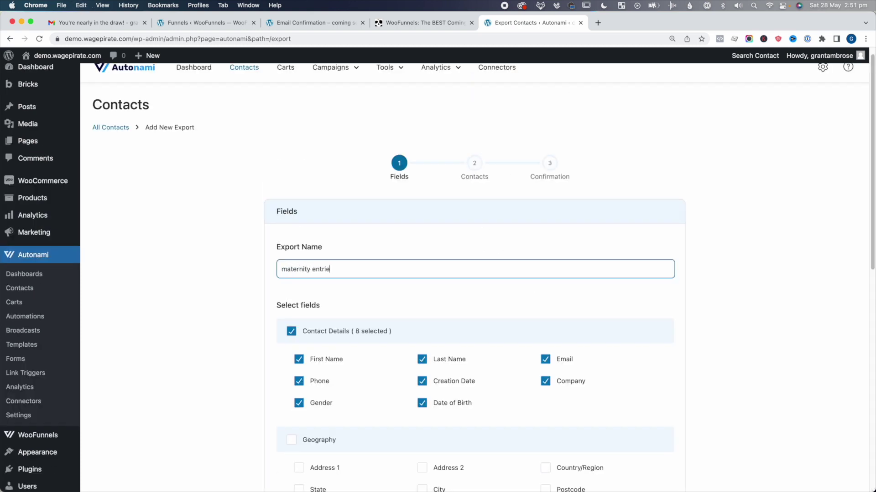
{"action": "scroll", "coordinate": [399, 280], "scroll_direction": "down", "scroll_amount": 5}
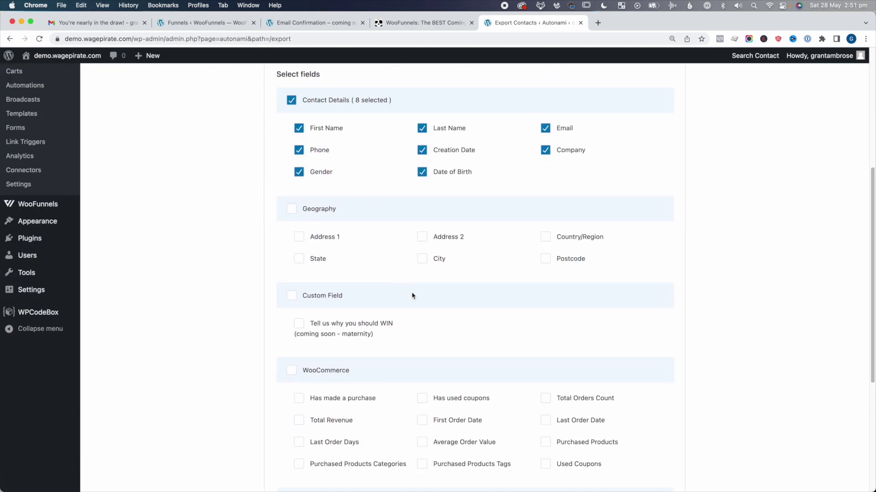
{"action": "left_click", "coordinate": [299, 322]}
{"action": "scroll", "coordinate": [348, 349], "scroll_direction": "down", "scroll_amount": 5}
{"action": "left_click", "coordinate": [652, 428]}
Select the saved audience "maternity shoot entries" as the segment of contacts to export.
{"action": "left_click", "coordinate": [632, 197]}
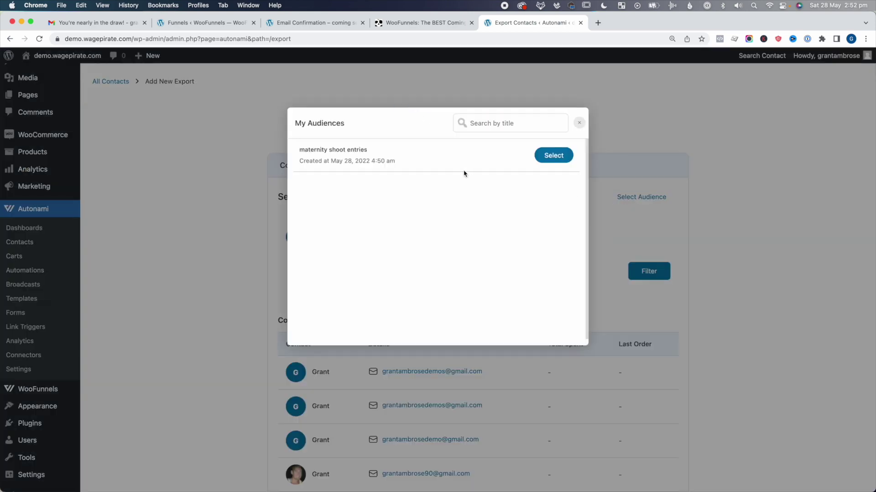
{"action": "left_click_drag", "start_coordinate": [312, 149], "coordinate": [367, 151]}
{"action": "left_click", "coordinate": [548, 160]}
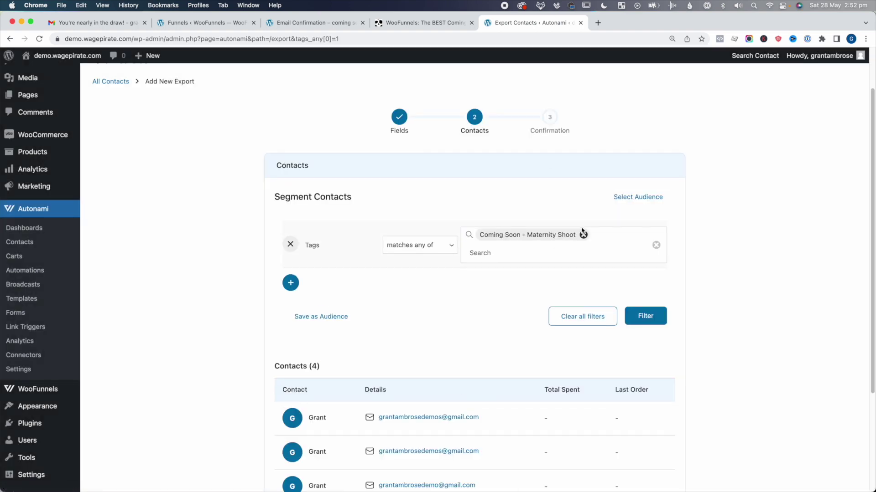
Add a Status is Subscribed condition to the export's contact segment and apply the filter.
{"action": "left_click", "coordinate": [298, 282]}
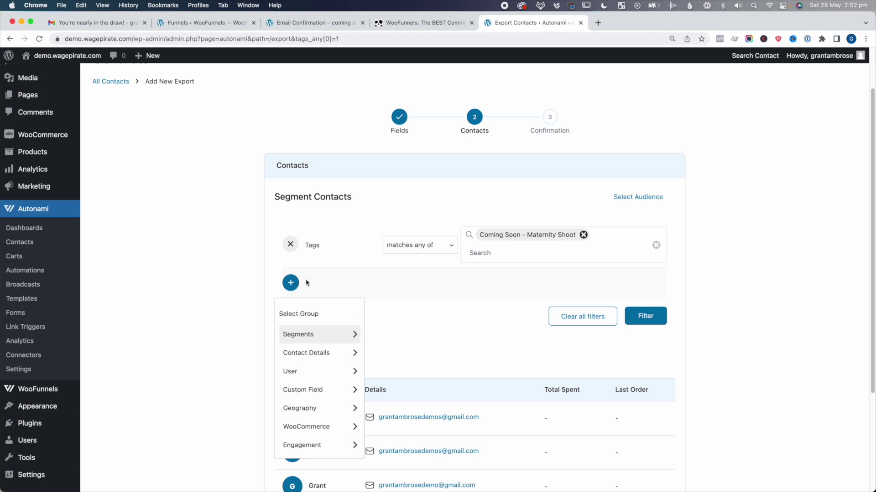
{"action": "left_click", "coordinate": [299, 337]}
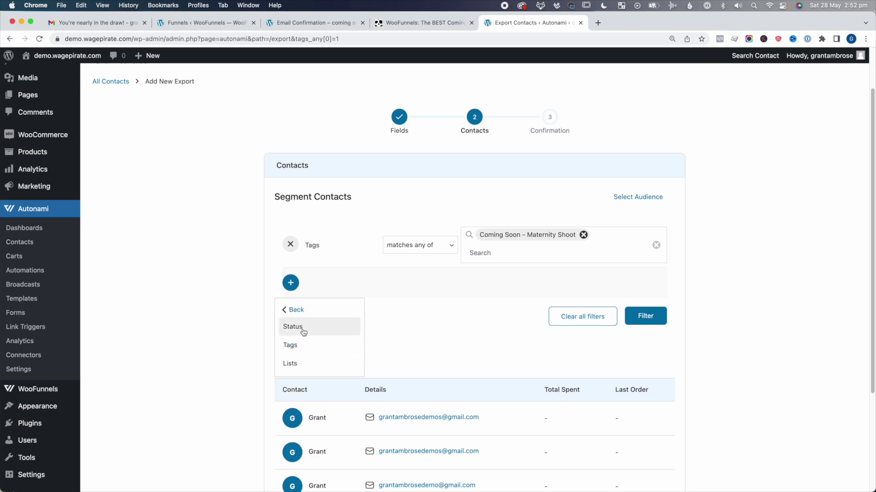
{"action": "left_click", "coordinate": [300, 329]}
{"action": "left_click", "coordinate": [491, 277]}
{"action": "left_click", "coordinate": [538, 295]}
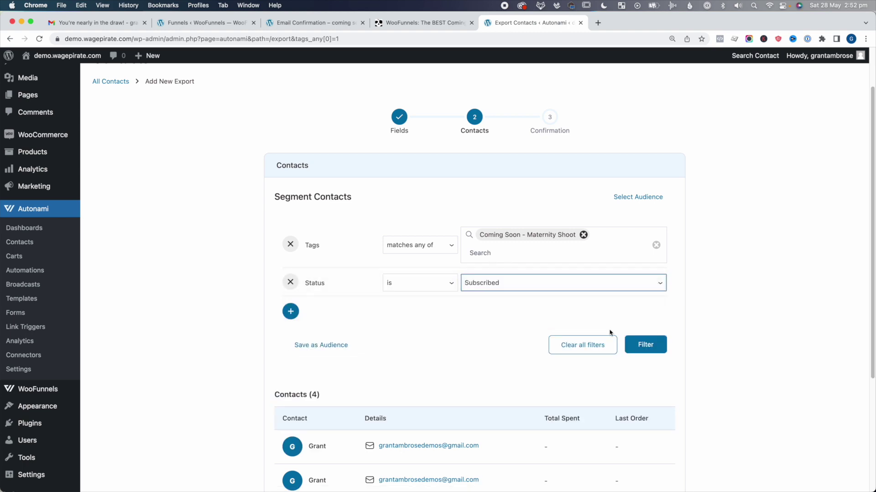
{"action": "scroll", "coordinate": [459, 323], "scroll_direction": "down", "scroll_amount": 3}
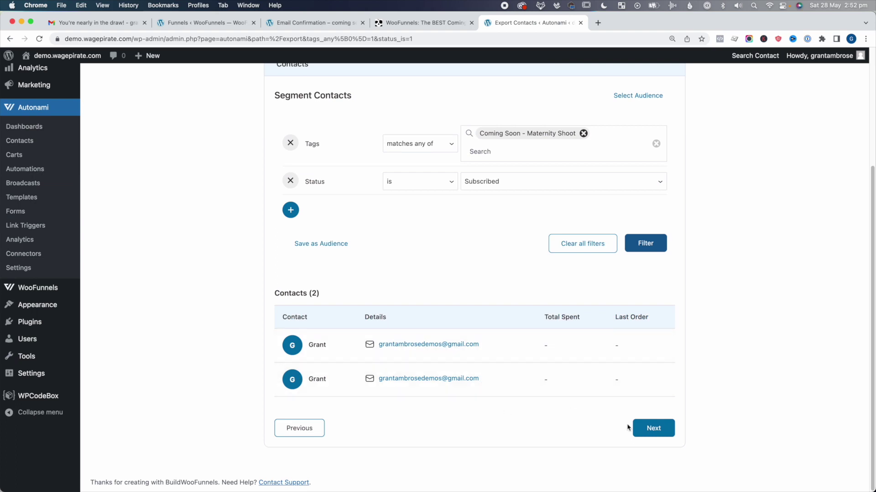
Confirm the contact selection to generate the export, reload the export list and download the "maternity entries" file.
{"action": "left_click", "coordinate": [650, 429]}
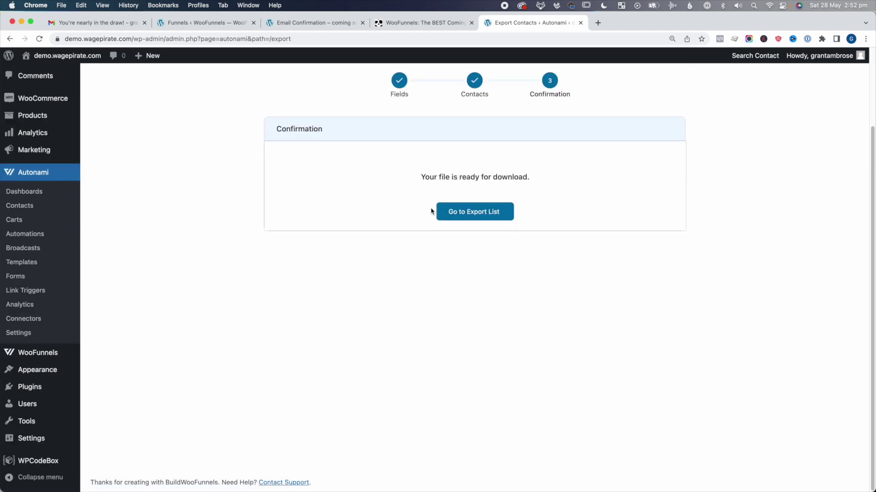
{"action": "left_click_drag", "start_coordinate": [421, 177], "coordinate": [529, 178]}
{"action": "left_click", "coordinate": [485, 208]}
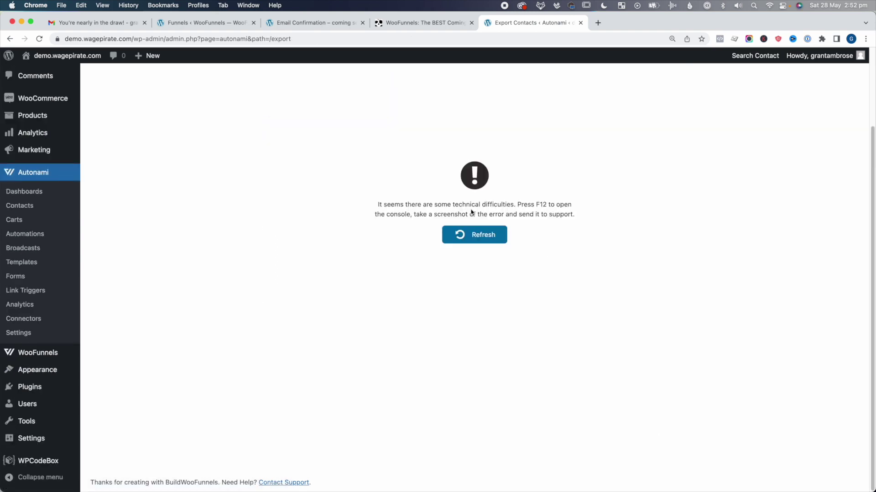
{"action": "left_click", "coordinate": [446, 240]}
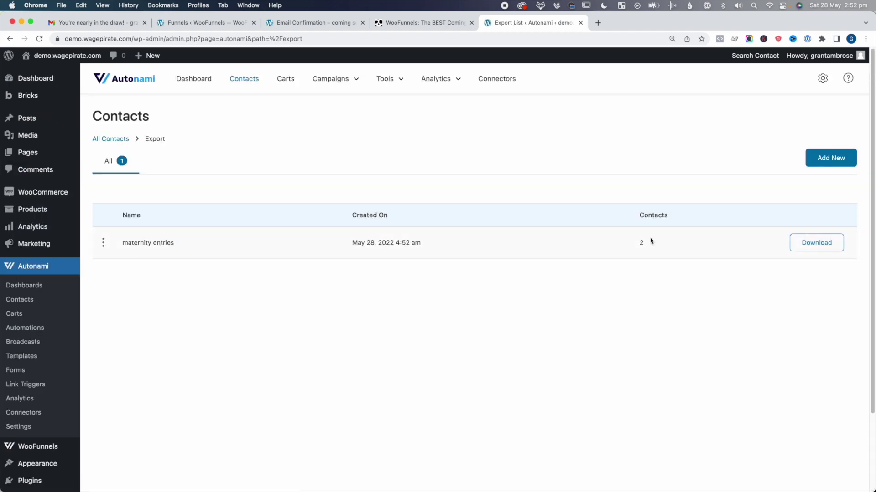
{"action": "left_click", "coordinate": [818, 244]}
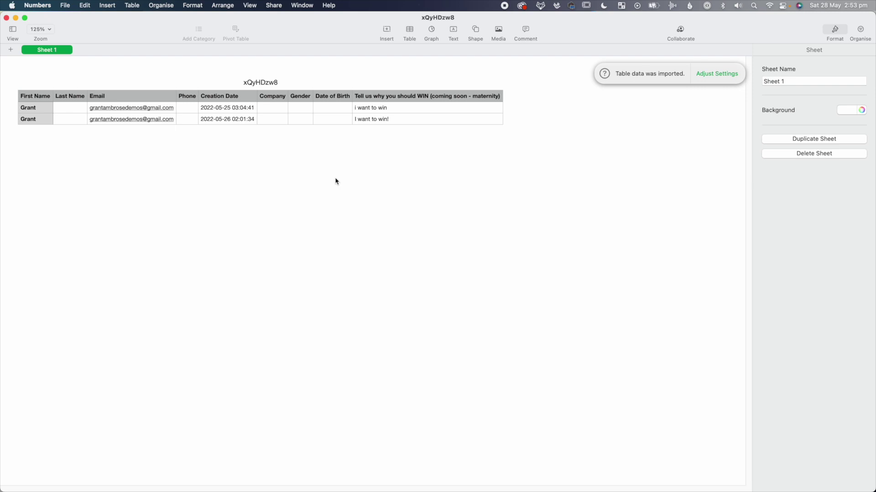
Examine the exported contacts in Numbers, checking the email addresses and the "Tell us why you should WIN" answers.
{"action": "left_click", "coordinate": [371, 113]}
{"action": "left_click", "coordinate": [383, 121]}
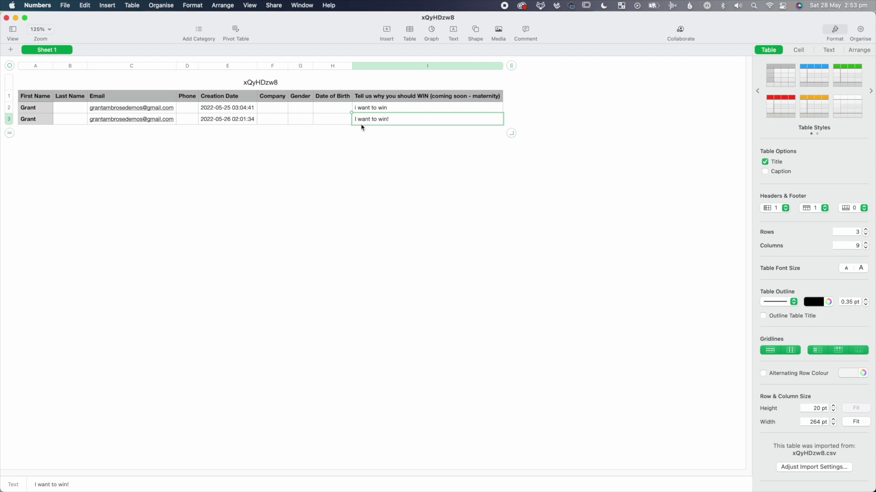
{"action": "left_click", "coordinate": [92, 120]}
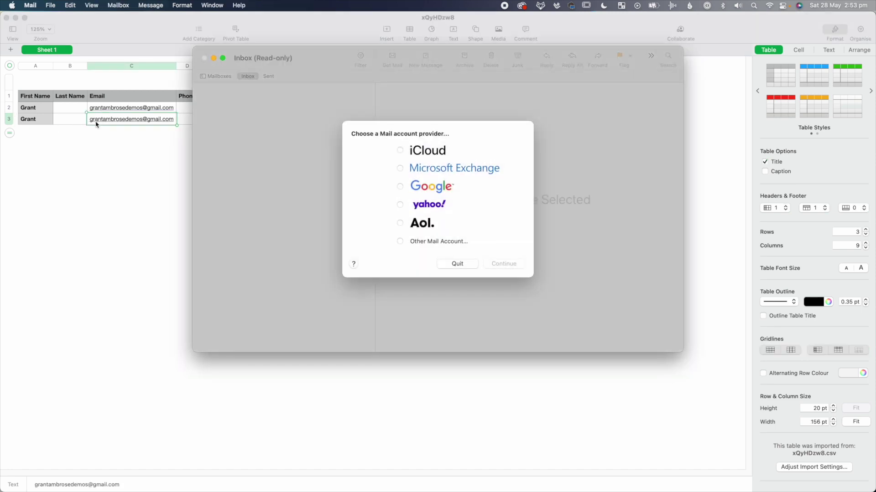
{"action": "left_click", "coordinate": [166, 146]}
{"action": "left_click", "coordinate": [376, 122]}
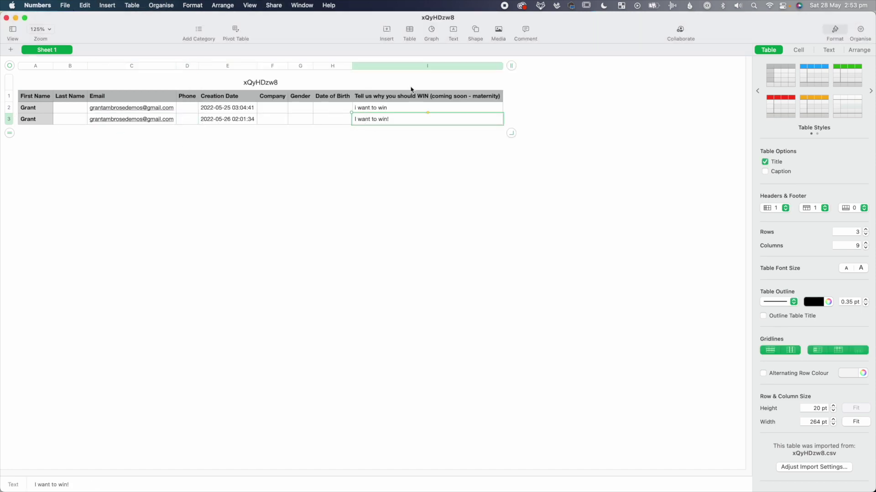
Switch back to Chrome and create an email broadcast in Autonami named "maternity shoot winner announcement".
{"action": "key", "text": "super+Tab"}
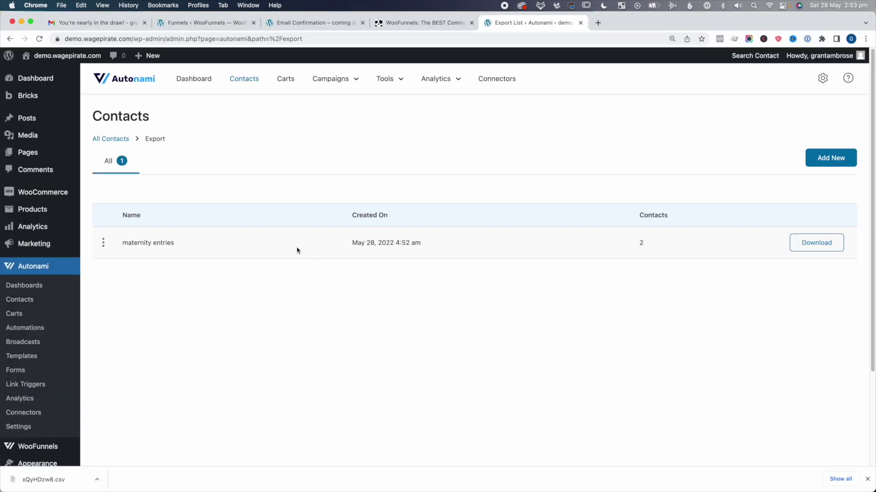
{"action": "left_click", "coordinate": [231, 302]}
{"action": "scroll", "coordinate": [231, 305], "scroll_direction": "down", "scroll_amount": 1}
{"action": "left_click", "coordinate": [18, 324]}
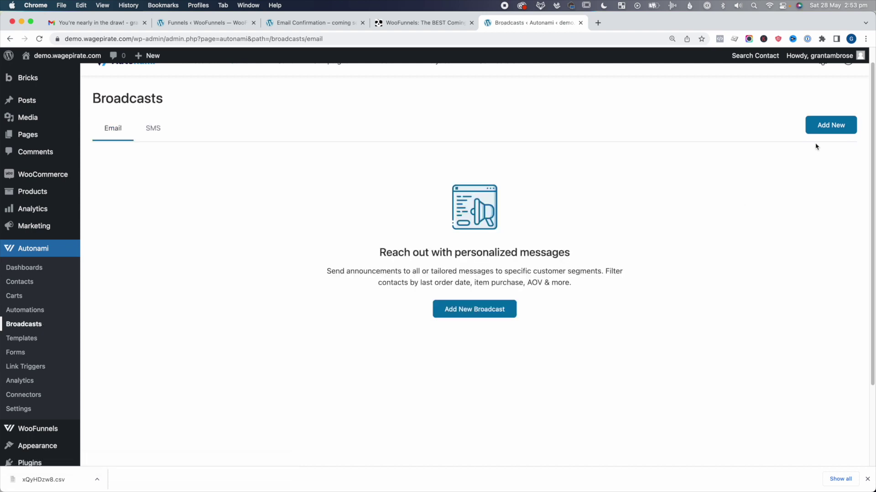
{"action": "left_click", "coordinate": [490, 306]}
{"action": "left_click", "coordinate": [475, 168]}
{"action": "type", "text": "maternity shoot winner announcement"}
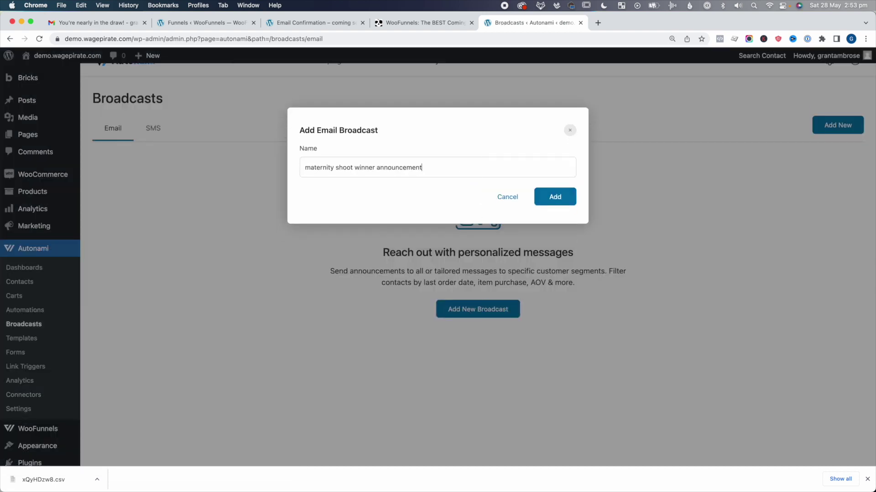
{"action": "left_click_drag", "start_coordinate": [328, 168], "coordinate": [375, 168]}
{"action": "left_click", "coordinate": [555, 196]}
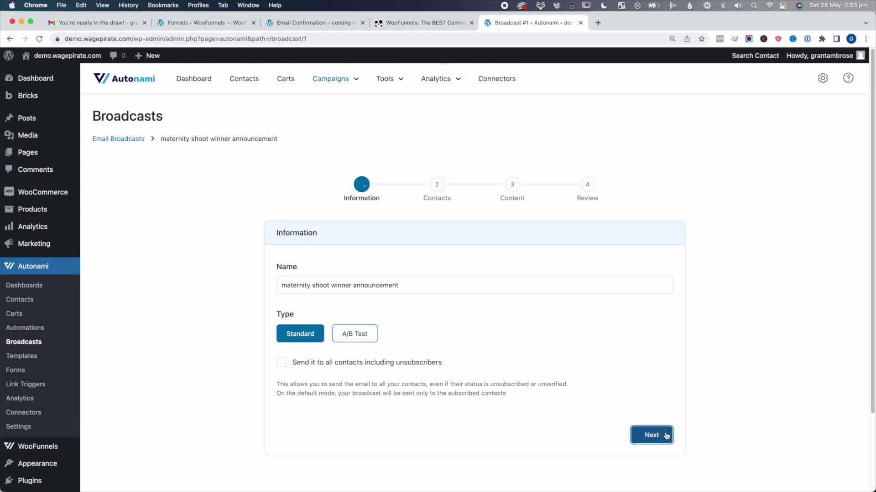
Keep the Standard broadcast type, choose the saved audience "maternity shoot entries" as recipients and continue to the content.
{"action": "left_click", "coordinate": [665, 437]}
{"action": "scroll", "coordinate": [429, 187], "scroll_direction": "down", "scroll_amount": 2}
{"action": "scroll", "coordinate": [429, 187], "scroll_direction": "down", "scroll_amount": 2}
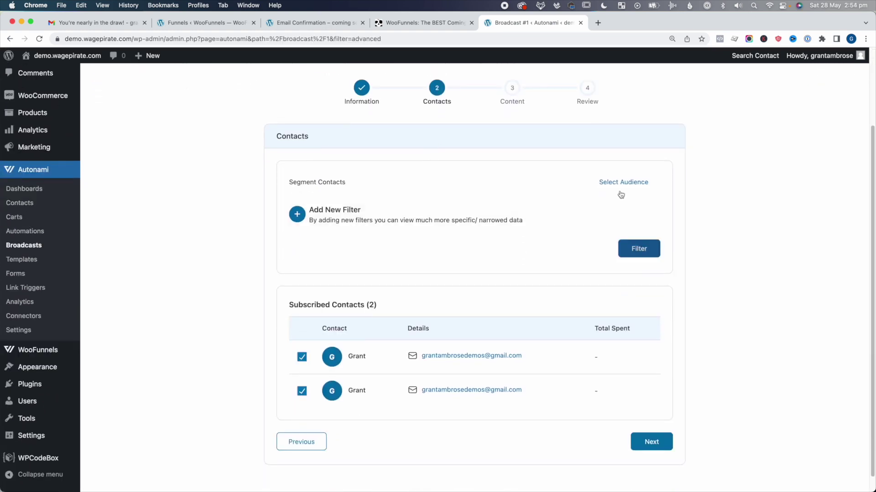
{"action": "left_click", "coordinate": [628, 183]}
{"action": "left_click_drag", "start_coordinate": [304, 150], "coordinate": [387, 156]}
{"action": "left_click", "coordinate": [543, 156]}
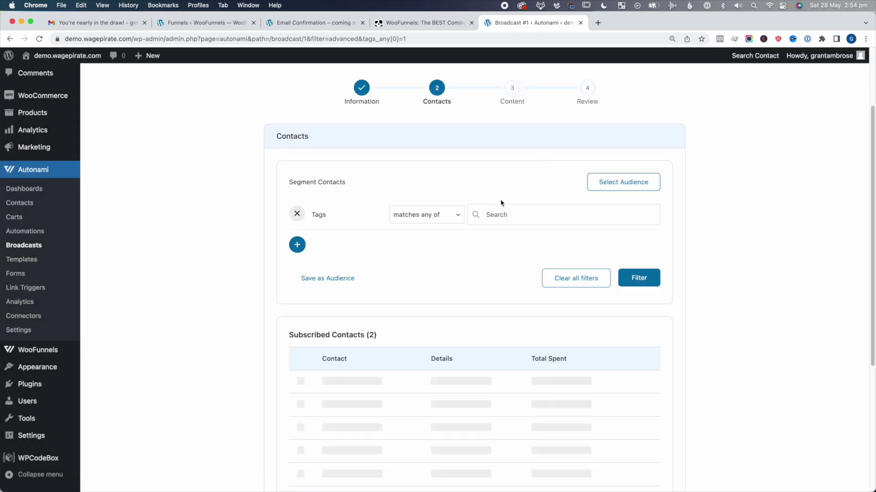
{"action": "scroll", "coordinate": [465, 363], "scroll_direction": "down", "scroll_amount": 3}
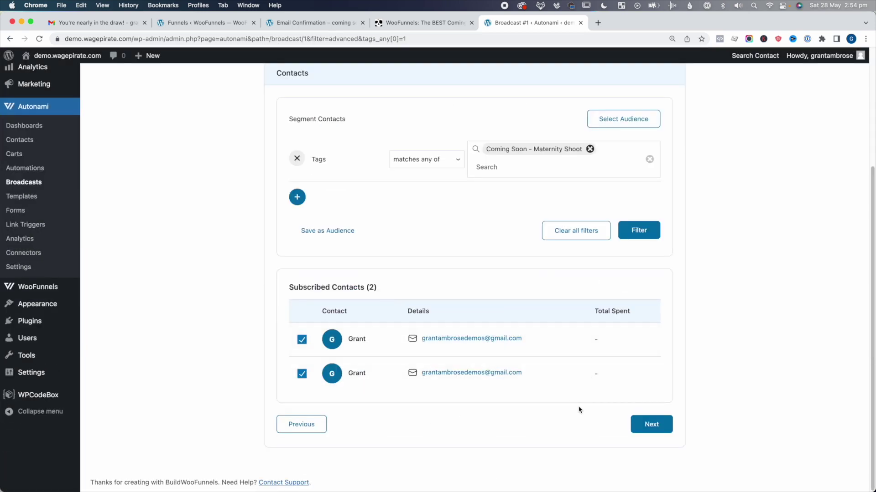
{"action": "left_click", "coordinate": [661, 425]}
Set the subject to "And the winner is...." and write a body announcing the winner, thanking entrants and offering everyone 10% off packages.
{"action": "left_click", "coordinate": [400, 305]}
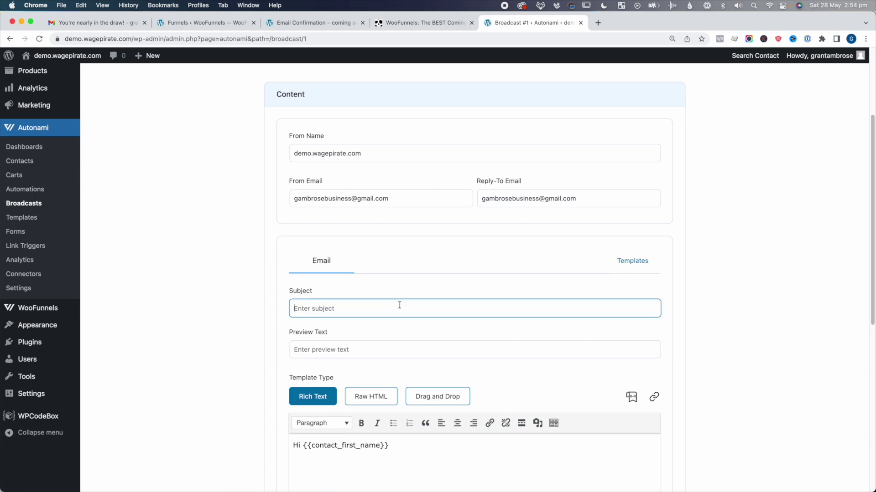
{"action": "type", "text": "And the winner is...."}
{"action": "scroll", "coordinate": [407, 351], "scroll_direction": "down", "scroll_amount": 3}
{"action": "left_click", "coordinate": [407, 352]}
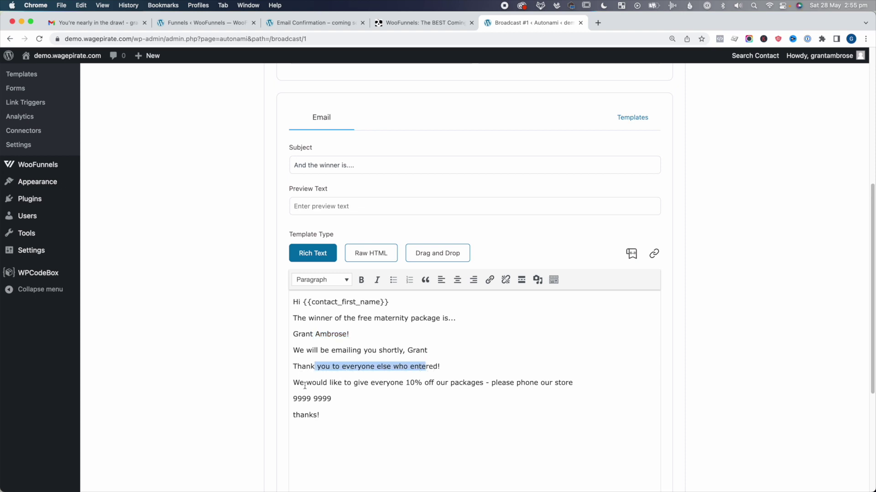
{"action": "mouse_move", "coordinate": [558, 373]}
{"action": "left_mouse_down"}
{"action": "mouse_move", "coordinate": [565, 381]}
{"action": "mouse_move", "coordinate": [542, 378]}
{"action": "left_mouse_up"}
{"action": "left_click", "coordinate": [322, 412]}
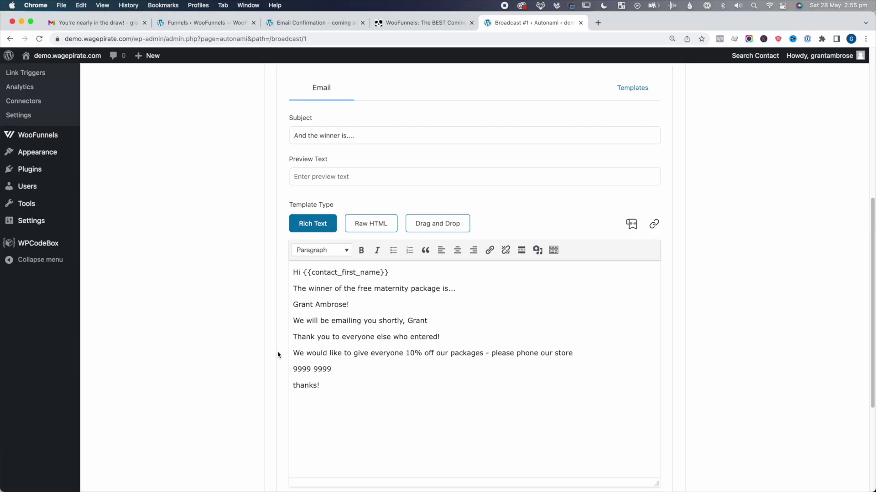
Check the sender details, message and unsubscribe footer of the email, and continue to the broadcast review.
{"action": "scroll", "coordinate": [278, 354], "scroll_direction": "up", "scroll_amount": 5}
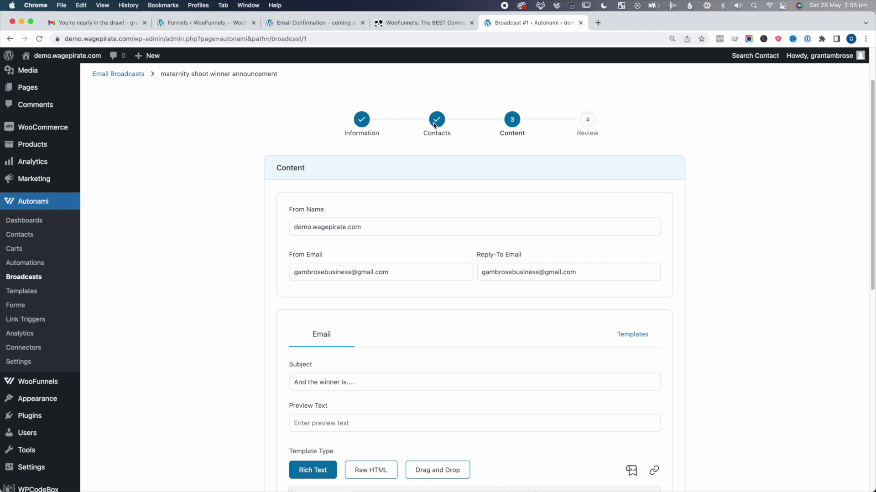
{"action": "scroll", "coordinate": [446, 332], "scroll_direction": "down", "scroll_amount": 6}
{"action": "scroll", "coordinate": [387, 321], "scroll_direction": "up", "scroll_amount": 6}
{"action": "scroll", "coordinate": [389, 314], "scroll_direction": "down", "scroll_amount": 8}
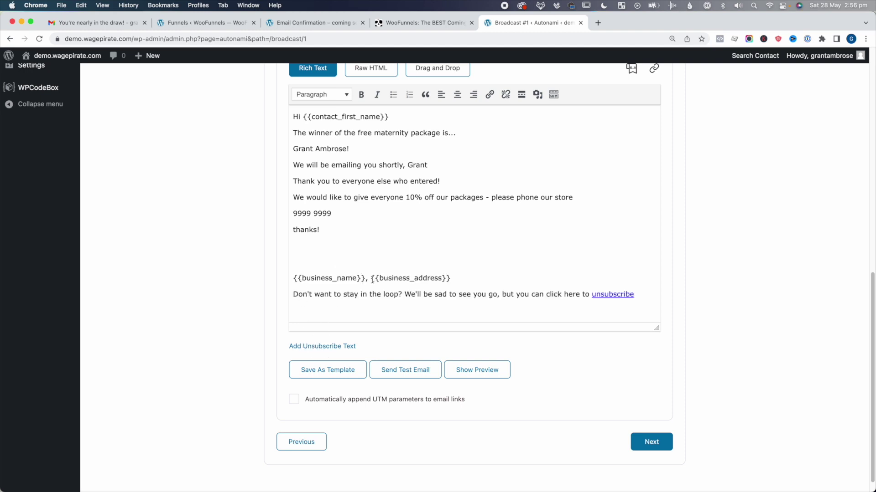
{"action": "left_click", "coordinate": [652, 442]}
Review the broadcast summary, keep Broadcast Now as the schedule and send the broadcast.
{"action": "scroll", "coordinate": [472, 323], "scroll_direction": "down", "scroll_amount": 4}
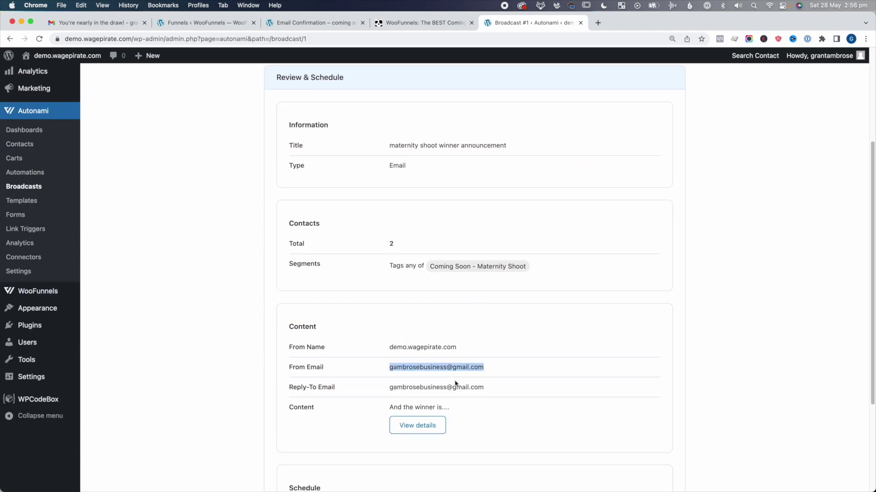
{"action": "scroll", "coordinate": [462, 372], "scroll_direction": "down", "scroll_amount": 5}
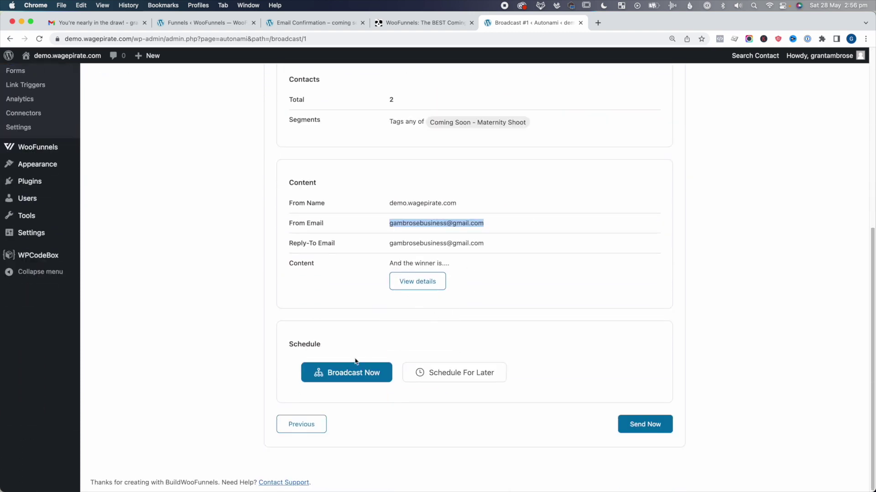
{"action": "left_click", "coordinate": [449, 375]}
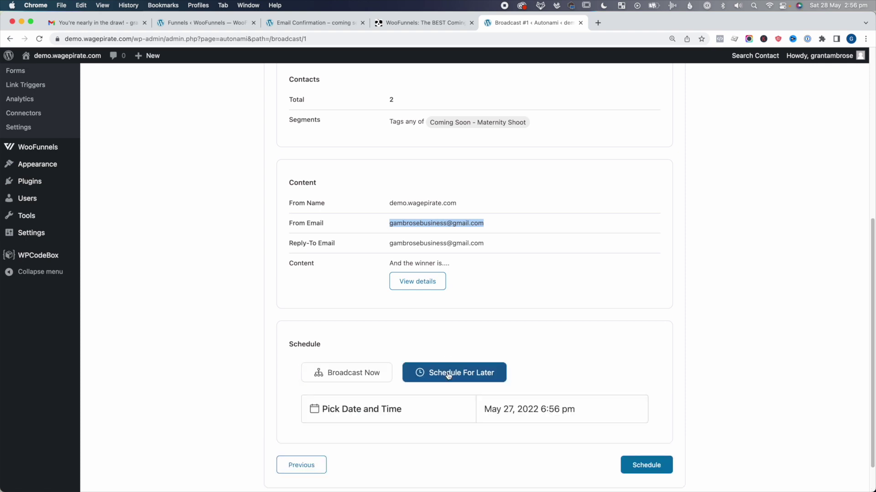
{"action": "left_click", "coordinate": [341, 378]}
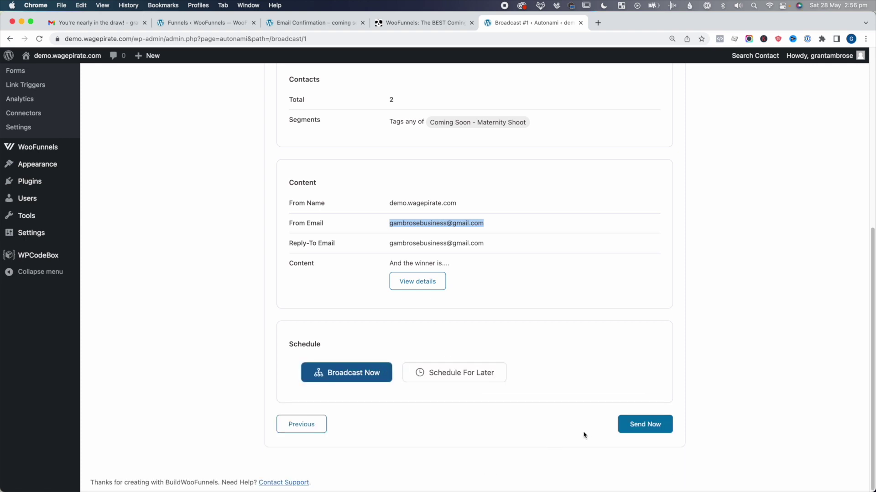
{"action": "left_click", "coordinate": [646, 425]}
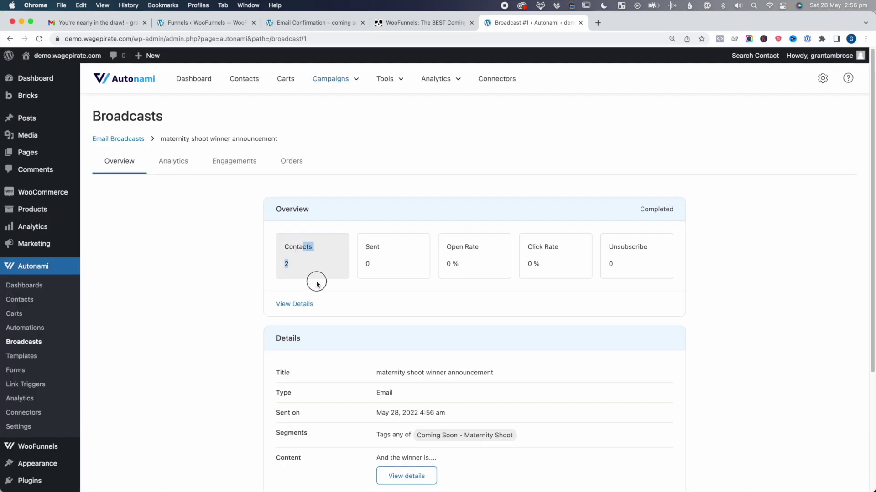
Reload the broadcast and examine its overview statistics, analytics and per-contact engagements.
{"action": "key", "text": "super+r"}
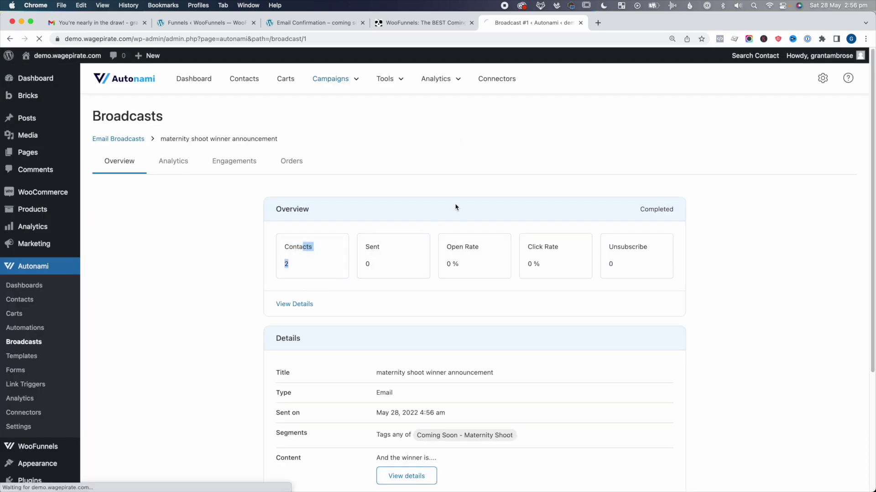
{"action": "left_click_drag", "start_coordinate": [391, 262], "coordinate": [366, 244]}
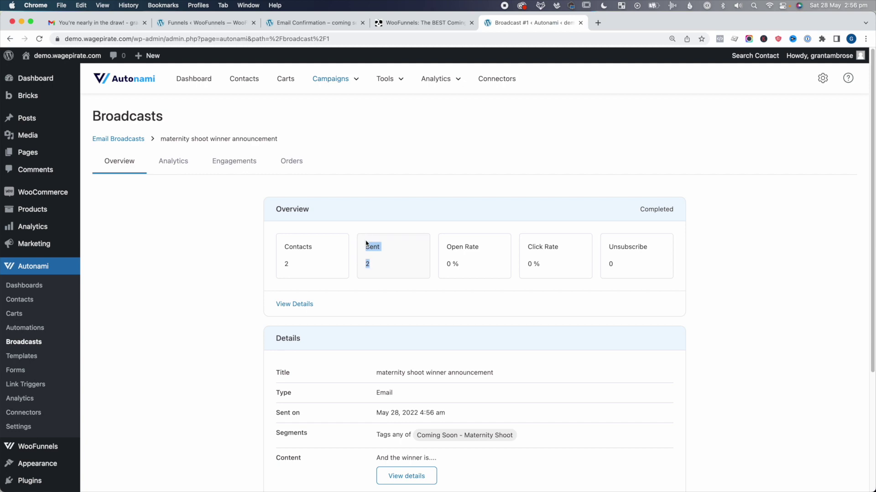
{"action": "left_click_drag", "start_coordinate": [446, 248], "coordinate": [466, 271]}
{"action": "left_click_drag", "start_coordinate": [541, 259], "coordinate": [576, 261]}
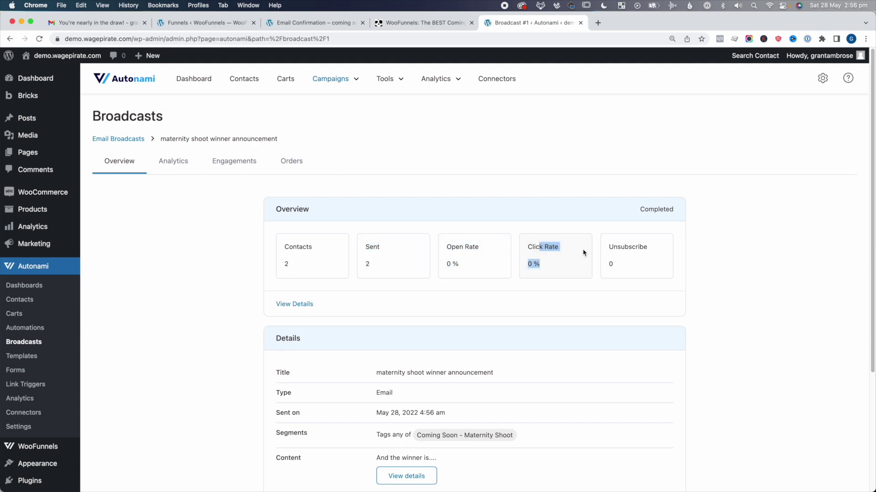
{"action": "scroll", "coordinate": [498, 270], "scroll_direction": "down", "scroll_amount": 4}
{"action": "scroll", "coordinate": [438, 277], "scroll_direction": "up", "scroll_amount": 4}
{"action": "left_click", "coordinate": [182, 160]}
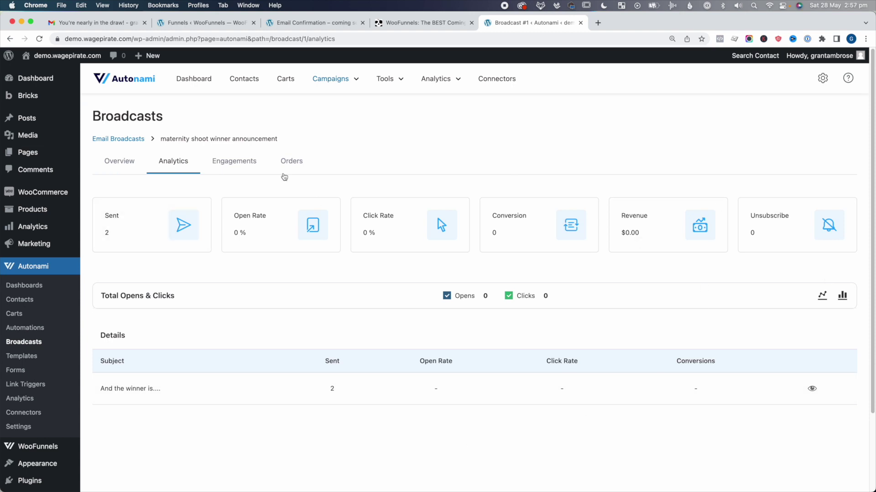
{"action": "left_click", "coordinate": [233, 173]}
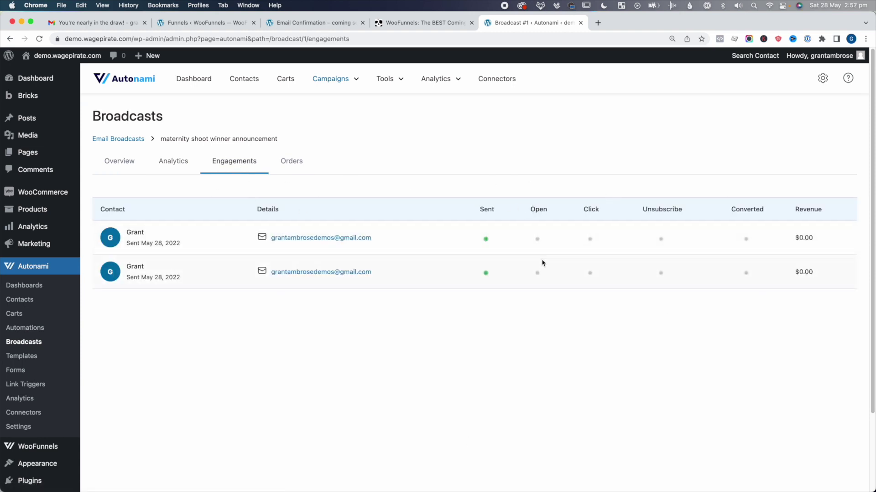
Switch to Gmail, open the received "And the winner is...." email and read through the messages.
{"action": "left_click", "coordinate": [97, 22]}
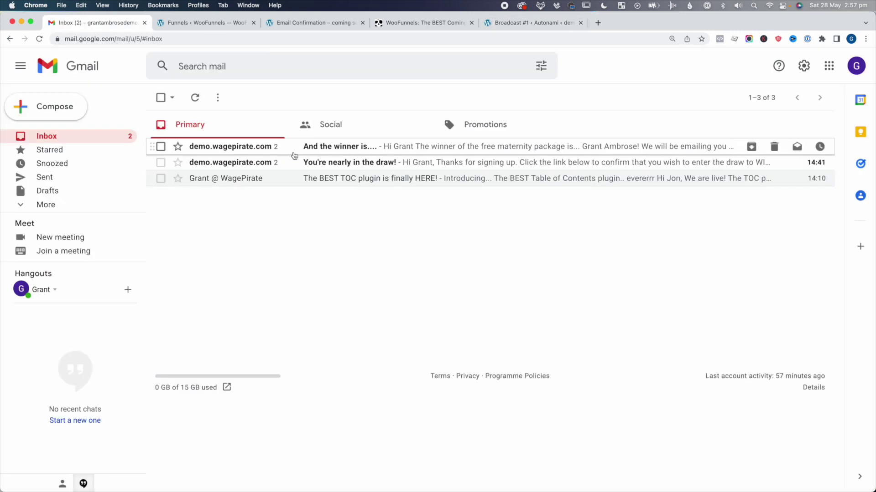
{"action": "left_click", "coordinate": [335, 146]}
{"action": "left_click_drag", "start_coordinate": [206, 167], "coordinate": [258, 446]}
{"action": "scroll", "coordinate": [246, 323], "scroll_direction": "down", "scroll_amount": 5}
{"action": "left_click", "coordinate": [194, 364]}
{"action": "scroll", "coordinate": [227, 370], "scroll_direction": "down", "scroll_amount": 3}
{"action": "scroll", "coordinate": [456, 328], "scroll_direction": "up", "scroll_amount": 7}
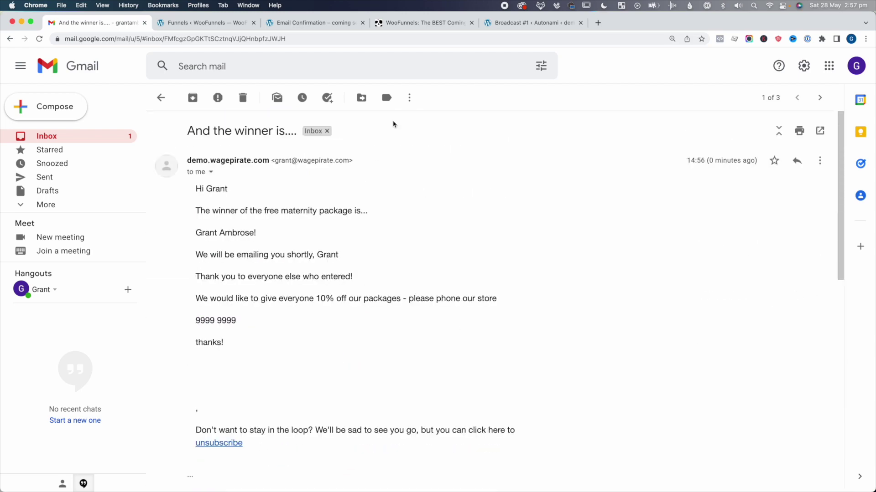
Recheck the open status in the broadcast's engagements and compare it with the received email in Gmail.
{"action": "left_click", "coordinate": [490, 27]}
{"action": "left_click", "coordinate": [536, 208]}
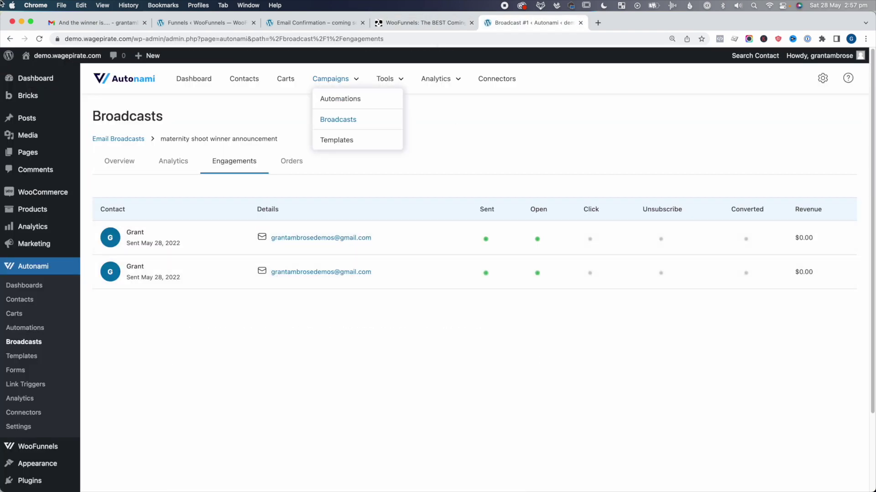
{"action": "left_click", "coordinate": [78, 27]}
{"action": "left_click_drag", "start_coordinate": [220, 232], "coordinate": [247, 368]}
{"action": "left_click", "coordinate": [338, 228]}
{"action": "left_click", "coordinate": [496, 24]}
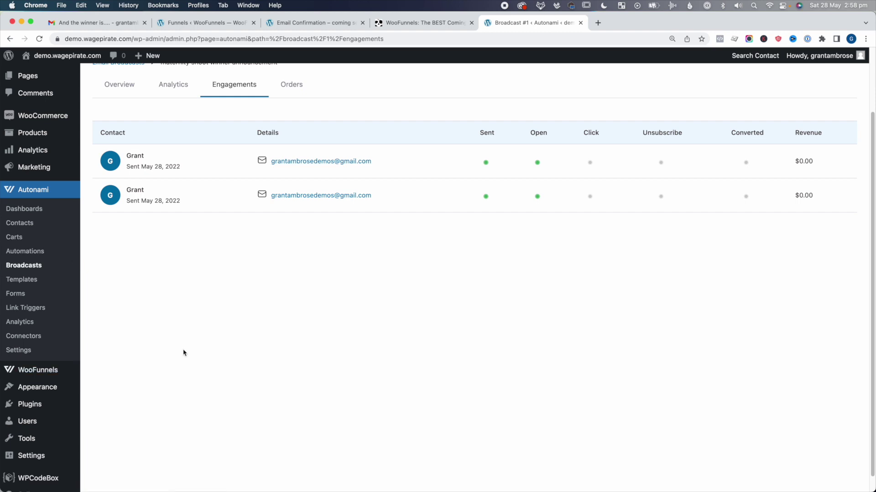
{"action": "mouse_move", "coordinate": [61, 371]}
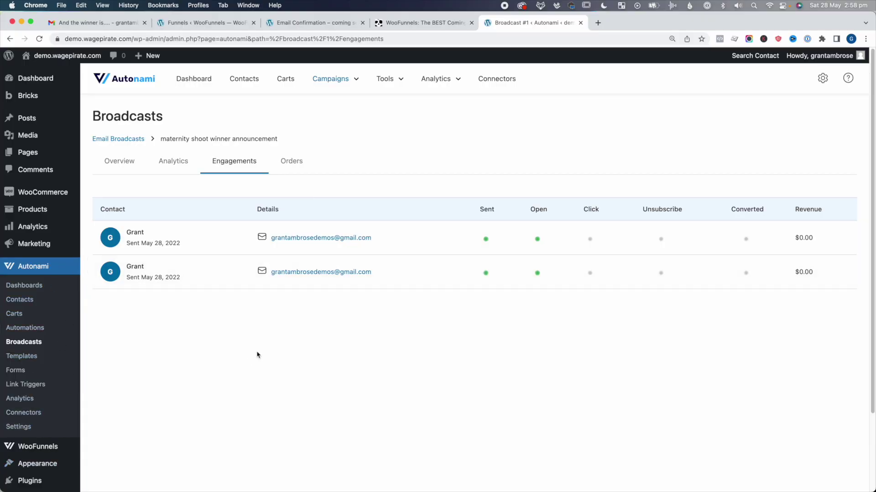
{"action": "scroll", "coordinate": [256, 354], "scroll_direction": "down", "scroll_amount": 1}
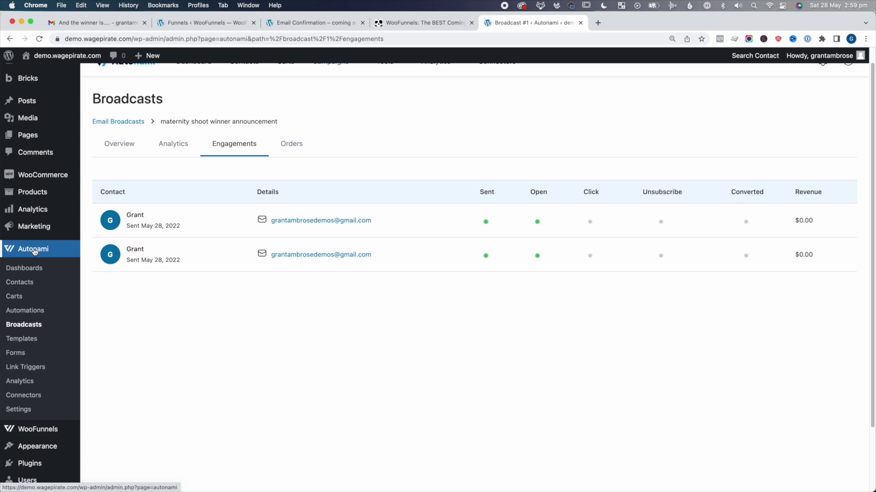
Open Autonami's analytics and examine the month-to-date contact performance figures and new contacts chart.
{"action": "mouse_move", "coordinate": [50, 431]}
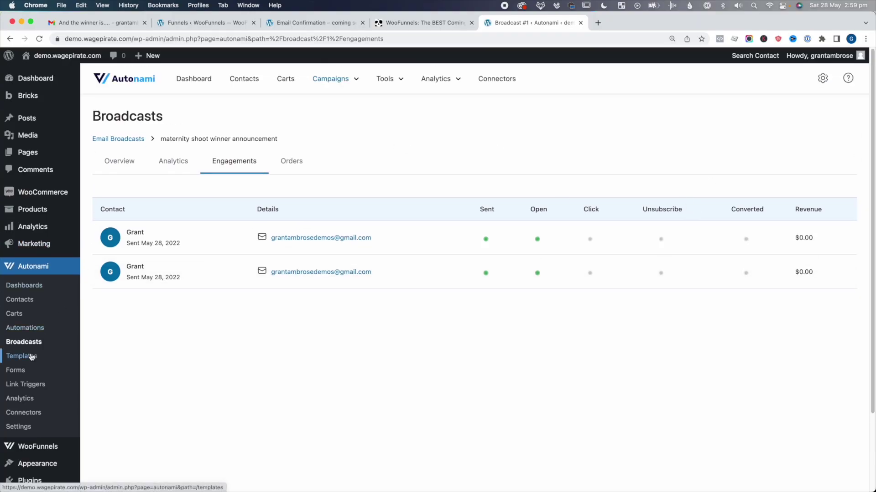
{"action": "left_click", "coordinate": [20, 400]}
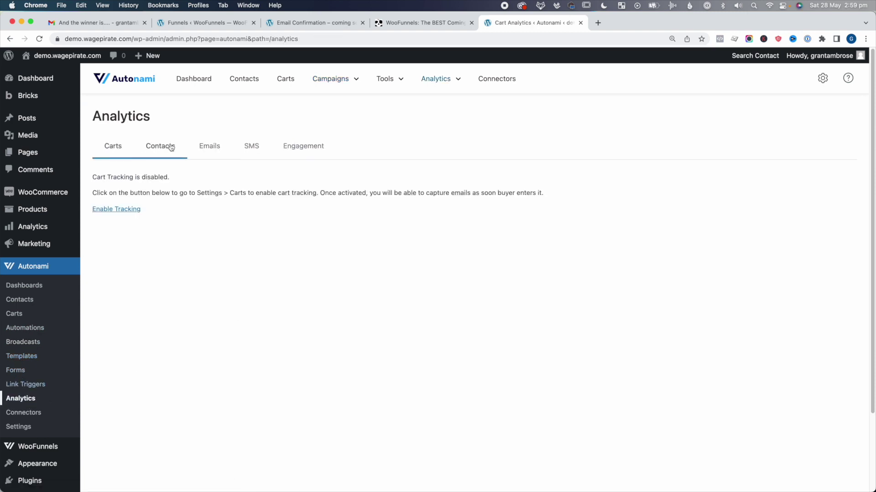
{"action": "left_click", "coordinate": [182, 150]}
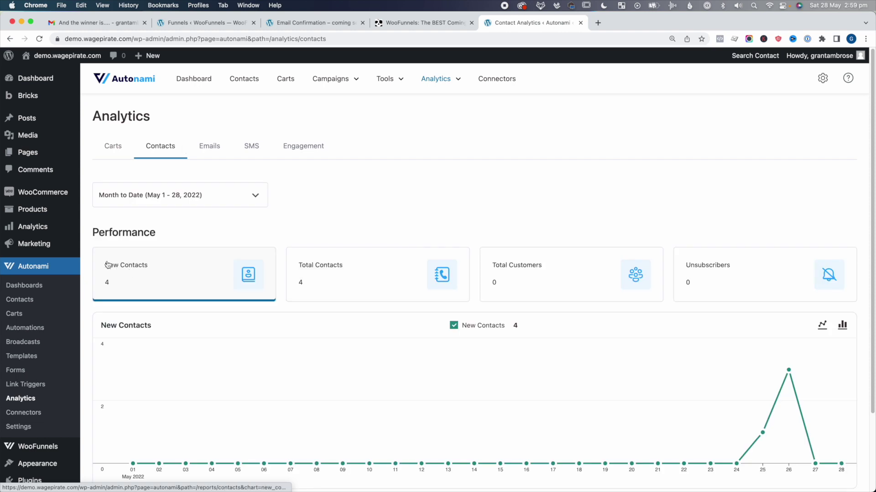
{"action": "scroll", "coordinate": [743, 268], "scroll_direction": "down", "scroll_amount": 5}
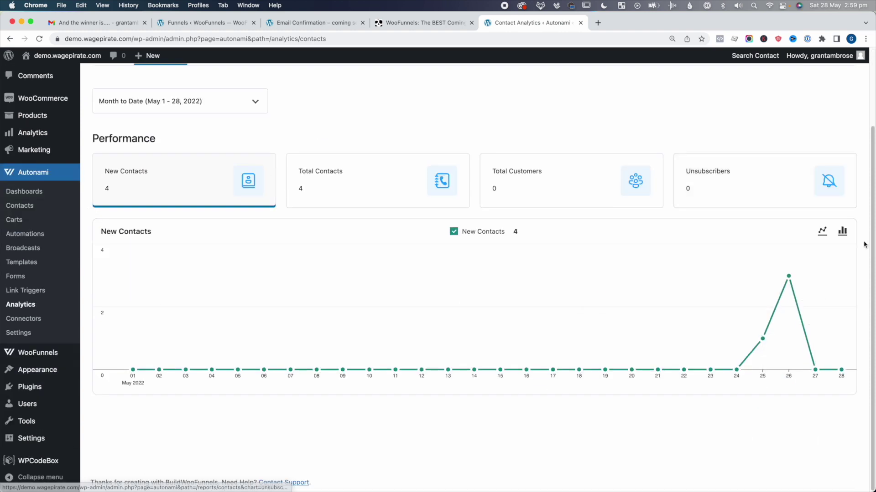
{"action": "scroll", "coordinate": [466, 195], "scroll_direction": "up", "scroll_amount": 5}
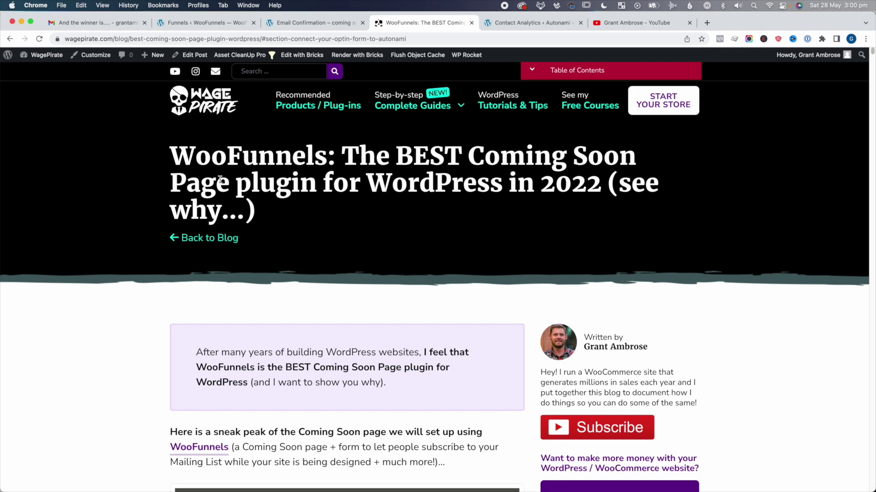
Look through the WooFunnels Coming Soon plugin article on the Wage Pirate blog and expand its table of contents.
{"action": "scroll", "coordinate": [213, 179], "scroll_direction": "down", "scroll_amount": 10}
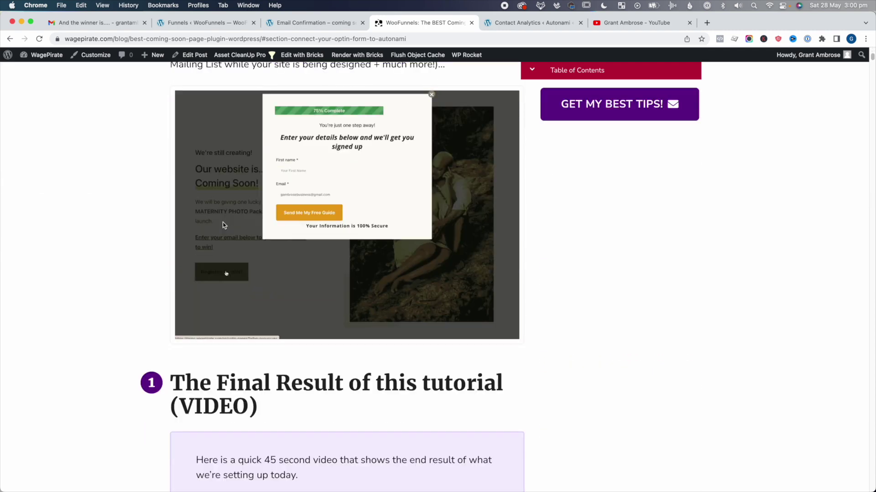
{"action": "left_click", "coordinate": [568, 71]}
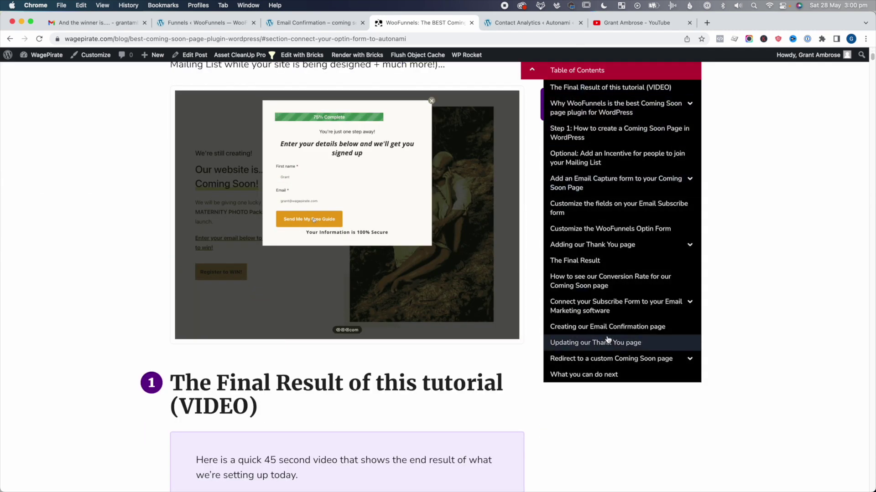